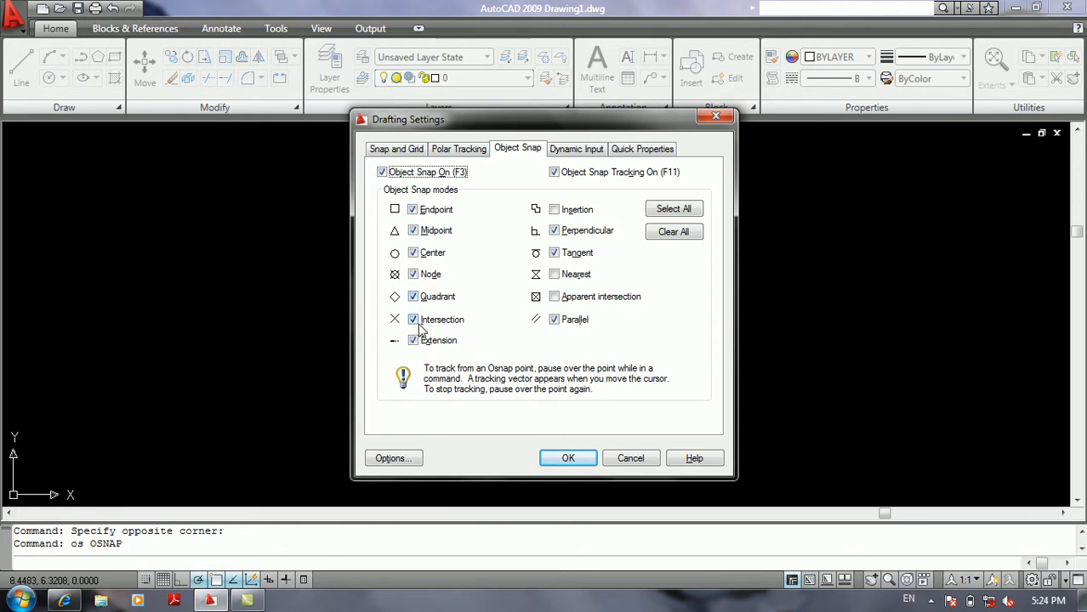
Leave the object snap settings unchanged, turn on dynamic input and draw a circle in the empty drawing.
{"action": "left_click", "coordinate": [655, 460]}
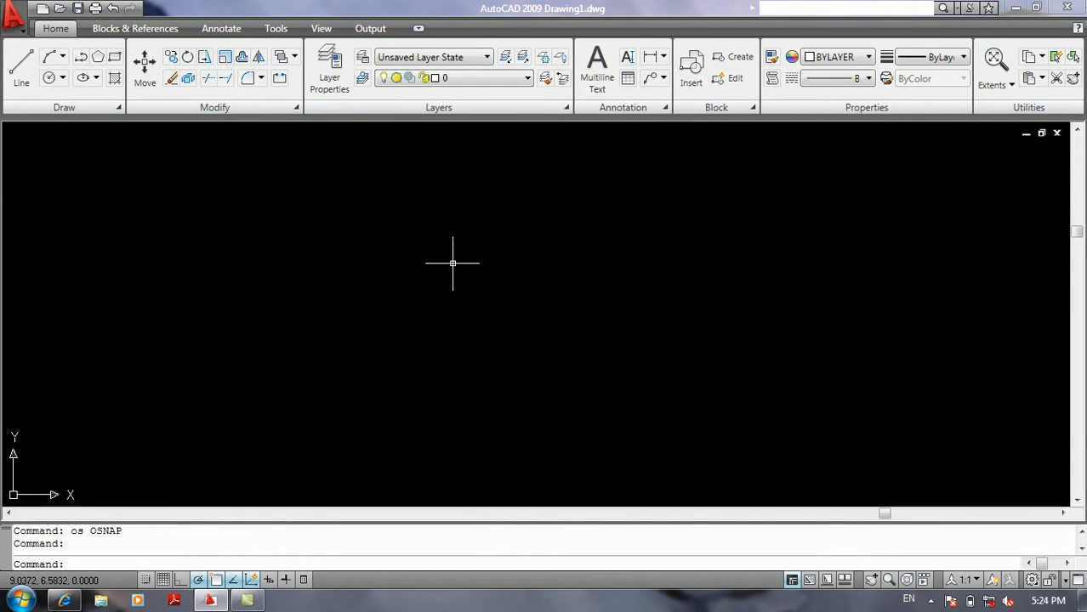
{"action": "left_click", "coordinate": [272, 581]}
{"action": "double_click", "coordinate": [410, 298]}
{"action": "type", "text": "cx"}
{"action": "key", "text": "Return"}
{"action": "double_click", "coordinate": [408, 301]}
{"action": "type", "text": "c"}
{"action": "key", "text": "Return"}
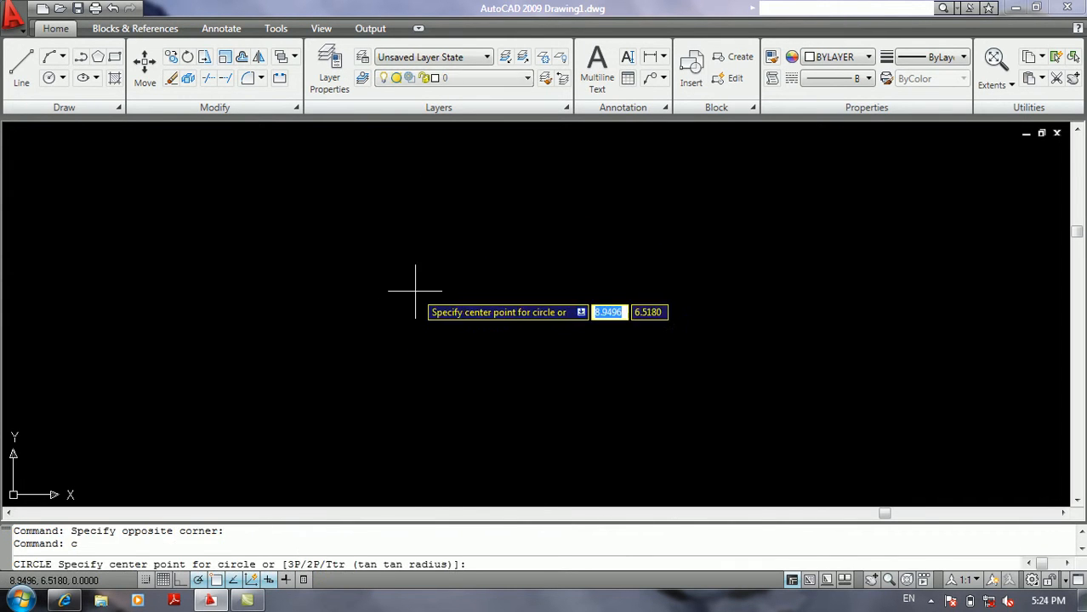
{"action": "left_click", "coordinate": [420, 281]}
{"action": "left_click", "coordinate": [496, 213]}
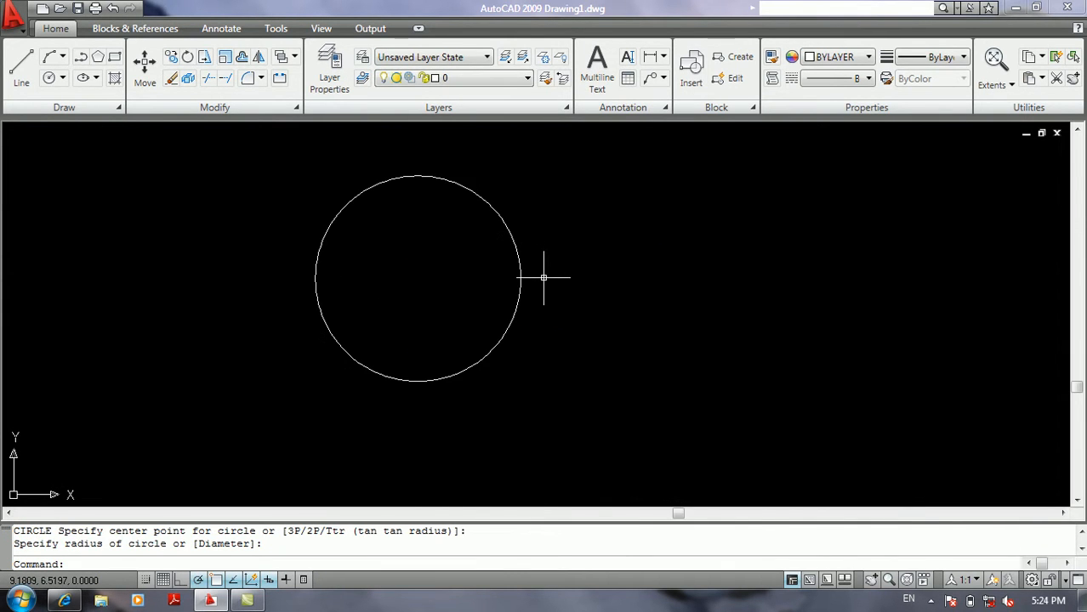
{"action": "mouse_move", "coordinate": [473, 269]}
{"action": "middle_mouse_down"}
{"action": "mouse_move", "coordinate": [451, 310]}
{"action": "mouse_move", "coordinate": [435, 292]}
{"action": "middle_mouse_up"}
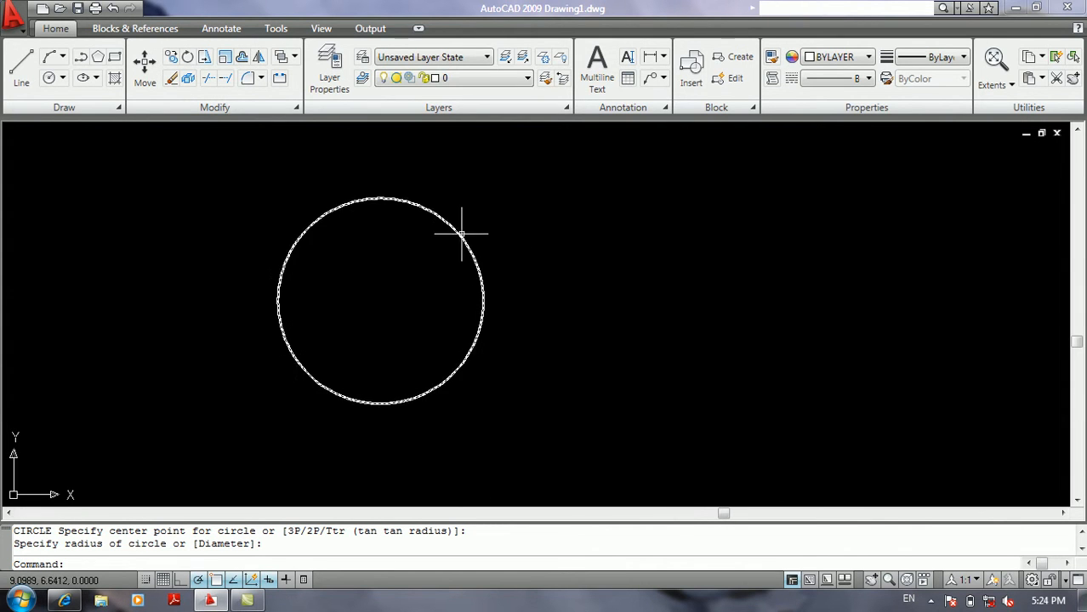
Check with the Line command which snap points are offered on the circle, without drawing a line.
{"action": "type", "text": "l"}
{"action": "key", "text": "Return"}
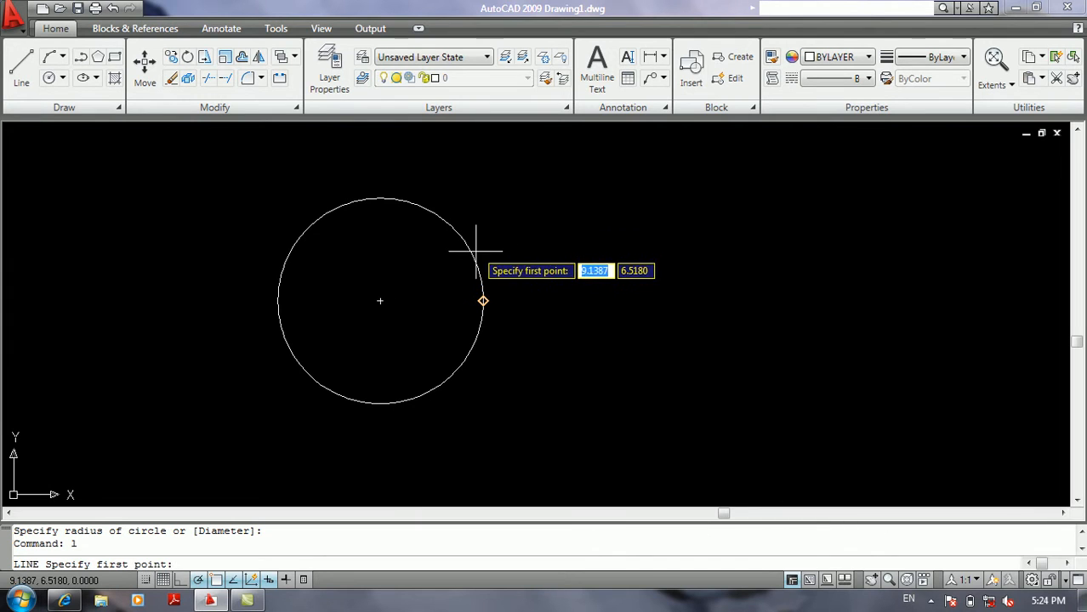
{"action": "key", "text": "Return"}
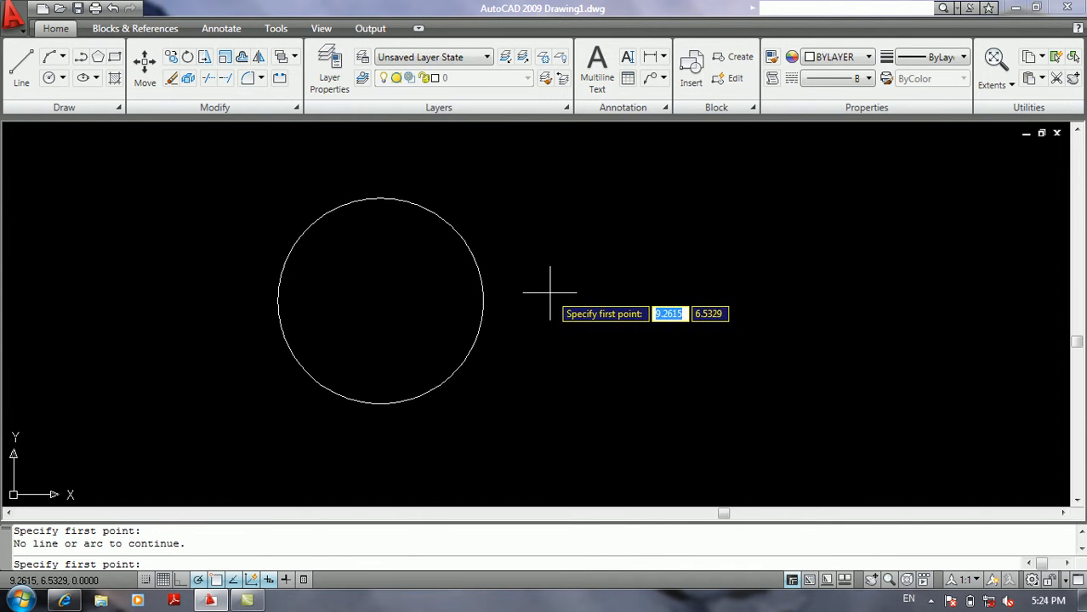
{"action": "key", "text": "Escape"}
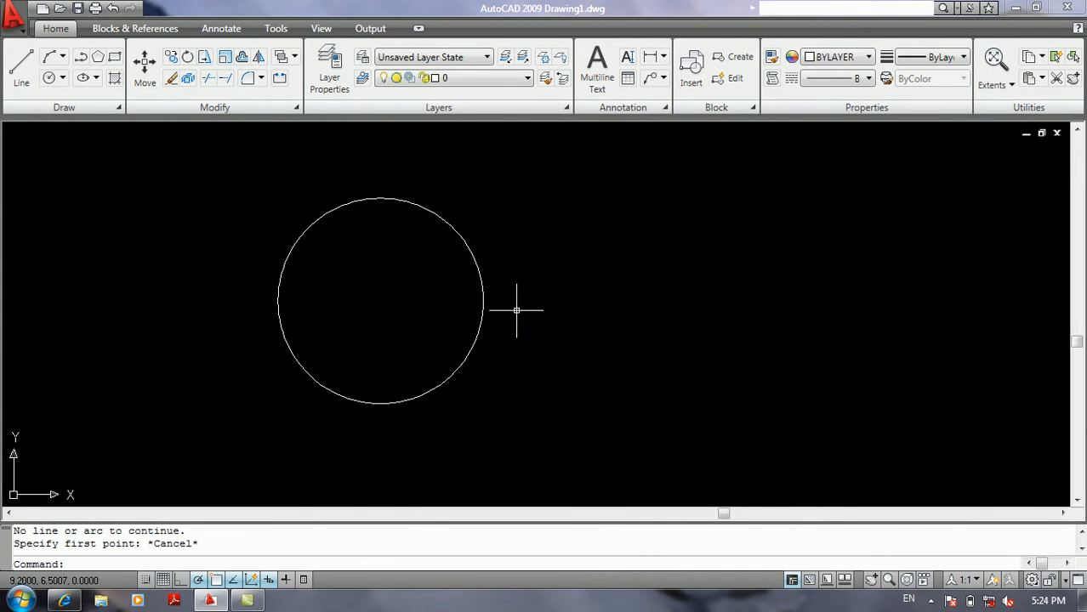
Clear all object snap modes and leave only Endpoint, Midpoint, Center and Node enabled.
{"action": "right_click", "coordinate": [249, 581]}
{"action": "left_click", "coordinate": [283, 547]}
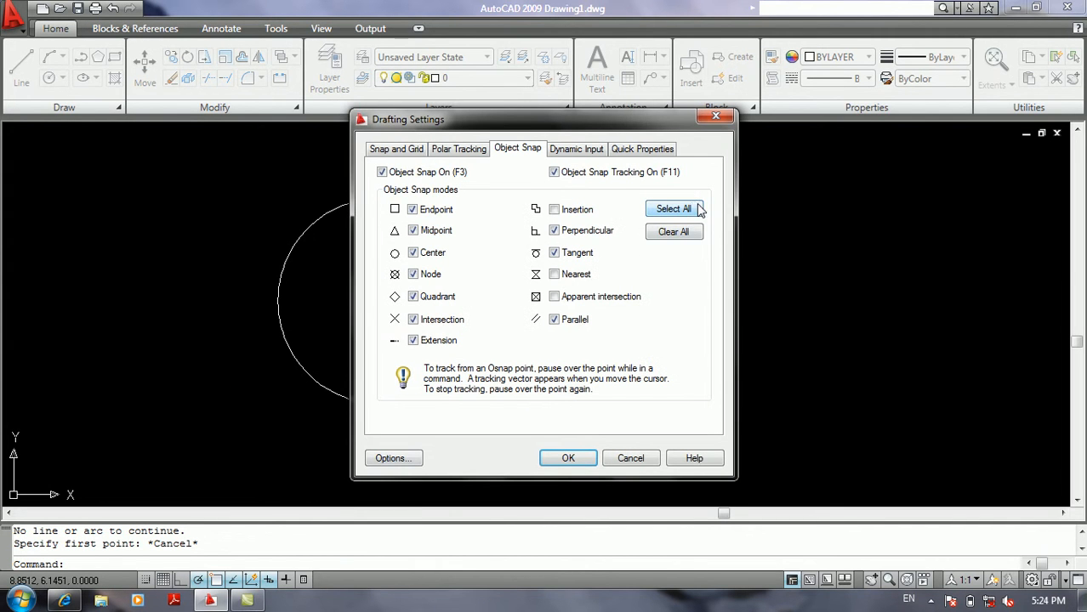
{"action": "left_click", "coordinate": [672, 231]}
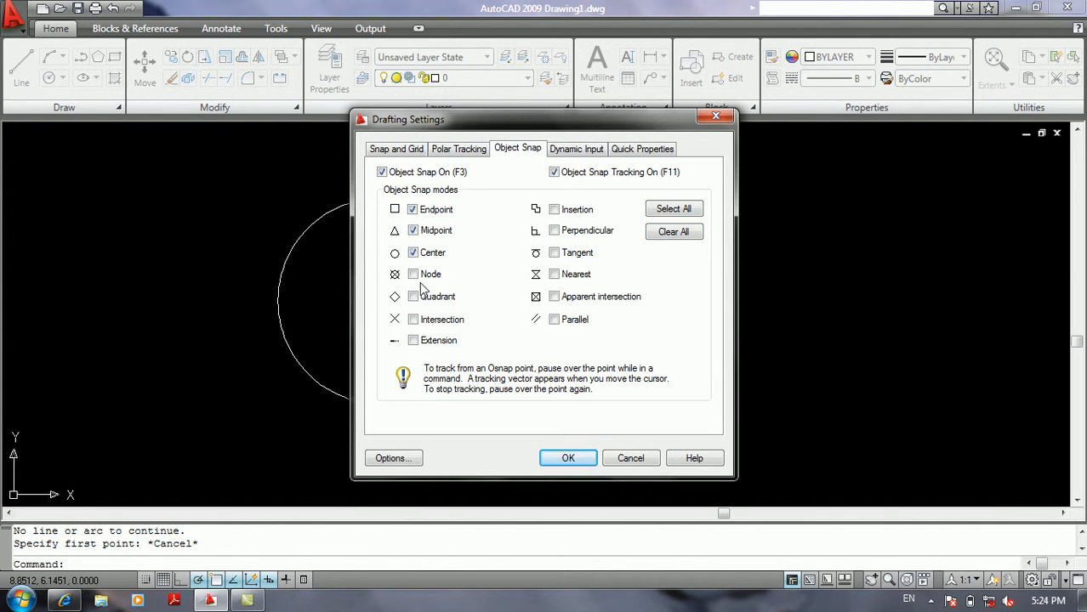
{"action": "left_click", "coordinate": [564, 458]}
Test the Line command around the circle's edge with Quadrant snap off, without drawing a line.
{"action": "type", "text": "l"}
{"action": "key", "text": "Return"}
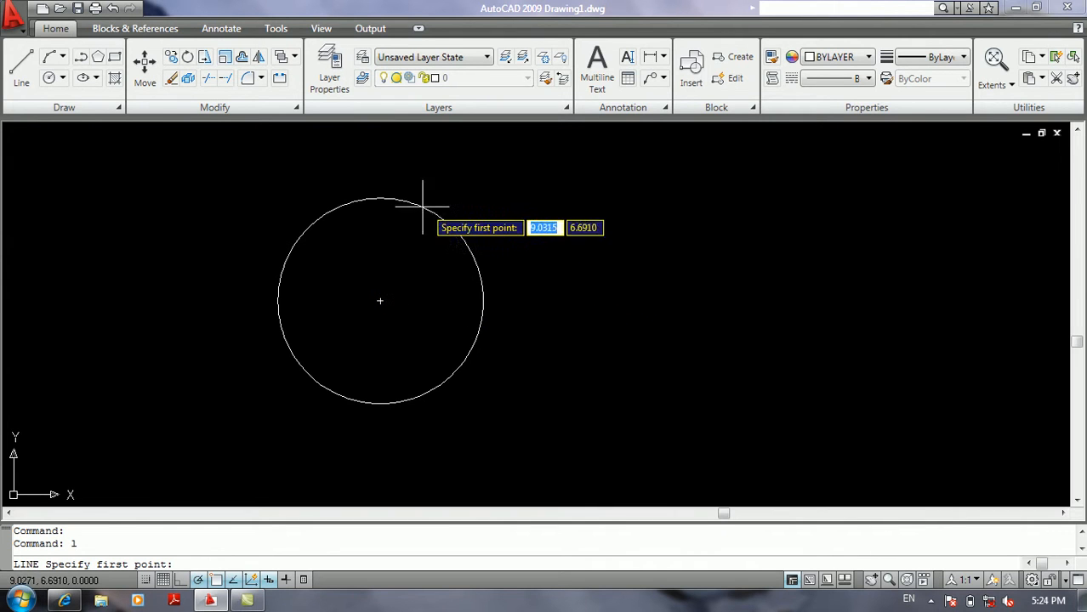
{"action": "key", "text": "Return"}
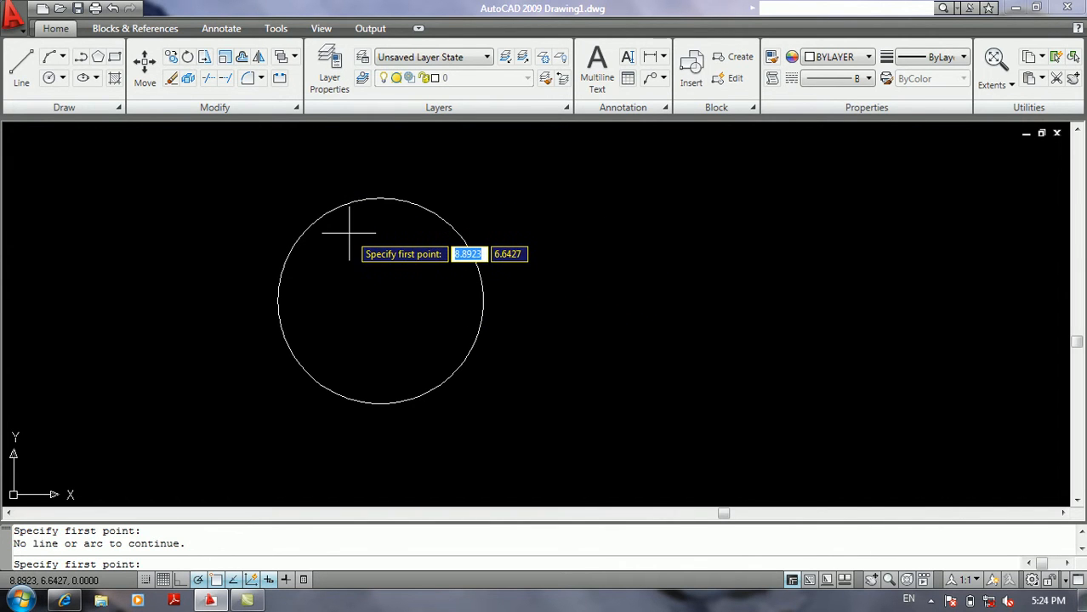
{"action": "key", "text": "Escape"}
{"action": "key", "text": "Escape"}
Enable the Quadrant object snap mode in the drafting settings.
{"action": "type", "text": "os"}
{"action": "key", "text": "Return"}
{"action": "left_click", "coordinate": [413, 298]}
{"action": "left_click", "coordinate": [568, 458]}
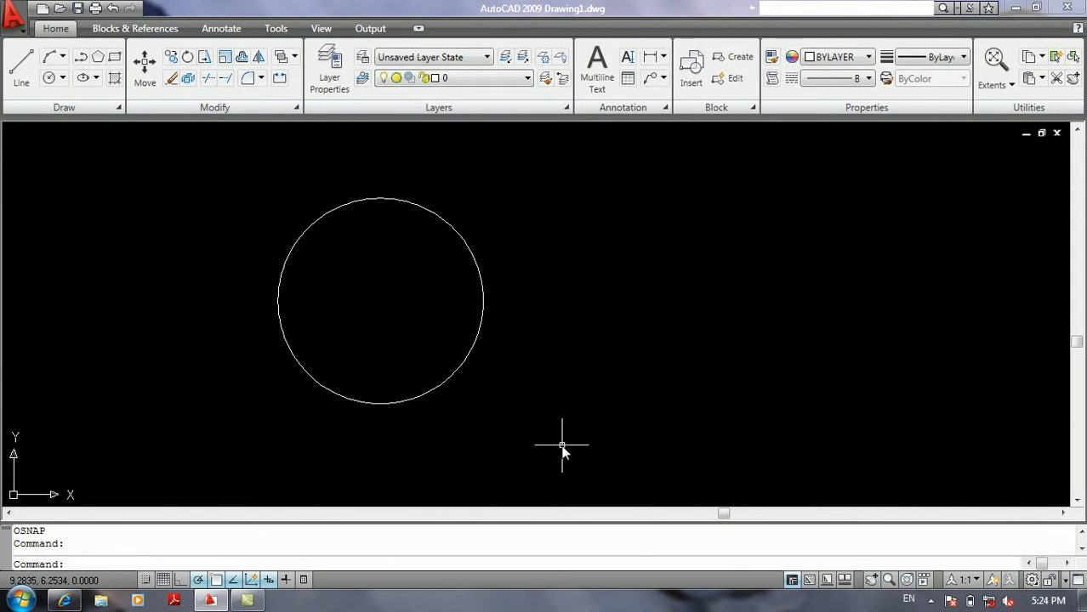
Draw a closed four-sided diamond inside the circle with lines joining its four quadrant points.
{"action": "type", "text": "l"}
{"action": "key", "text": "Return"}
{"action": "left_click", "coordinate": [483, 301]}
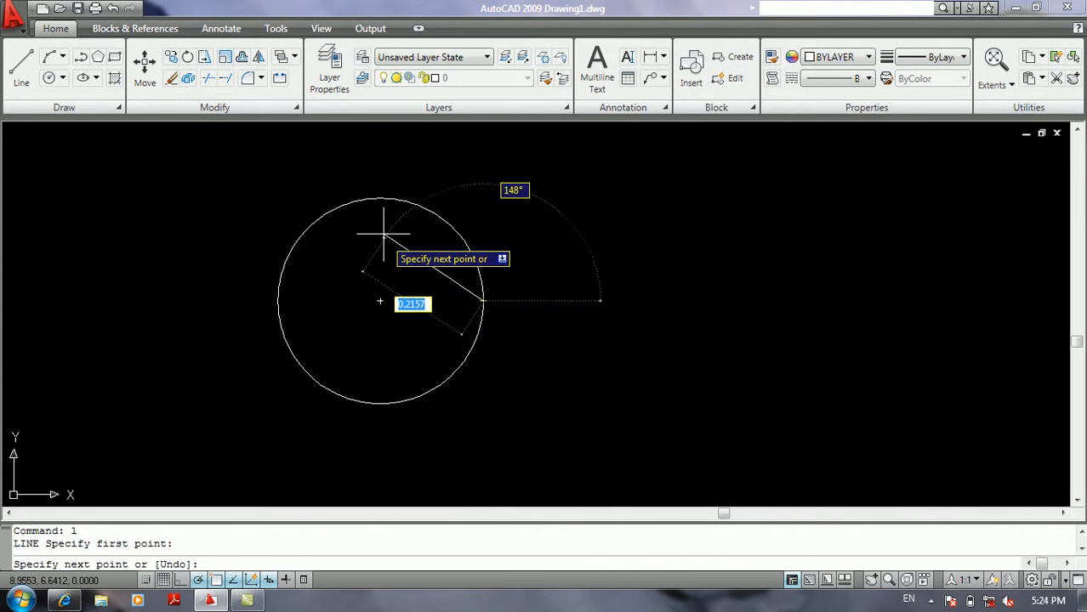
{"action": "left_click", "coordinate": [380, 198]}
{"action": "left_click", "coordinate": [278, 301]}
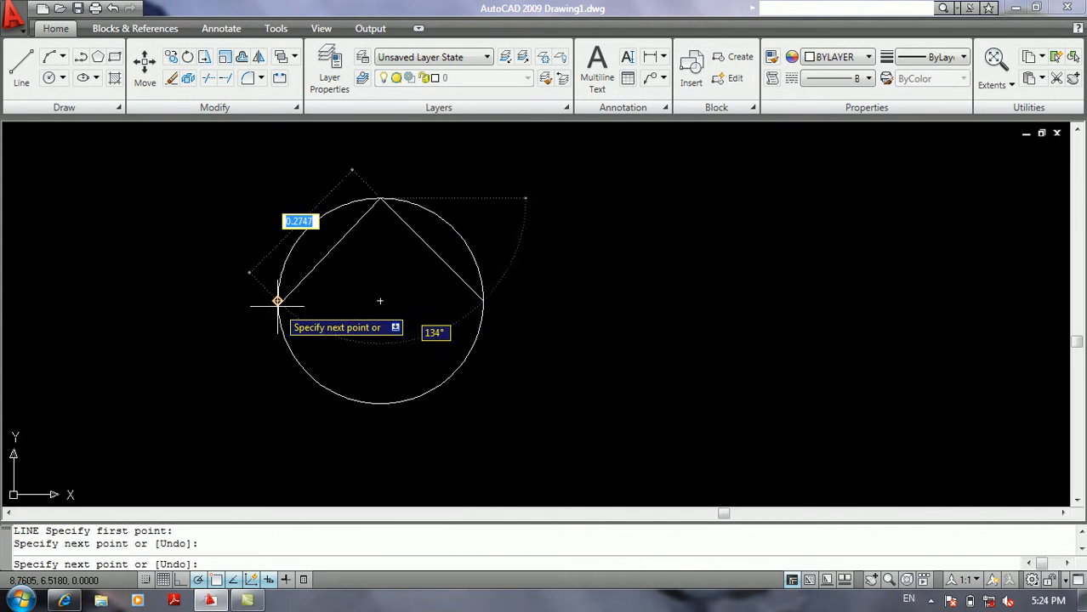
{"action": "left_click", "coordinate": [380, 403]}
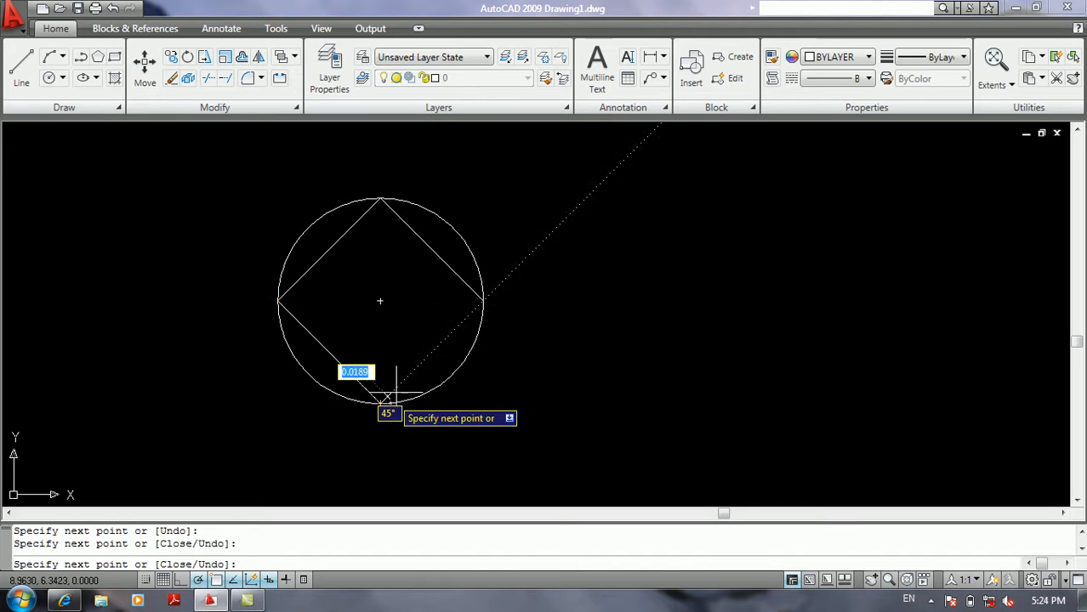
{"action": "left_click", "coordinate": [483, 300]}
{"action": "key", "text": "Return"}
Look over the object snap modes without changing them, and draw a short slanted line beside the circle on its right.
{"action": "middle_click_drag", "start_coordinate": [585, 300], "coordinate": [467, 323]}
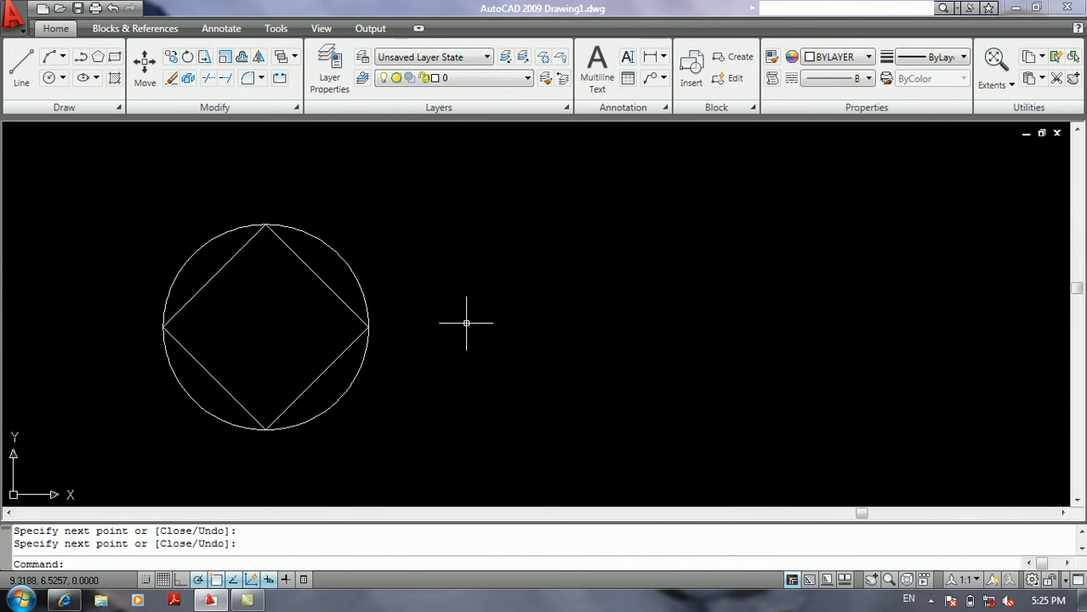
{"action": "type", "text": "os"}
{"action": "key", "text": "Return"}
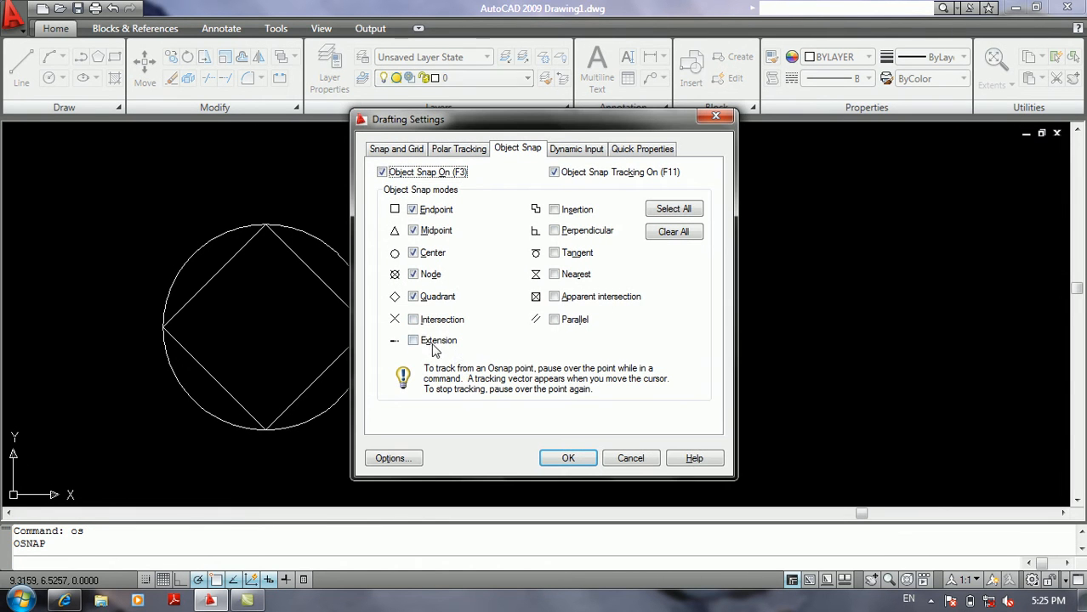
{"action": "left_click", "coordinate": [609, 458]}
{"action": "type", "text": "l"}
{"action": "key", "text": "Return"}
{"action": "left_click", "coordinate": [551, 430]}
{"action": "left_click", "coordinate": [507, 345]}
{"action": "key", "text": "Return"}
{"action": "key", "text": "Return"}
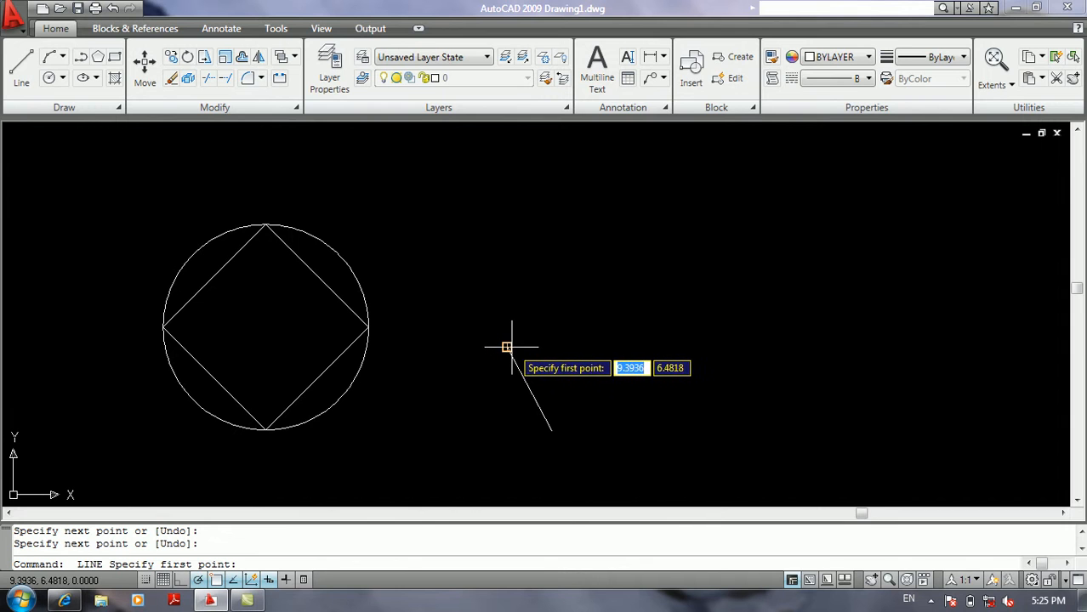
{"action": "key", "text": "Return"}
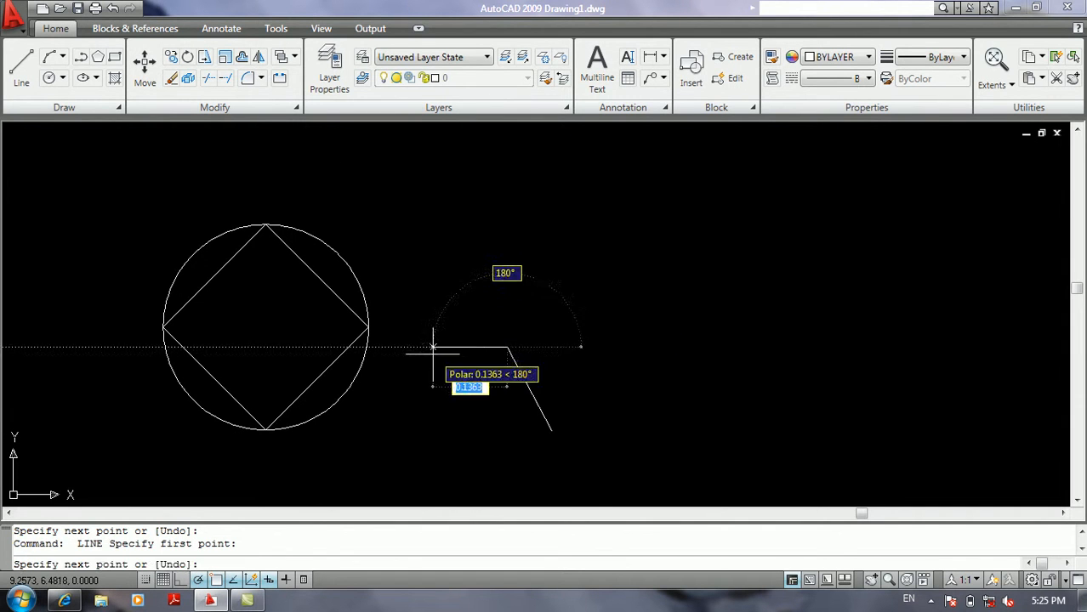
{"action": "key", "text": "Return"}
Enable the Intersection and Extension object snap modes in the drafting settings.
{"action": "type", "text": "os"}
{"action": "key", "text": "Return"}
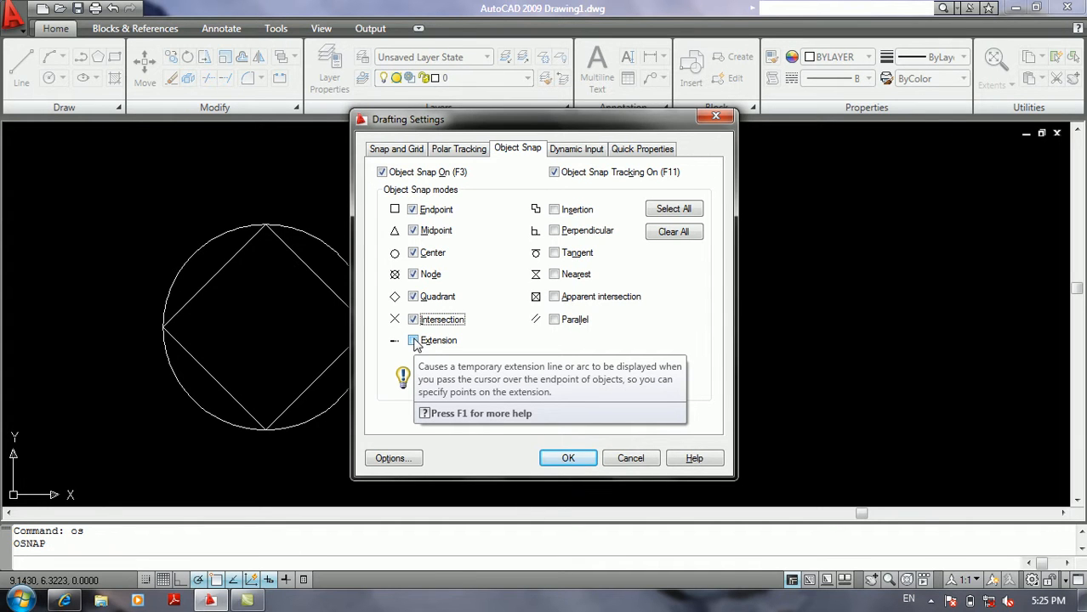
{"action": "left_click", "coordinate": [413, 341]}
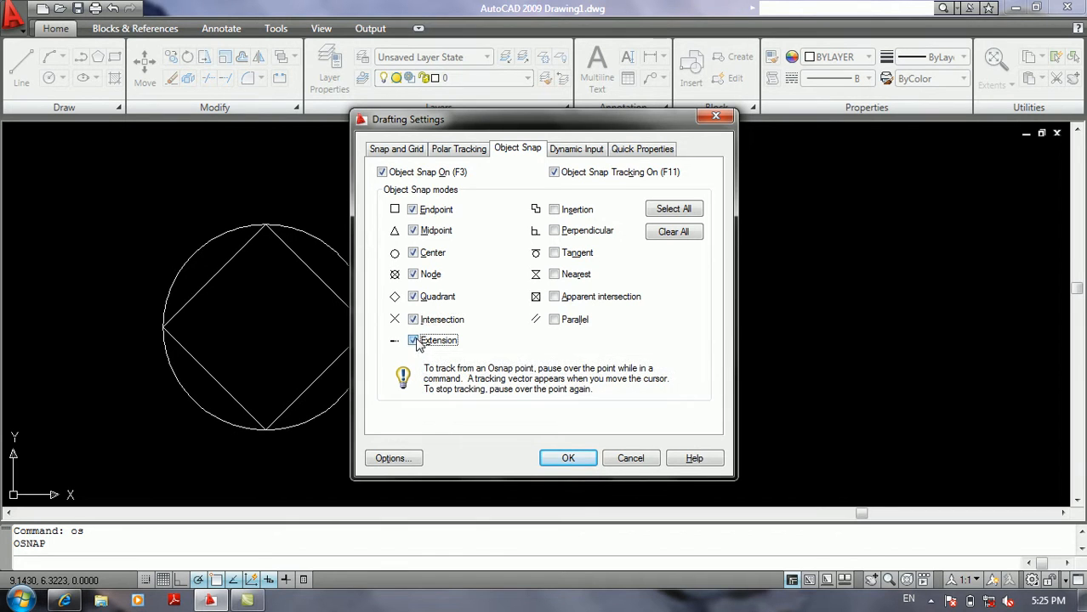
{"action": "left_click", "coordinate": [567, 458]}
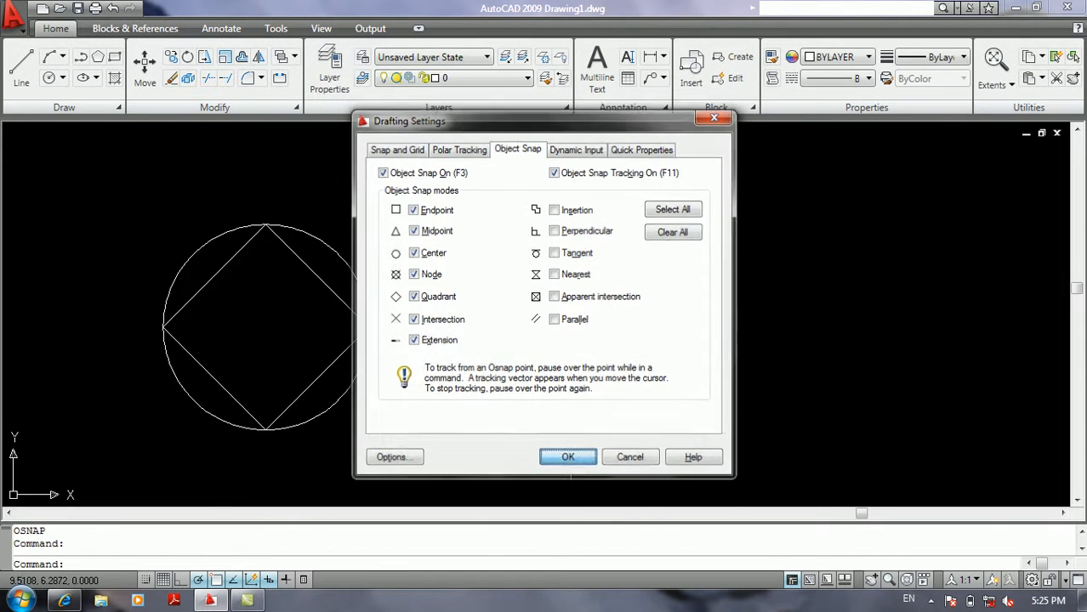
Try the Extension snap by starting a line about 0.2857 beyond the slanted line's upper end at 118°, without drawing a segment.
{"action": "type", "text": "l"}
{"action": "key", "text": "Return"}
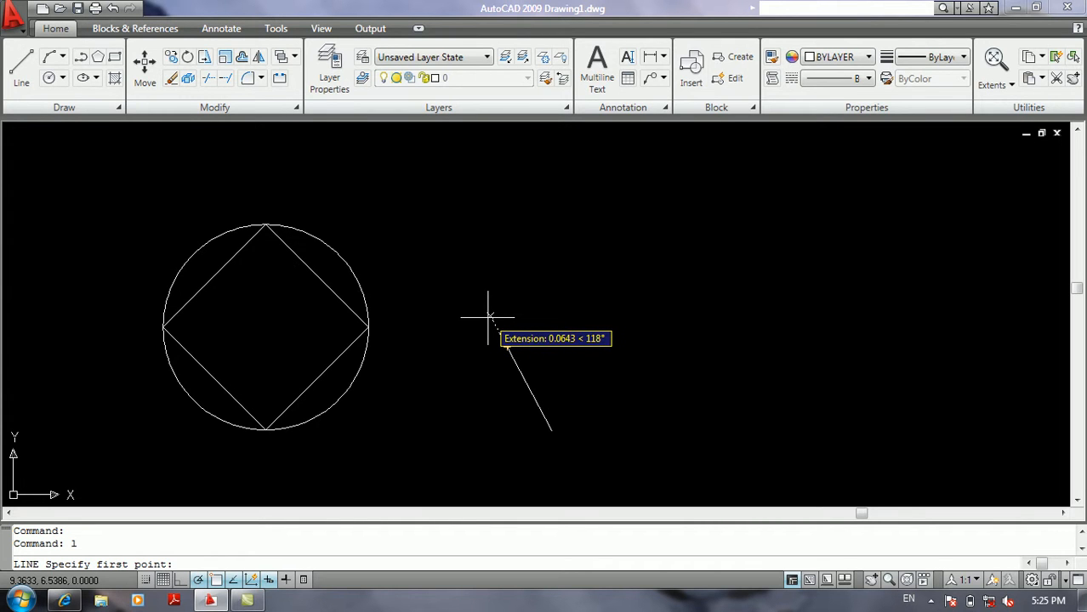
{"action": "left_click", "coordinate": [429, 213]}
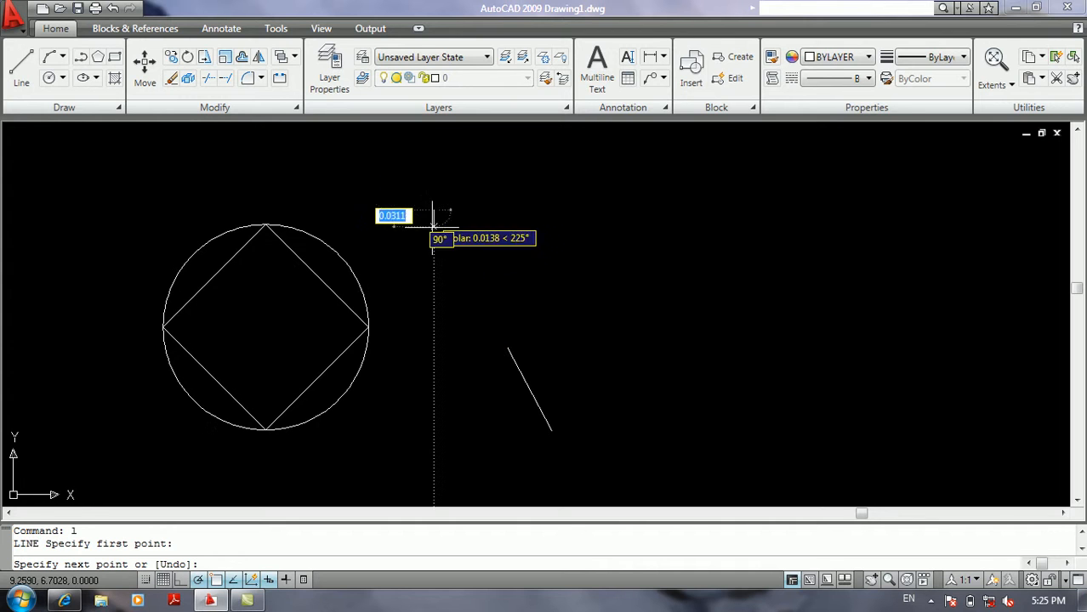
{"action": "key", "text": "Return"}
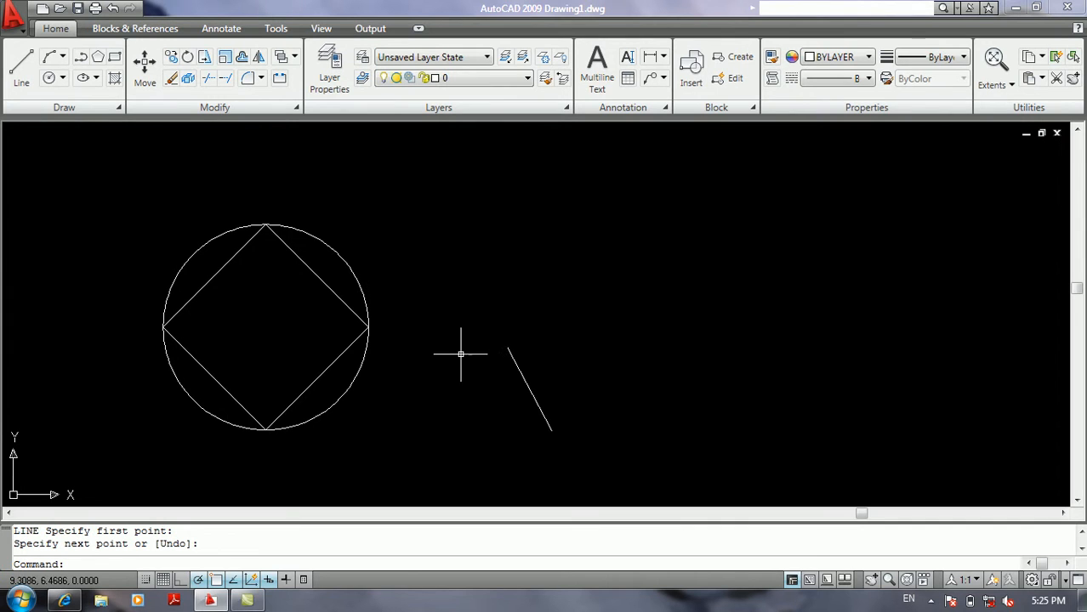
Review the object snap modes without changes, and test a line's start point near the slanted line's upper end.
{"action": "right_click", "coordinate": [217, 581]}
{"action": "left_click", "coordinate": [268, 549]}
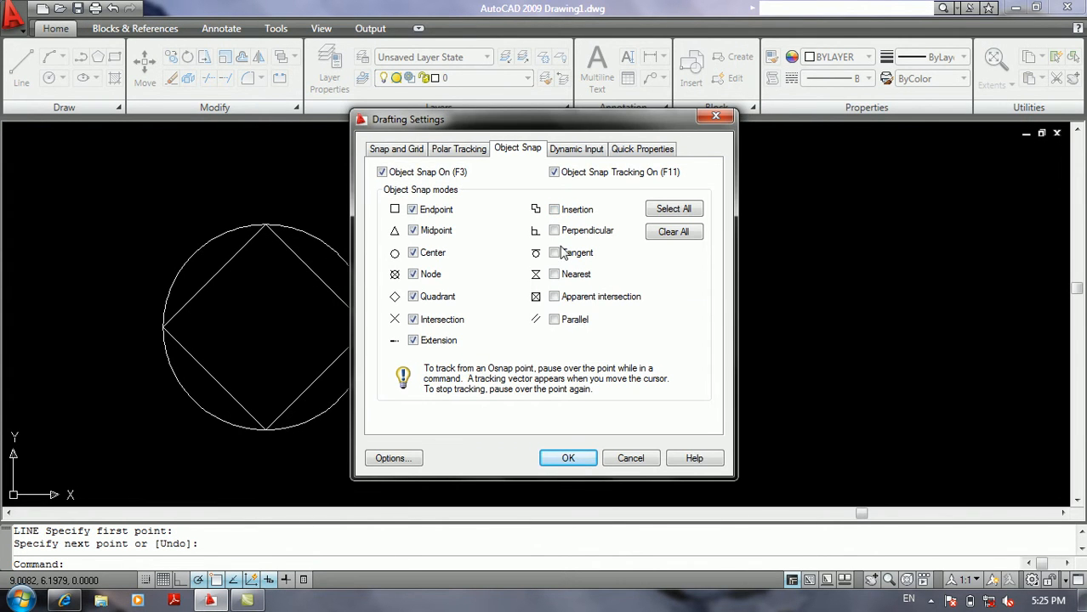
{"action": "left_click", "coordinate": [637, 459]}
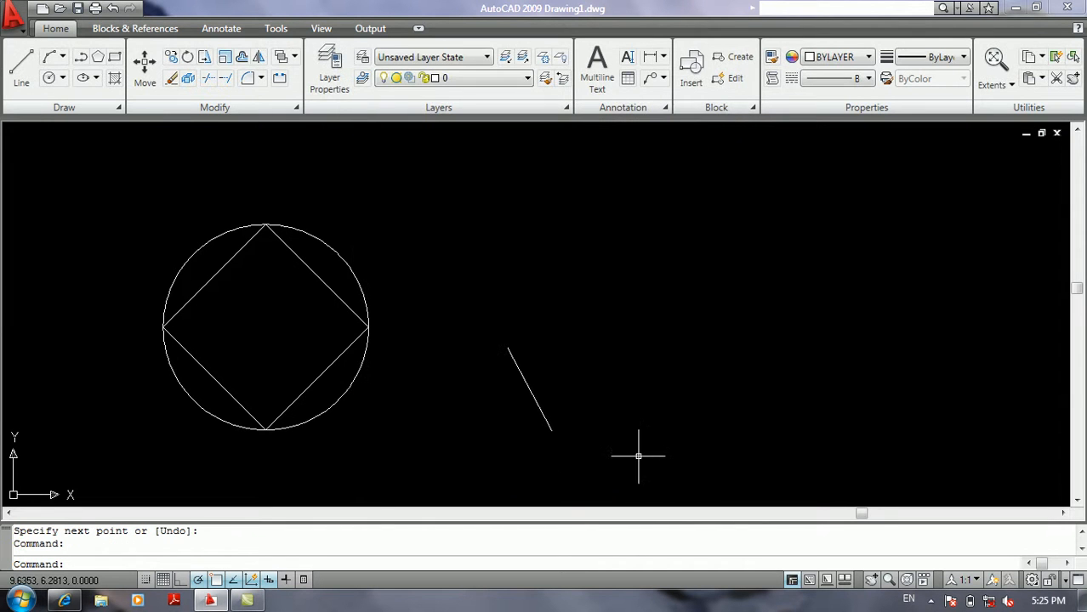
{"action": "type", "text": "l"}
{"action": "key", "text": "Return"}
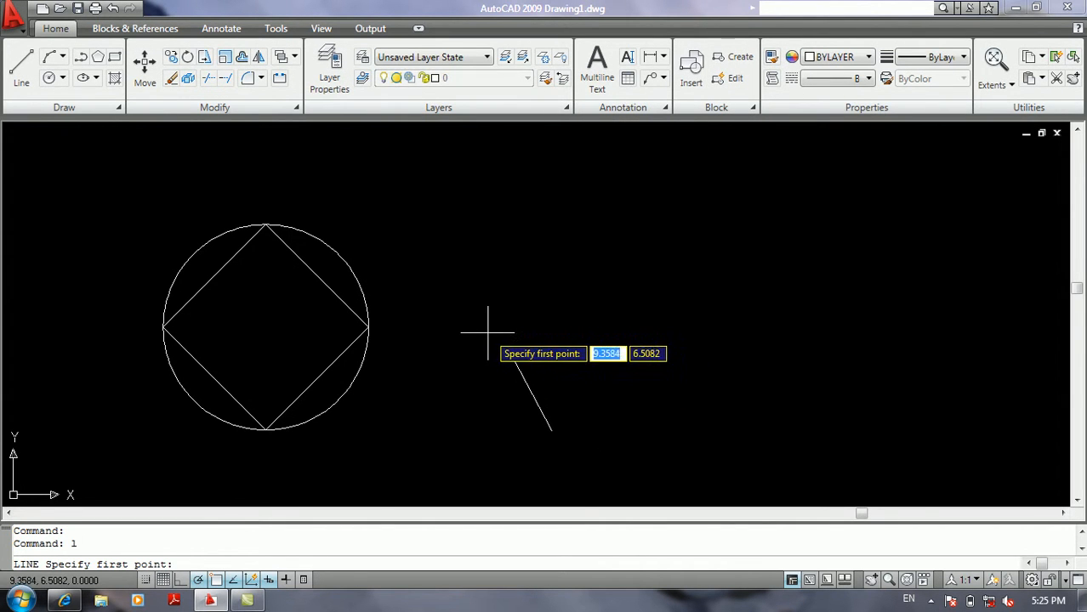
{"action": "left_click", "coordinate": [515, 318]}
{"action": "key", "text": "Return"}
Review the object snap settings again and test the slanted line's extension path with the Line command.
{"action": "right_click", "coordinate": [234, 581]}
{"action": "left_click", "coordinate": [273, 551]}
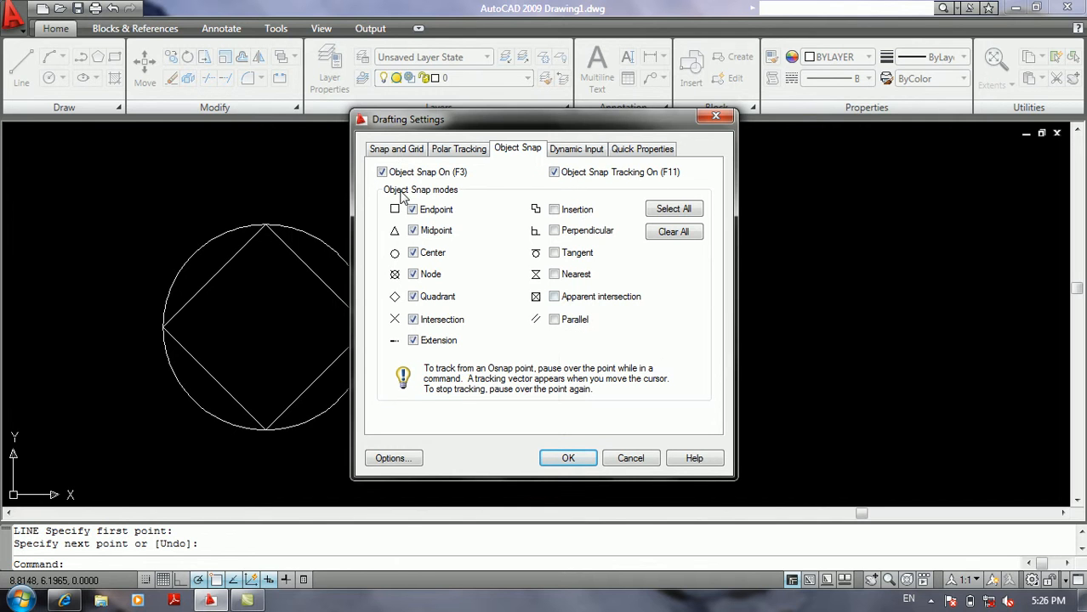
{"action": "left_click", "coordinate": [629, 459]}
{"action": "type", "text": "l"}
{"action": "key", "text": "Return"}
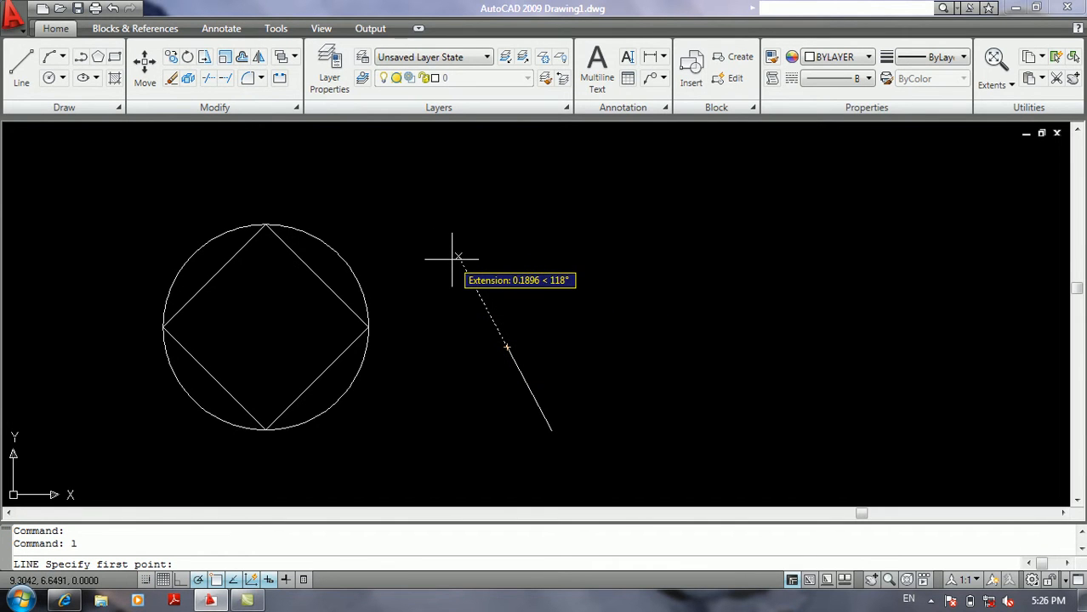
{"action": "key", "text": "Return"}
{"action": "key", "text": "Return"}
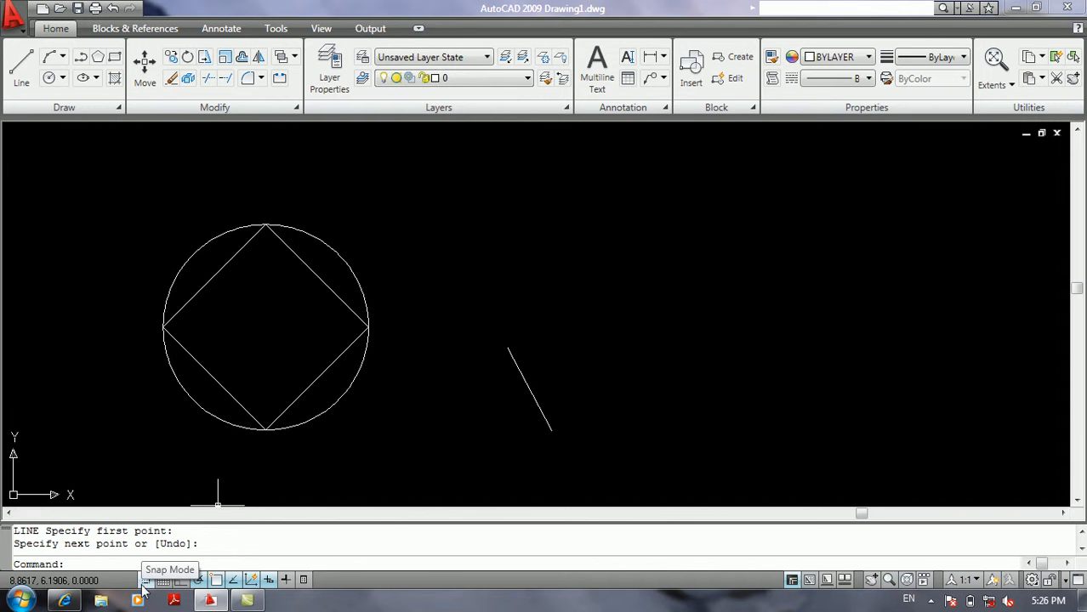
Examine the remaining object snap modes, and try a line from a free point to the right of the slanted line.
{"action": "right_click", "coordinate": [244, 579]}
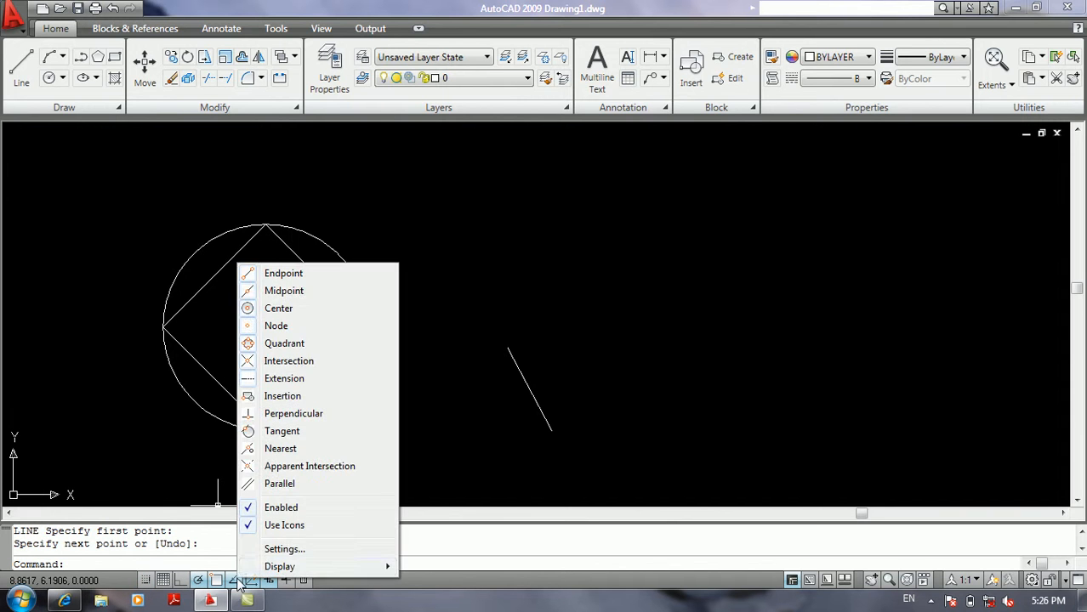
{"action": "left_click", "coordinate": [272, 549]}
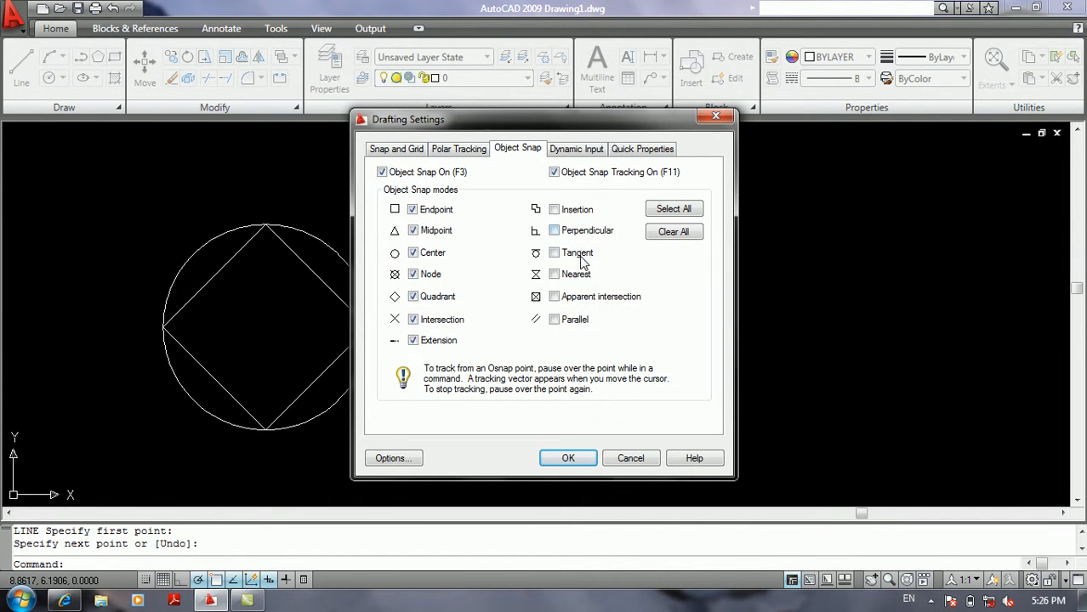
{"action": "left_click", "coordinate": [629, 458]}
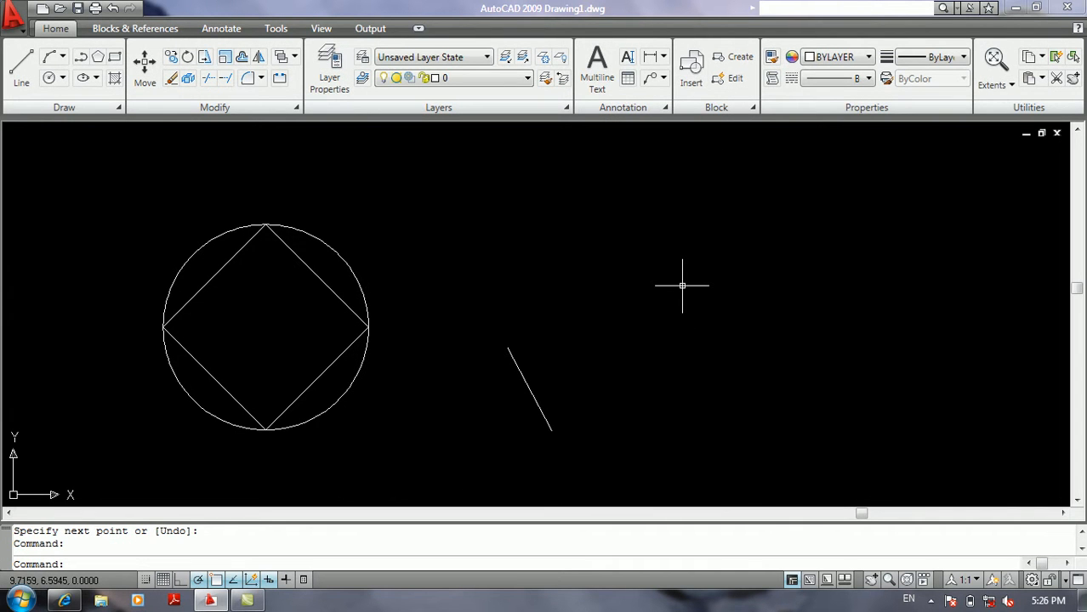
{"action": "type", "text": "l"}
{"action": "key", "text": "Return"}
{"action": "left_click", "coordinate": [734, 274]}
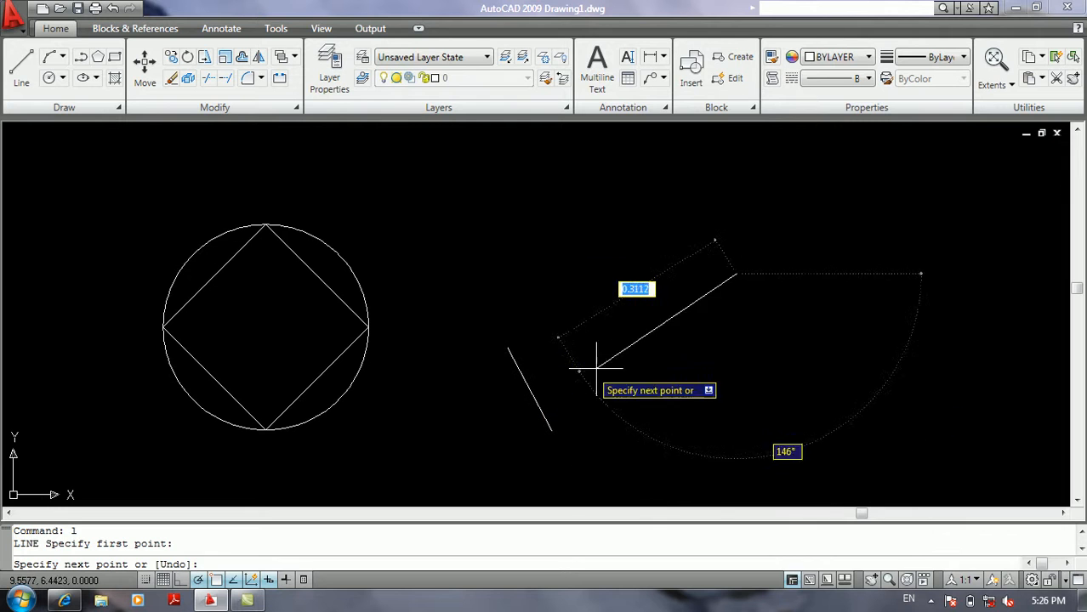
{"action": "key", "text": "Return"}
Enable the Perpendicular object snap mode.
{"action": "right_click", "coordinate": [226, 581]}
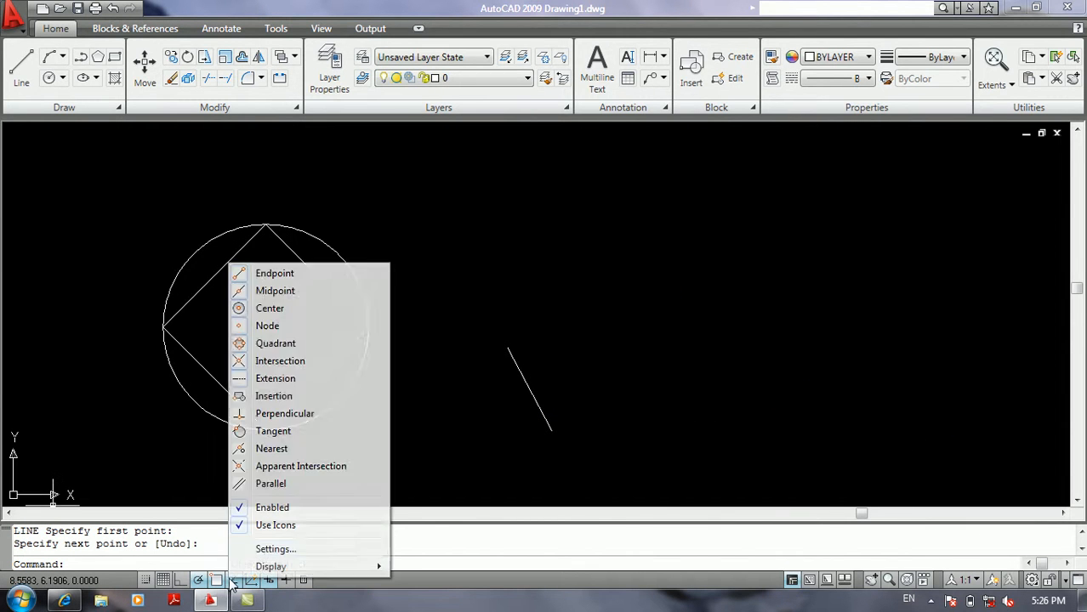
{"action": "left_click", "coordinate": [260, 550]}
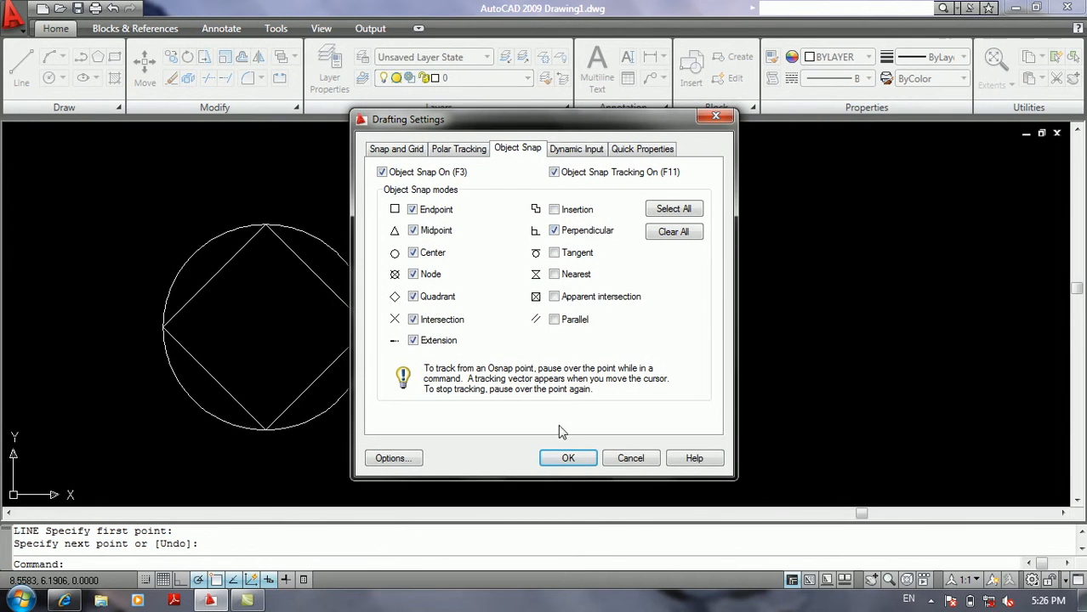
{"action": "left_click", "coordinate": [567, 458]}
Draw a line about 0.23 long from a free point perpendicular to the slanted line, continuing about 0.65 at 167° to the square's upper-left side.
{"action": "type", "text": "l"}
{"action": "key", "text": "Return"}
{"action": "left_click", "coordinate": [638, 330]}
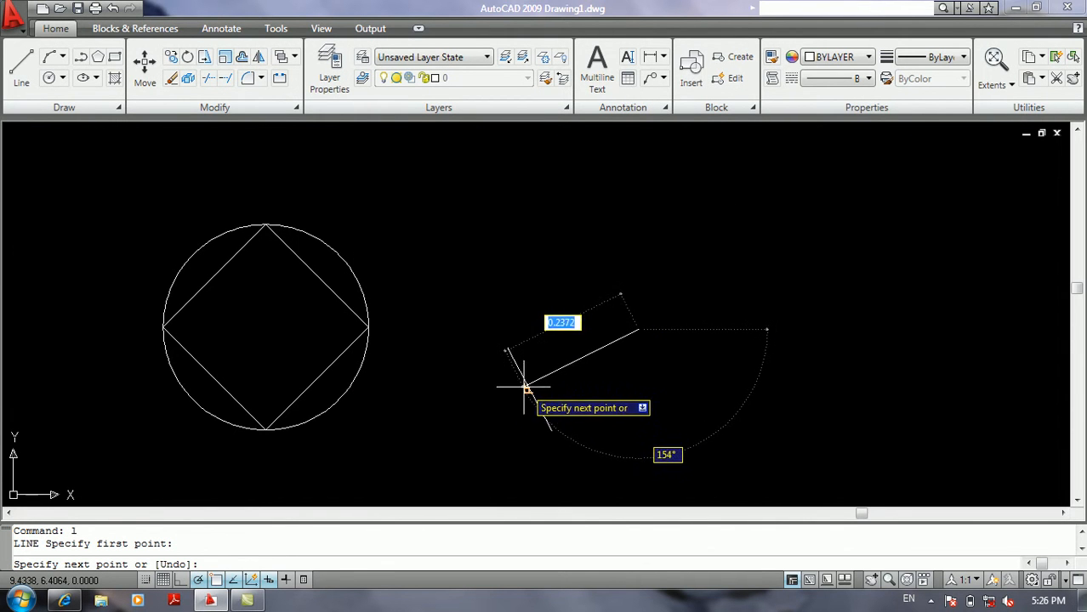
{"action": "scroll", "coordinate": [525, 387], "scroll_direction": "up", "scroll_amount": 5}
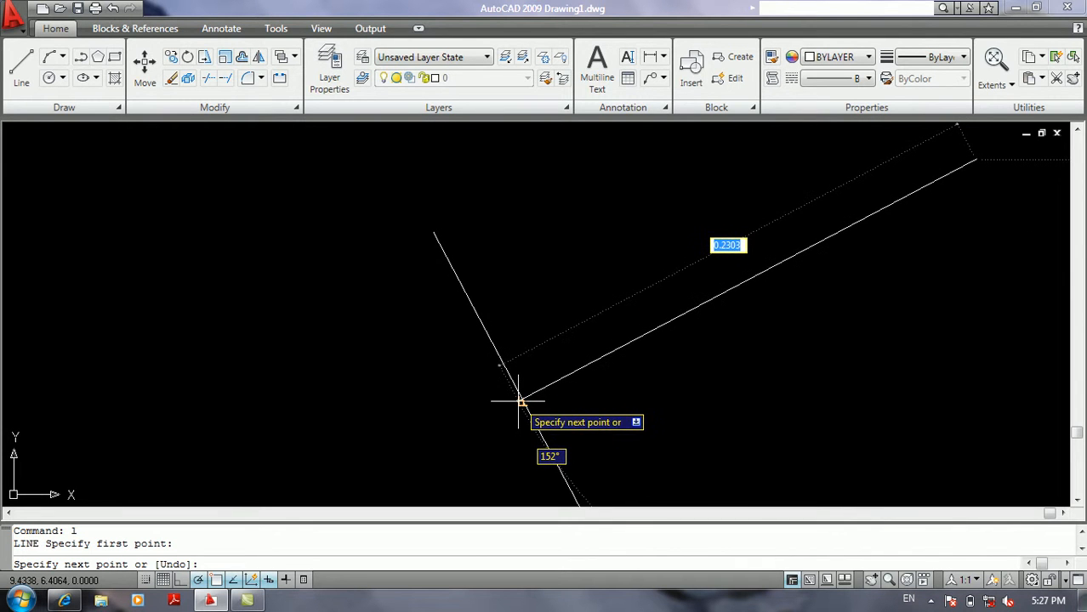
{"action": "left_click", "coordinate": [521, 401]}
{"action": "scroll", "coordinate": [510, 374], "scroll_direction": "down", "scroll_amount": 5}
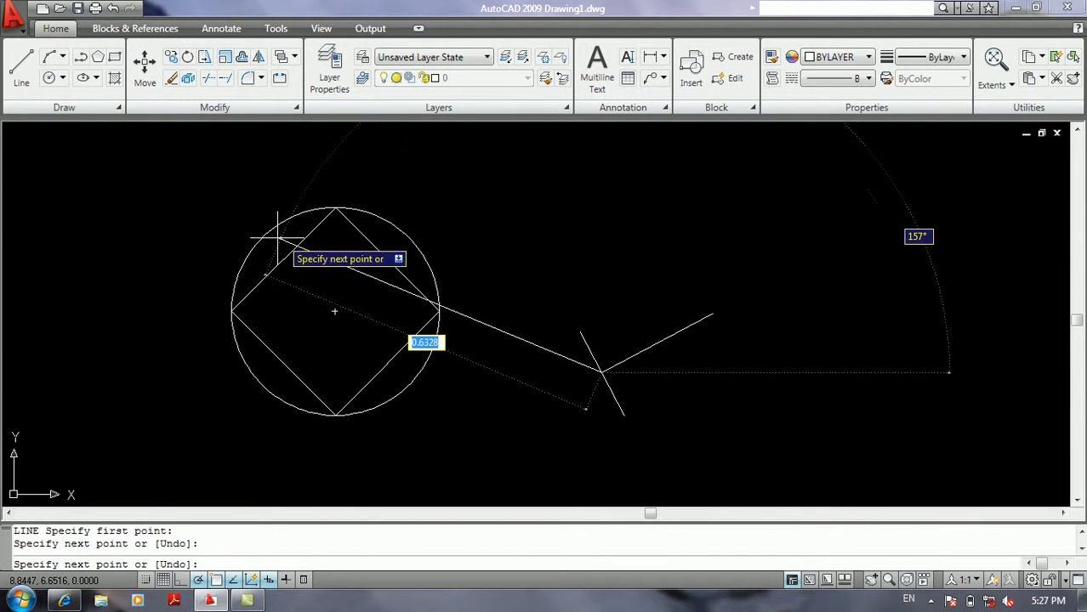
{"action": "left_click", "coordinate": [250, 292]}
{"action": "key", "text": "Return"}
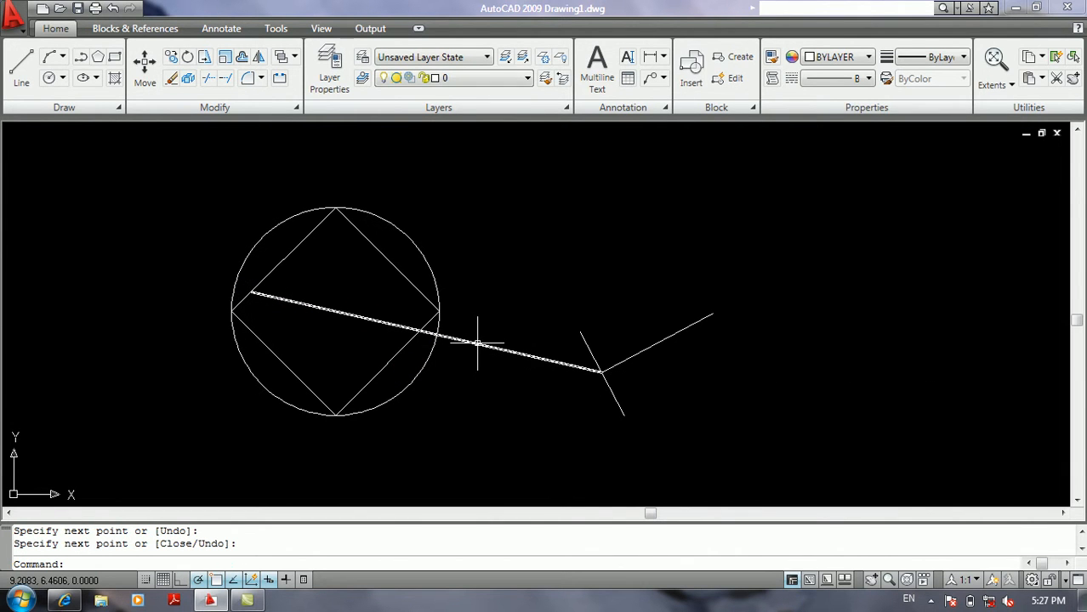
Review the object snap modes without changing any of them.
{"action": "type", "text": "os"}
{"action": "key", "text": "Return"}
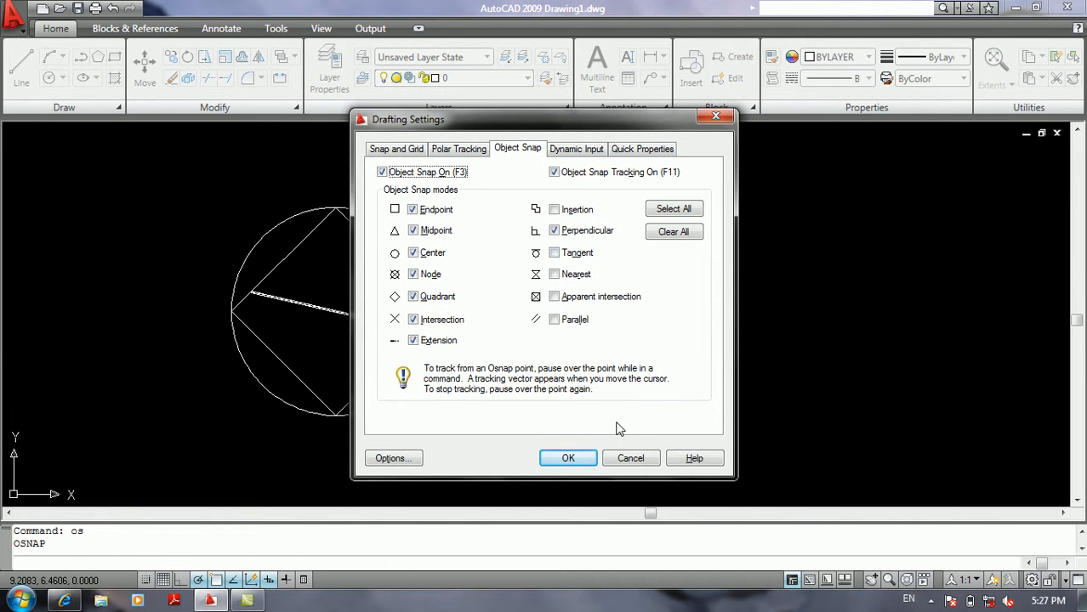
{"action": "left_click", "coordinate": [626, 457]}
Try a line from a free point below the circle to the circle's edge with Tangent off, without drawing a segment.
{"action": "middle_click_drag", "start_coordinate": [626, 417], "coordinate": [663, 330]}
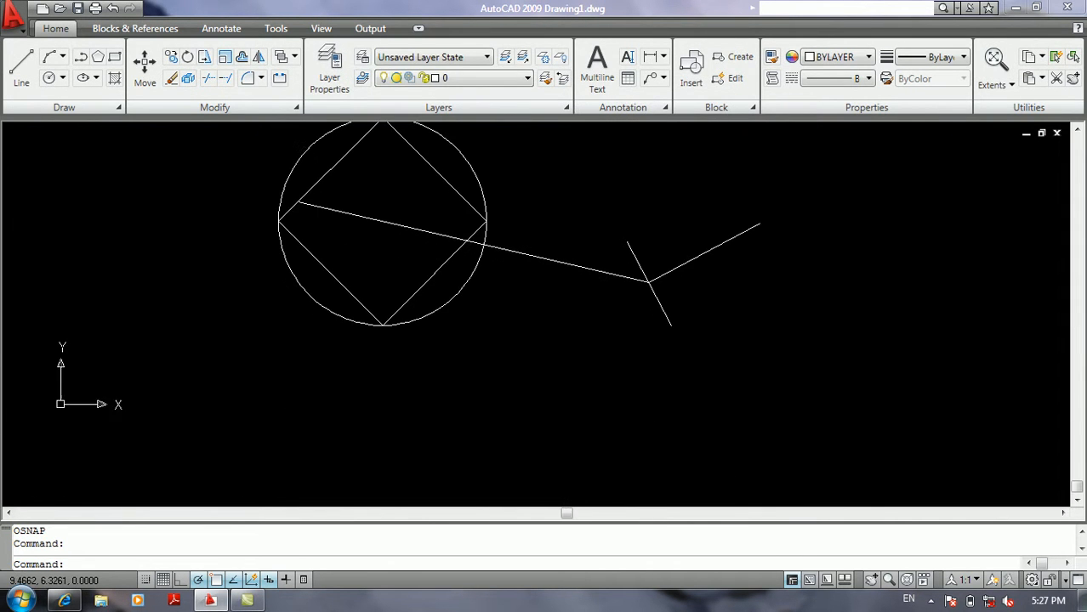
{"action": "key", "text": "Return"}
{"action": "left_click", "coordinate": [526, 442]}
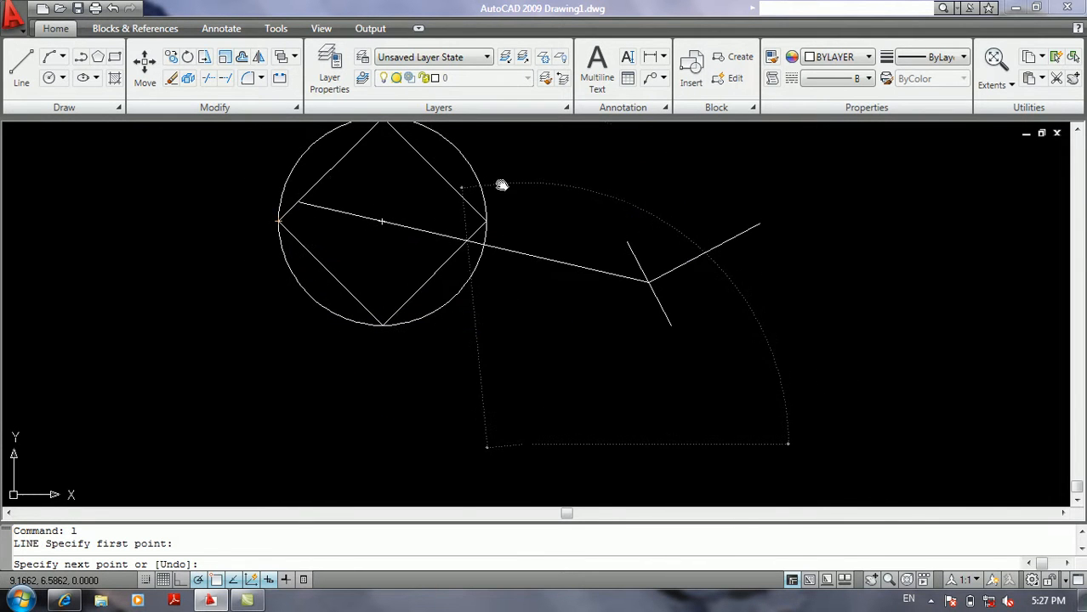
{"action": "middle_click_drag", "start_coordinate": [500, 182], "coordinate": [466, 301]}
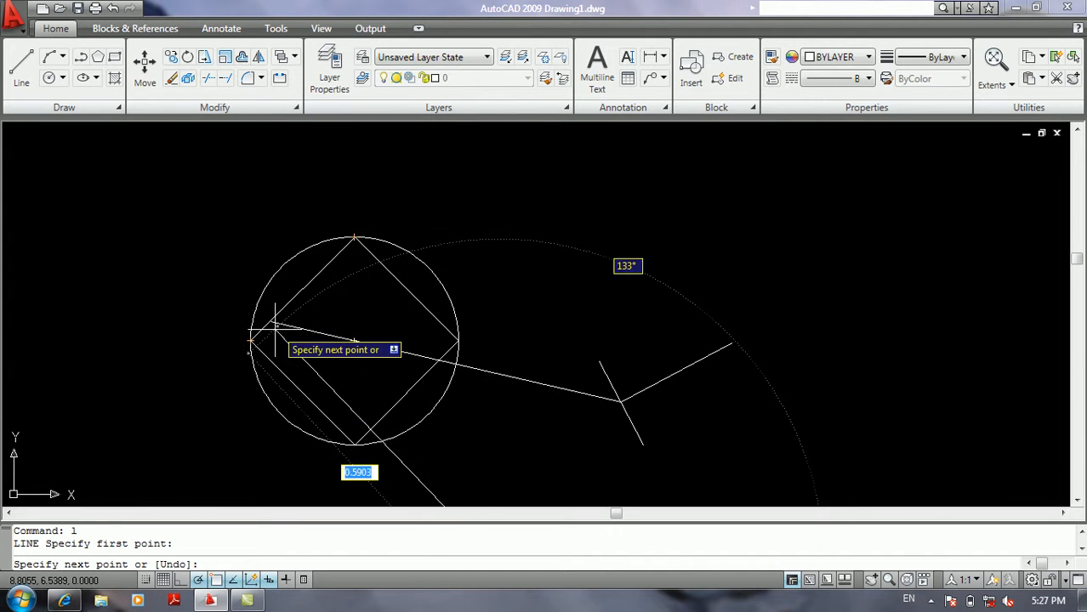
{"action": "mouse_move", "coordinate": [252, 342]}
{"action": "middle_mouse_down"}
{"action": "mouse_move", "coordinate": [286, 315]}
{"action": "mouse_move", "coordinate": [314, 234]}
{"action": "middle_mouse_up"}
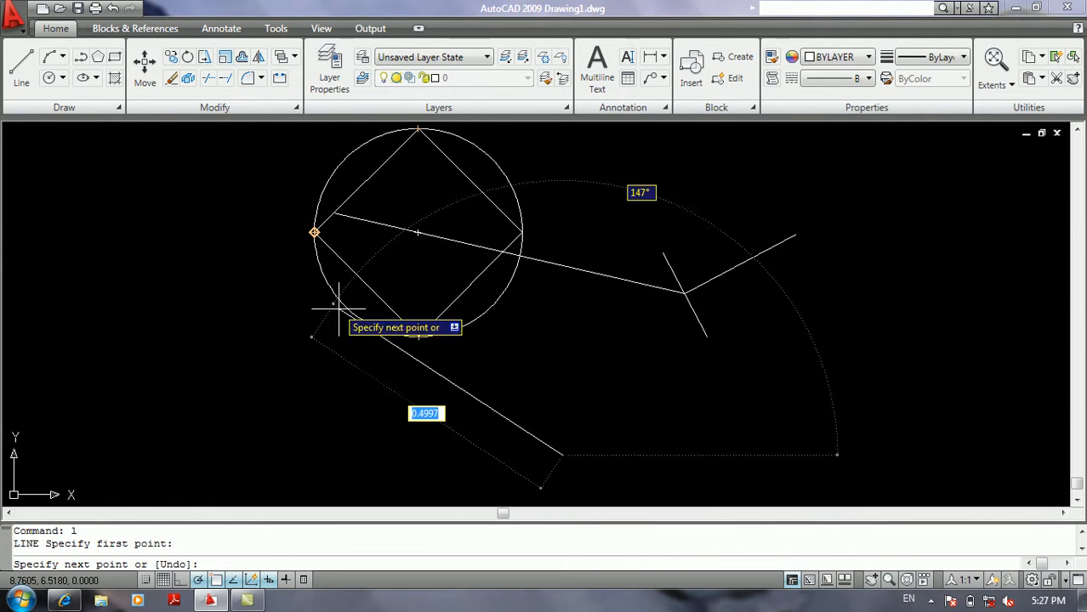
{"action": "key", "text": "Return"}
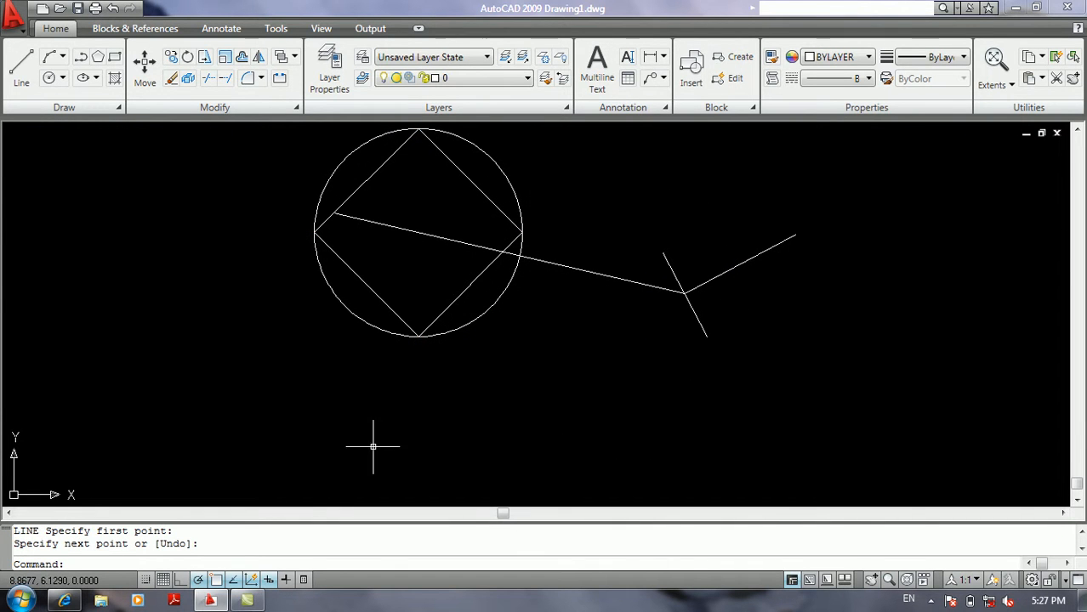
Enable the Tangent object snap mode.
{"action": "right_click", "coordinate": [234, 579]}
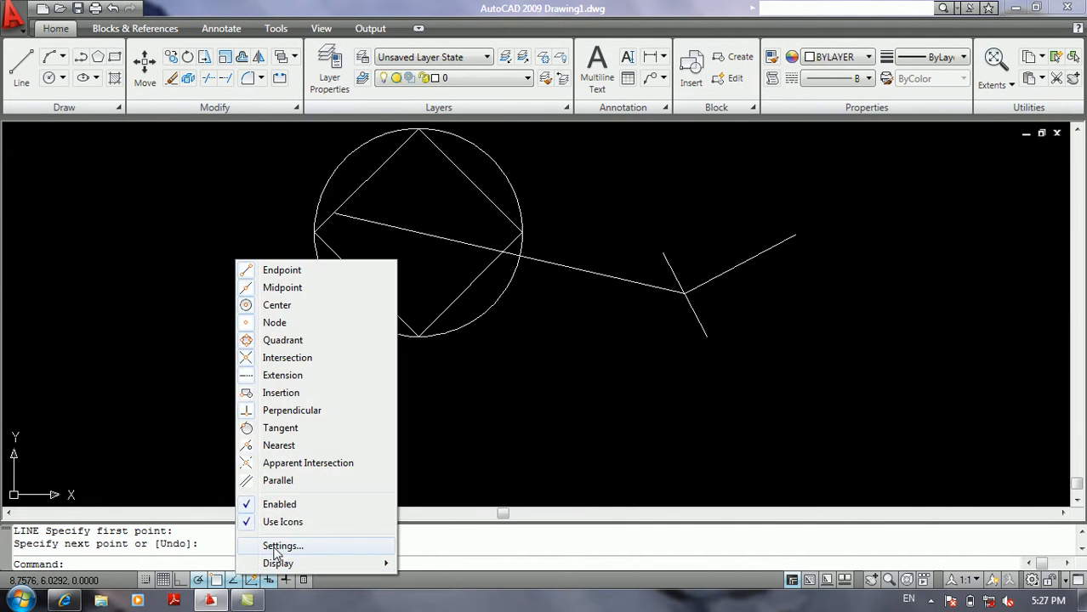
{"action": "left_click", "coordinate": [279, 546]}
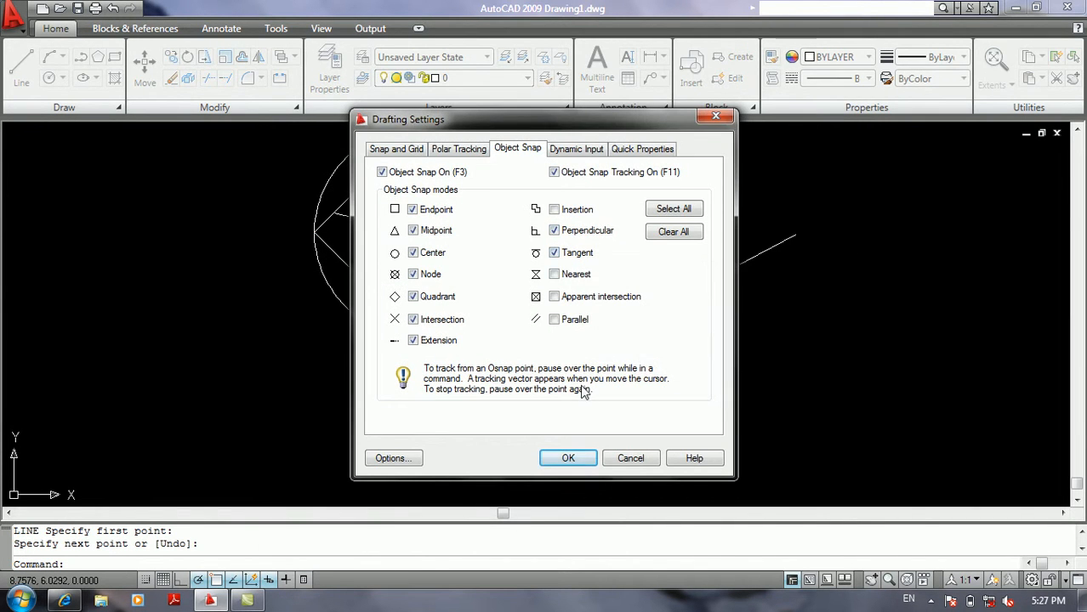
{"action": "left_click", "coordinate": [569, 459]}
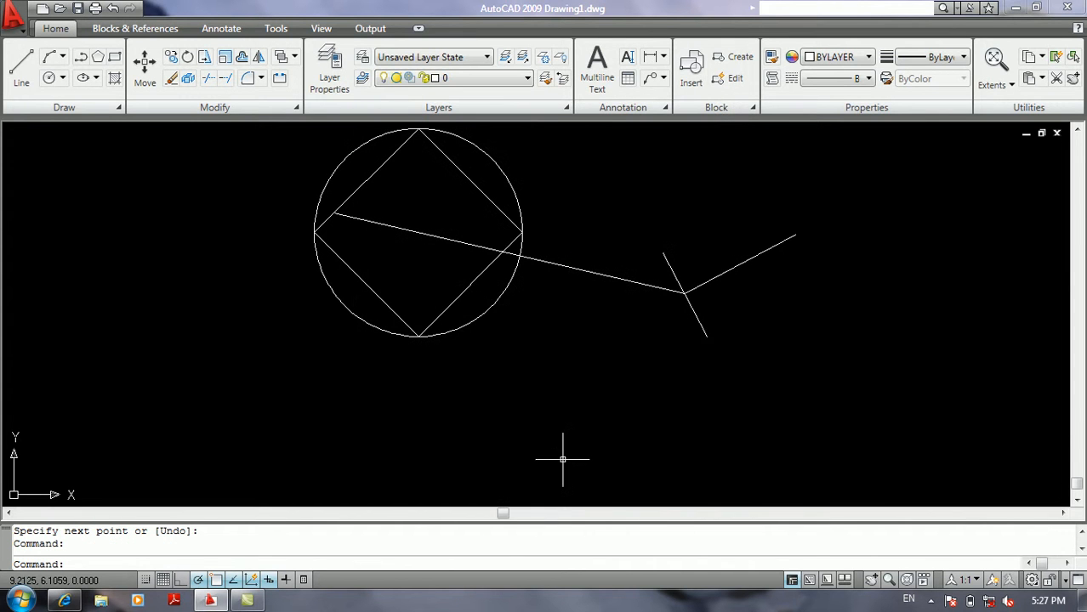
Draw a line from a free point below the circle tangent to the circle's right side.
{"action": "type", "text": "l"}
{"action": "key", "text": "Return"}
{"action": "left_click", "coordinate": [495, 443]}
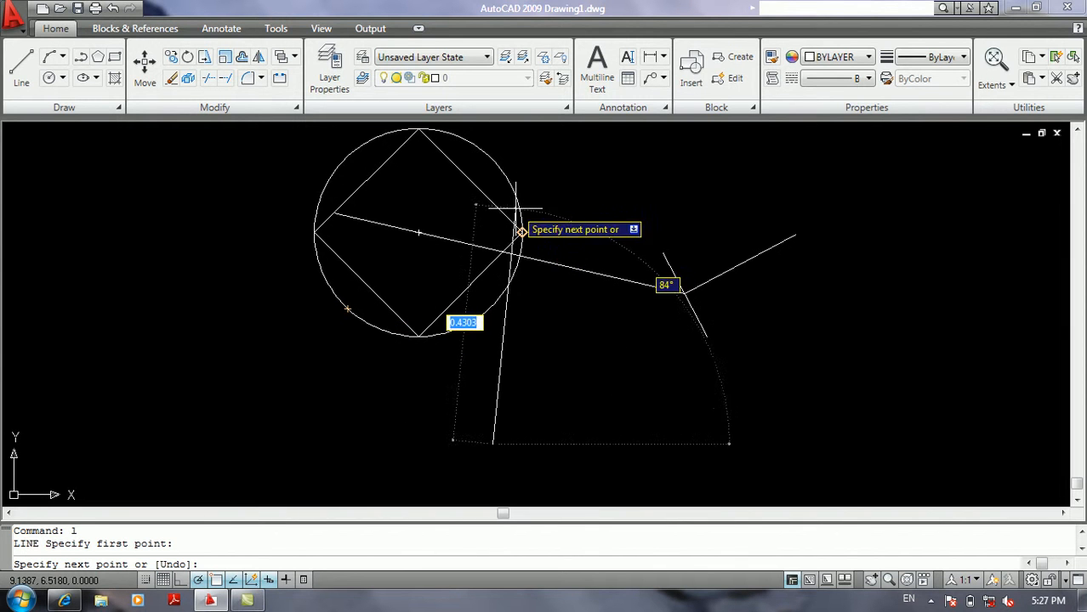
{"action": "left_click", "coordinate": [520, 247]}
{"action": "key", "text": "Return"}
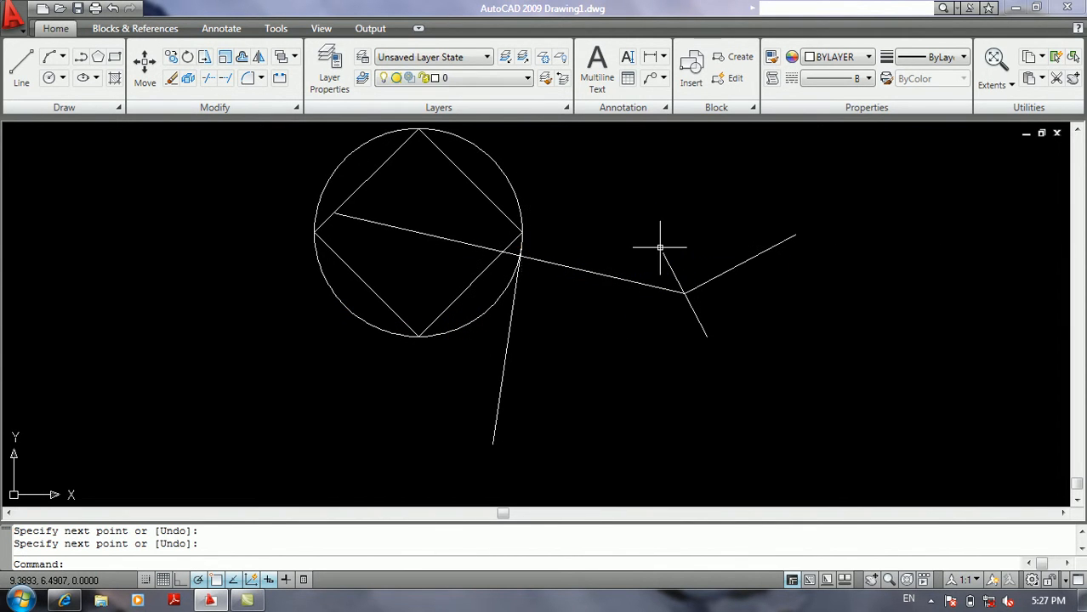
Read the description of the Nearest object snap mode and leave the snap settings unchanged.
{"action": "scroll", "coordinate": [655, 242], "scroll_direction": "up", "scroll_amount": 2}
{"action": "scroll", "coordinate": [563, 228], "scroll_direction": "down", "scroll_amount": 3}
{"action": "type", "text": "os"}
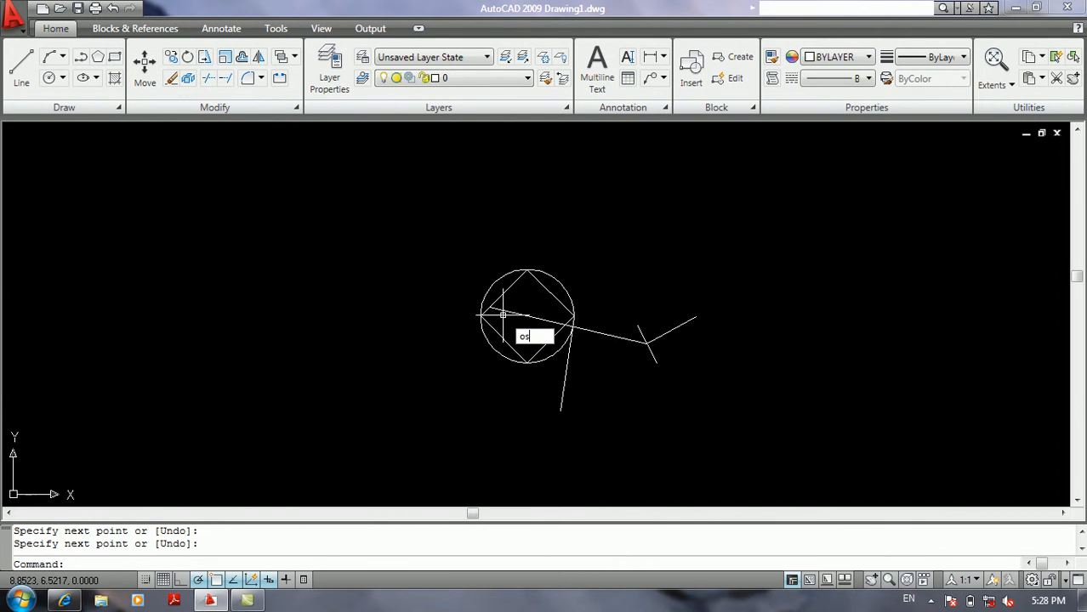
{"action": "key", "text": "Return"}
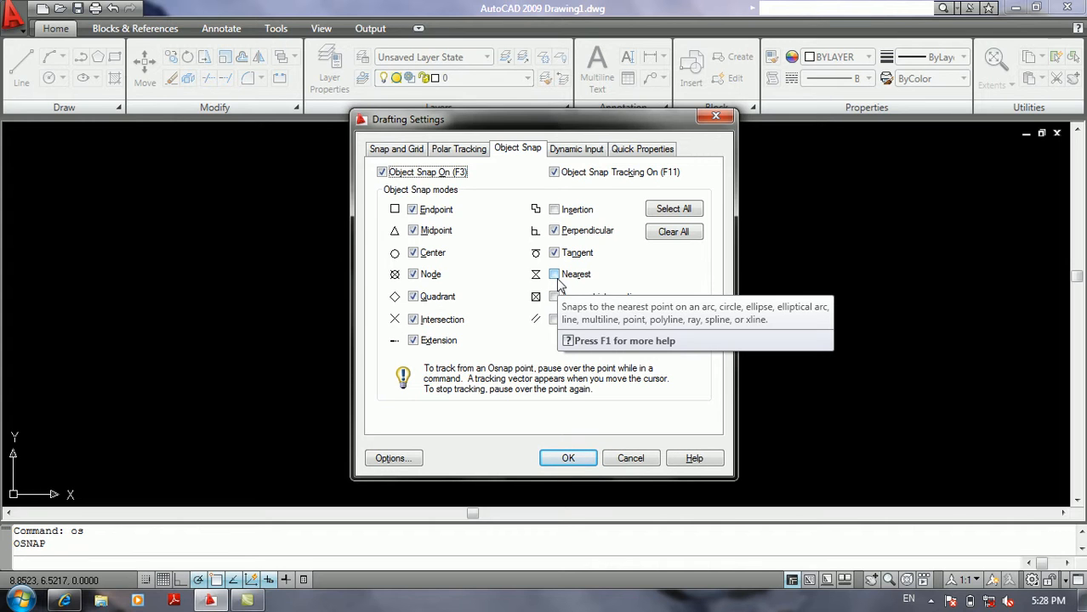
{"action": "left_click", "coordinate": [634, 458]}
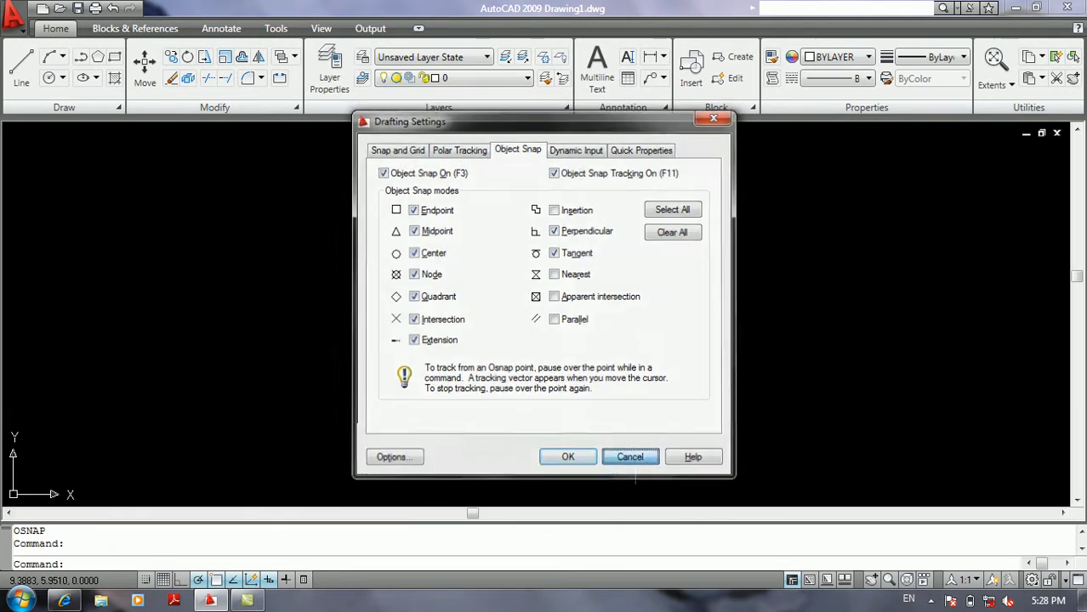
Try starting a line just short of the short perpendicular line's upper end with Nearest off, without drawing a segment.
{"action": "type", "text": "l"}
{"action": "key", "text": "Return"}
{"action": "scroll", "coordinate": [690, 315], "scroll_direction": "up", "scroll_amount": 6}
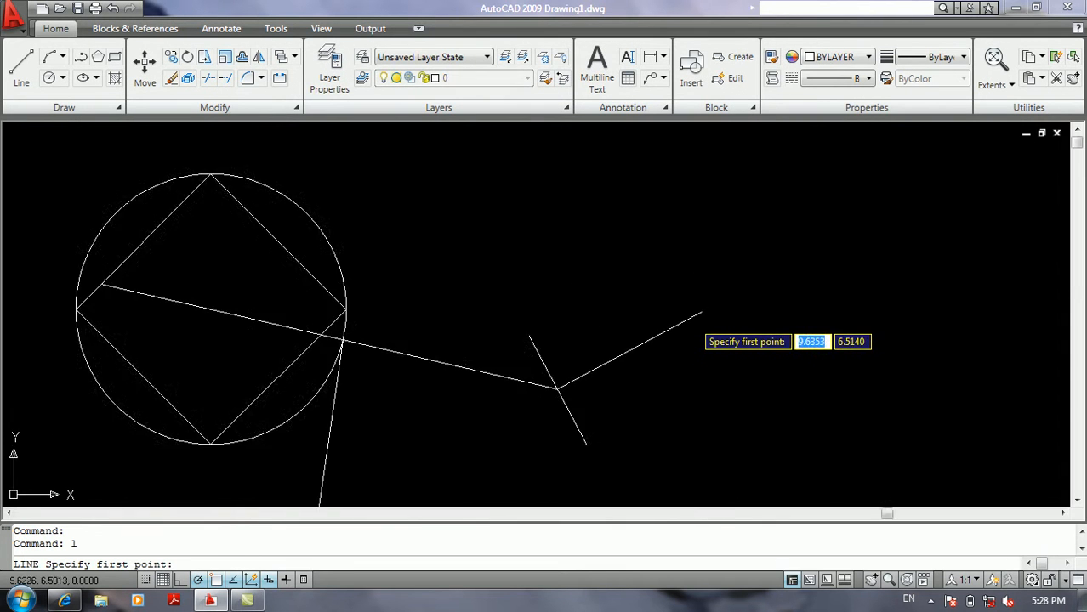
{"action": "left_click", "coordinate": [683, 321]}
{"action": "key", "text": "Return"}
Enable the Nearest object snap mode.
{"action": "right_click", "coordinate": [230, 583]}
{"action": "left_click", "coordinate": [274, 551]}
{"action": "left_click", "coordinate": [568, 277]}
{"action": "left_click", "coordinate": [568, 459]}
Test the Nearest snap by starting a line near the perpendicular line's upper end, without drawing a segment.
{"action": "type", "text": "l"}
{"action": "key", "text": "Return"}
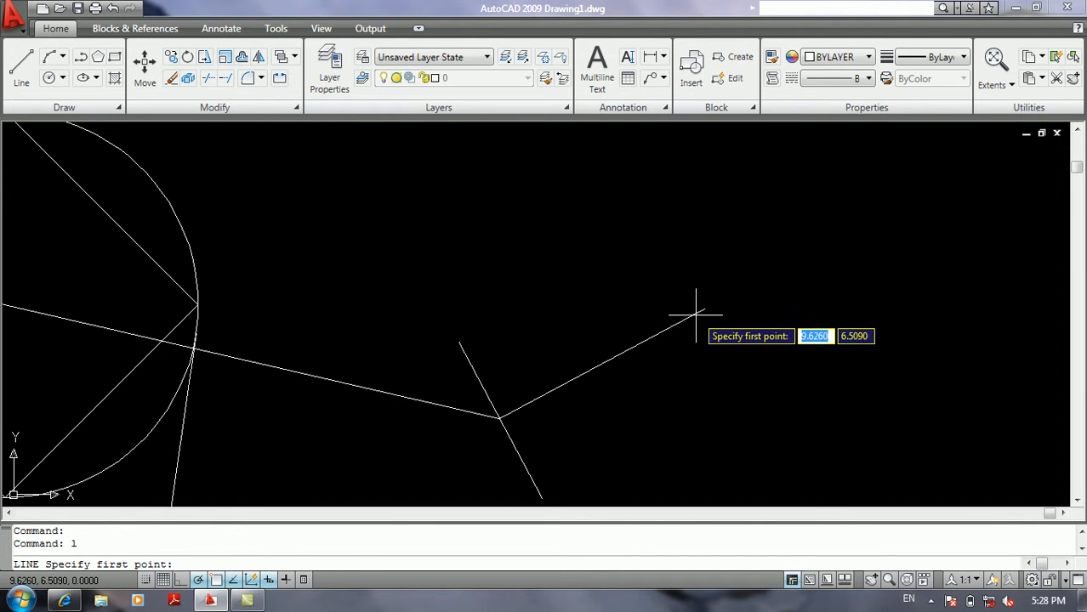
{"action": "key", "text": "Return"}
{"action": "key", "text": "Return"}
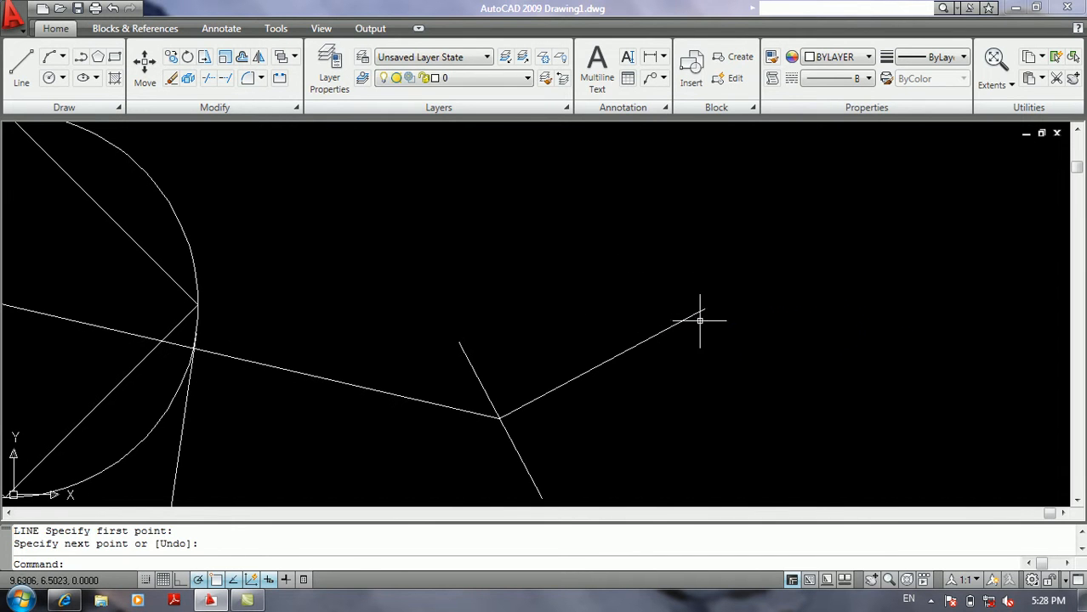
Examine the Apparent intersection object snap mode without changing the settings.
{"action": "right_click", "coordinate": [232, 581]}
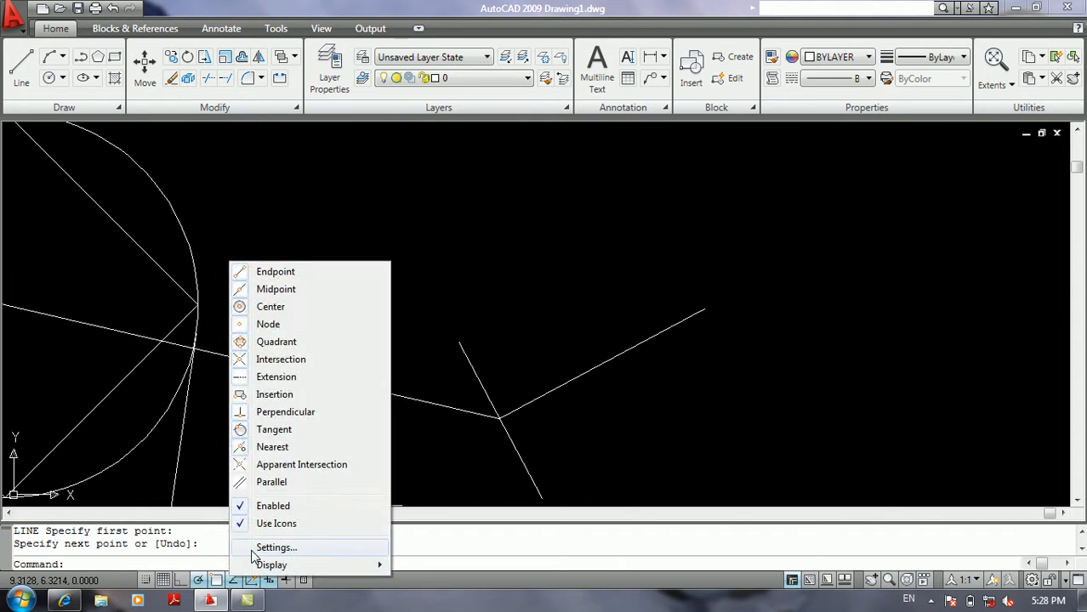
{"action": "left_click", "coordinate": [264, 547]}
{"action": "mouse_move", "coordinate": [586, 299]}
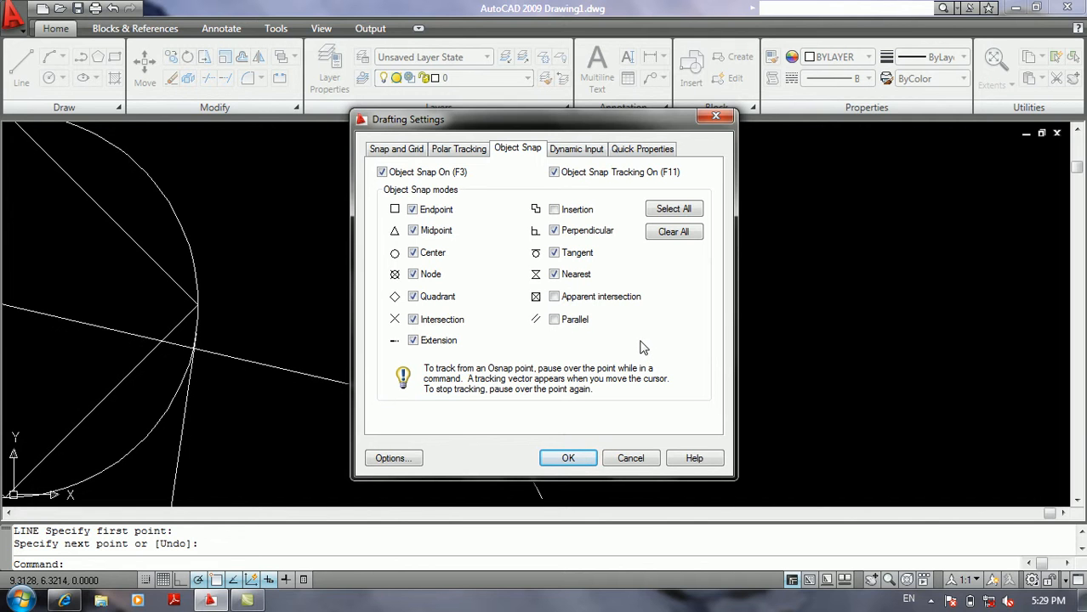
{"action": "left_click", "coordinate": [632, 461]}
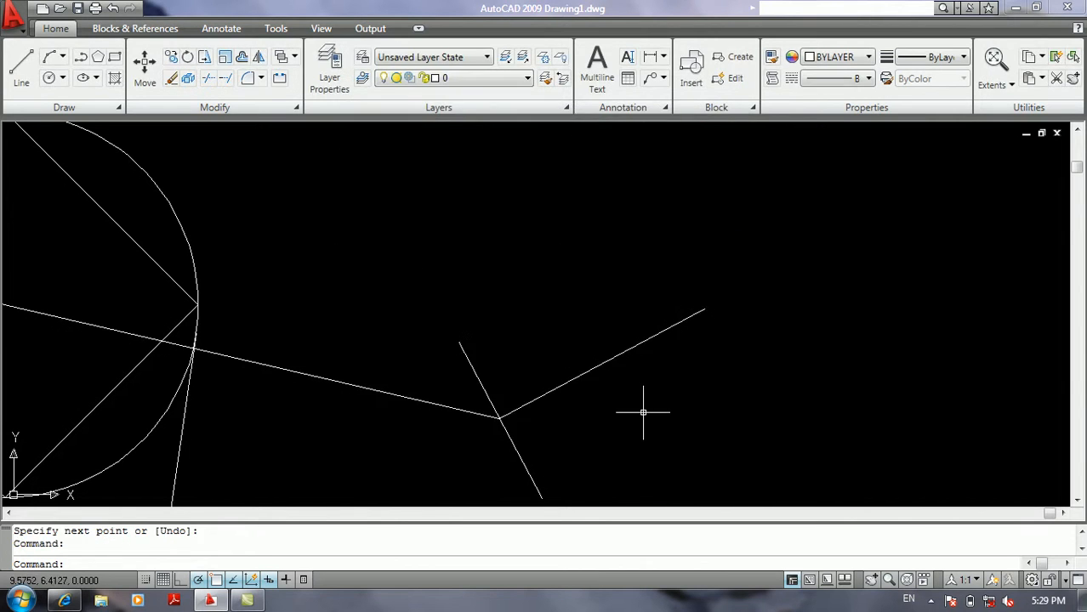
Test starting a line at the perpendicular line's upper endpoint with Nearest on, without drawing a segment.
{"action": "type", "text": "l"}
{"action": "key", "text": "Return"}
{"action": "left_click", "coordinate": [704, 308]}
{"action": "key", "text": "Return"}
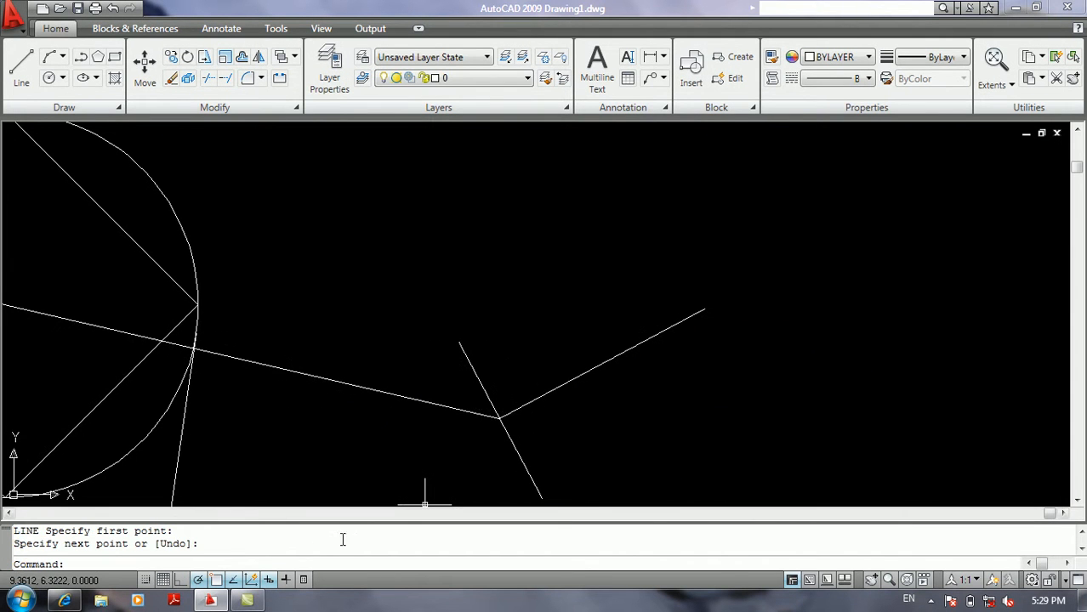
Disable the Nearest object snap mode.
{"action": "right_click", "coordinate": [234, 581]}
{"action": "left_click", "coordinate": [276, 552]}
{"action": "left_click", "coordinate": [554, 274]}
{"action": "left_click", "coordinate": [568, 459]}
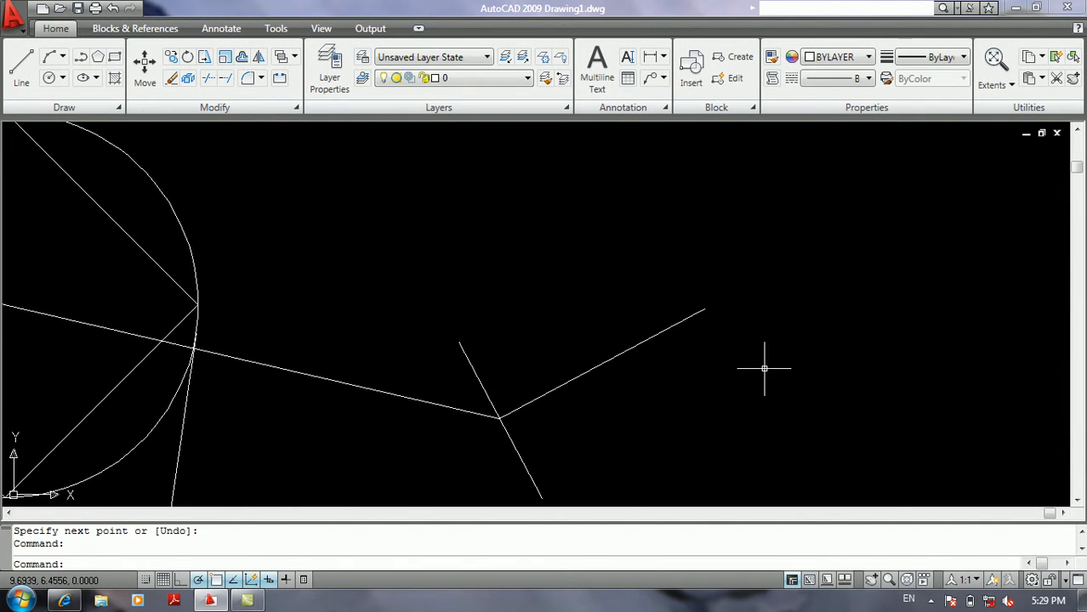
Test starting a line near the perpendicular line's upper end with Nearest off, without drawing a segment.
{"action": "type", "text": "l"}
{"action": "key", "text": "Return"}
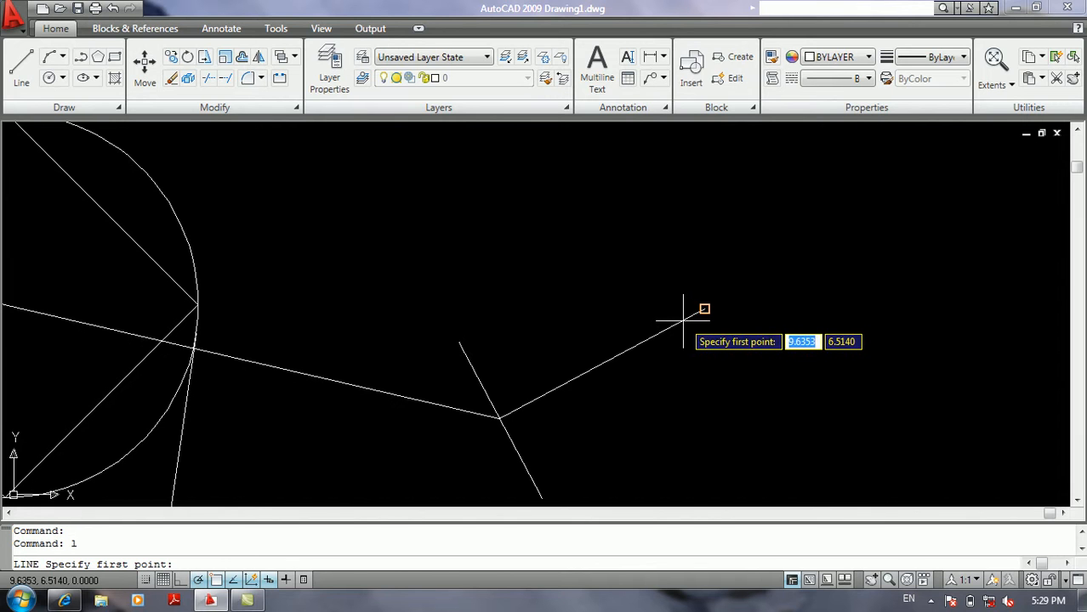
{"action": "left_click", "coordinate": [667, 323]}
{"action": "key", "text": "Return"}
Re-enable the Nearest object snap mode.
{"action": "right_click", "coordinate": [257, 581]}
{"action": "left_click", "coordinate": [264, 552]}
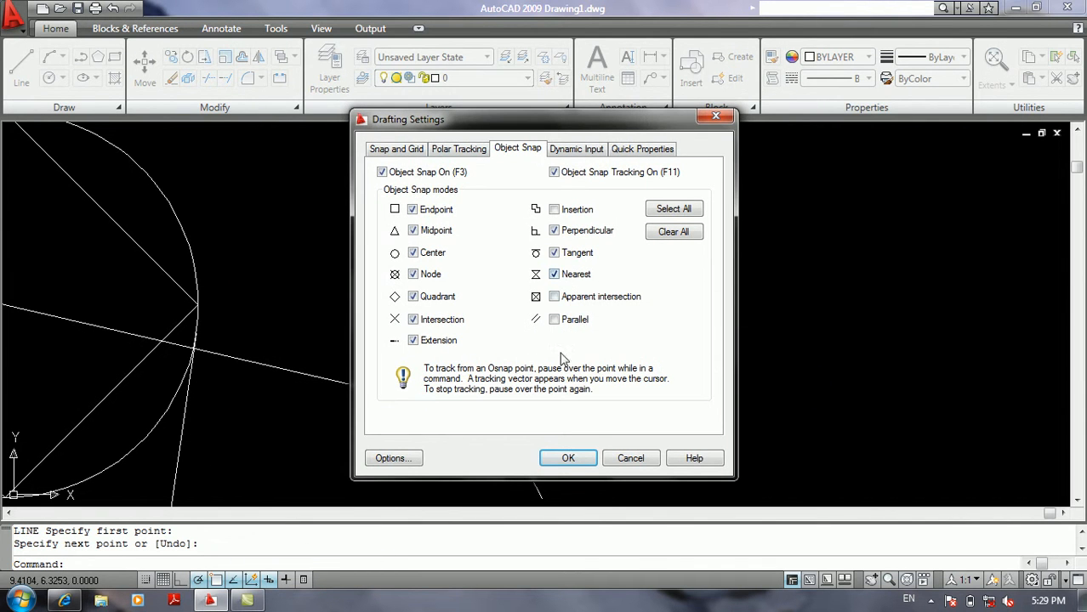
{"action": "left_click", "coordinate": [567, 458]}
Test the Nearest snap by starting lines at two different points along the perpendicular line, without drawing segments.
{"action": "type", "text": "l"}
{"action": "key", "text": "Return"}
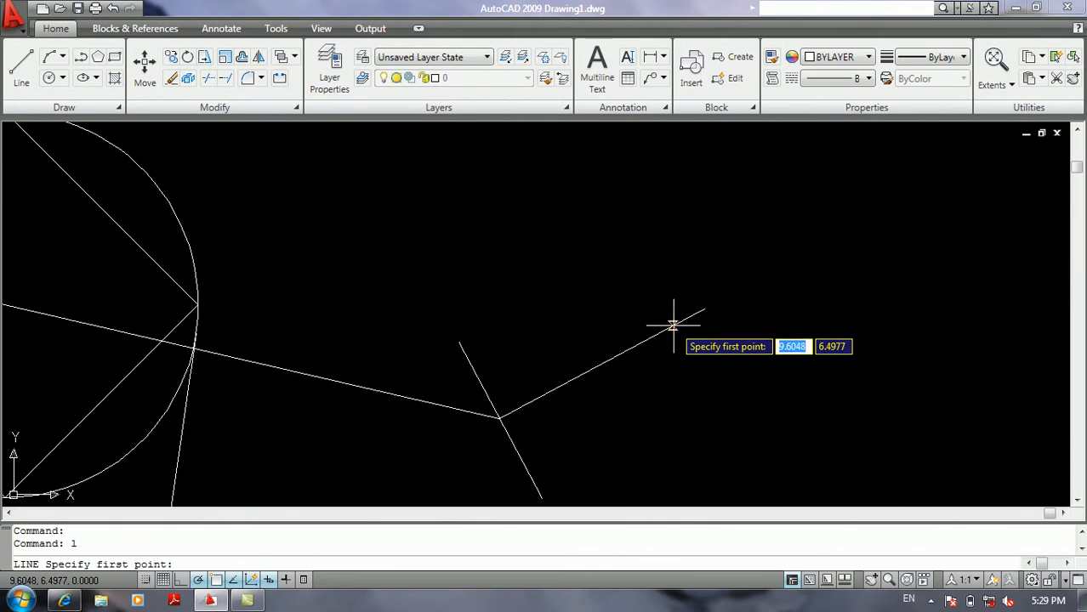
{"action": "left_click", "coordinate": [677, 325]}
{"action": "key", "text": "Return"}
{"action": "key", "text": "Return"}
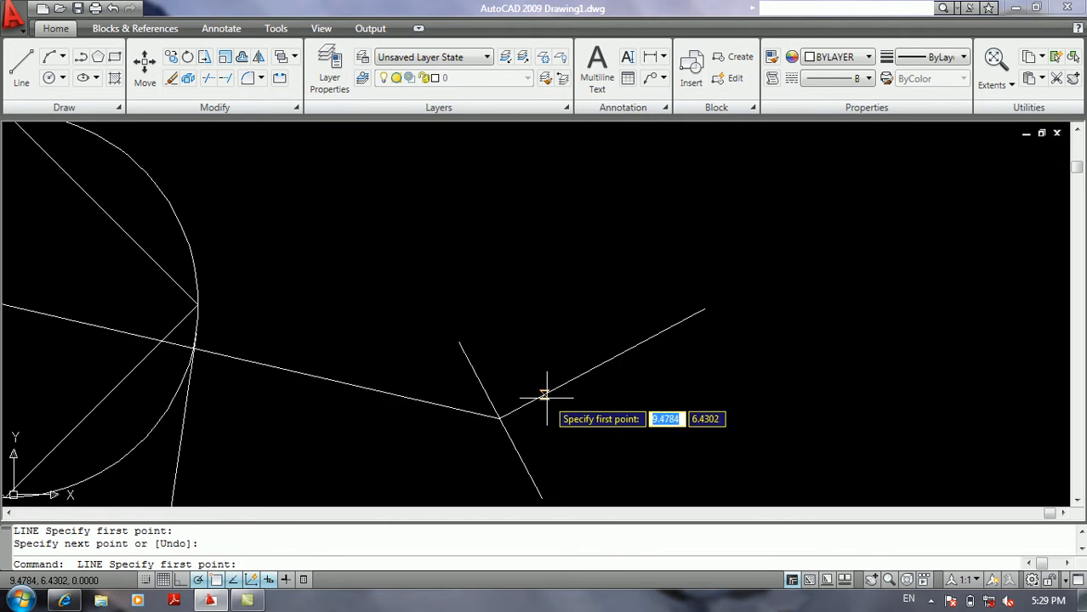
{"action": "left_click", "coordinate": [569, 380]}
{"action": "key", "text": "Return"}
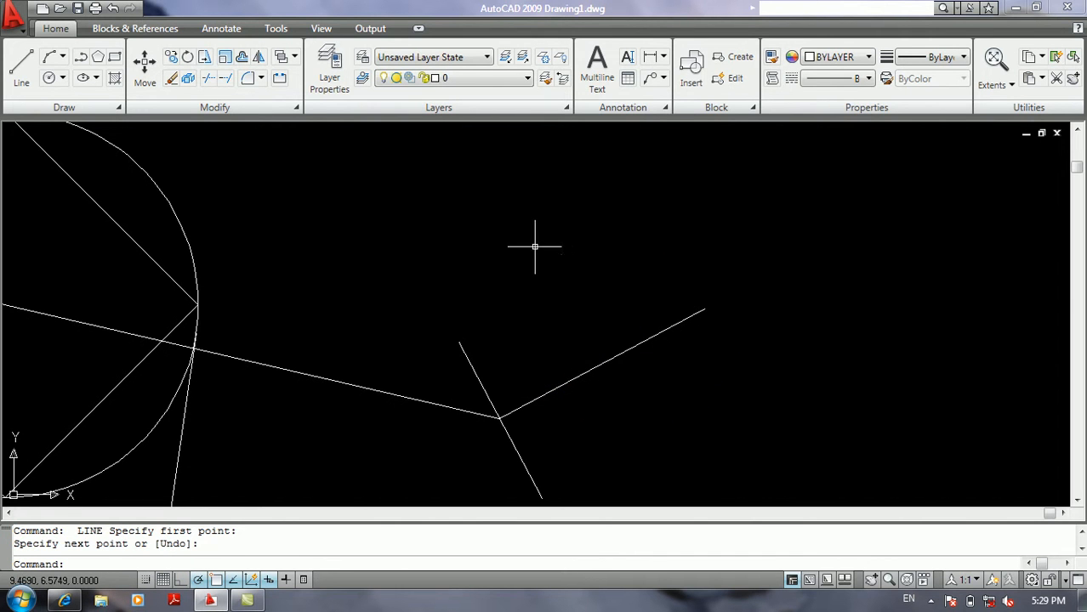
Read the description of the Parallel object snap mode in the drafting settings, leaving the settings unchanged.
{"action": "right_click", "coordinate": [235, 582]}
{"action": "left_click", "coordinate": [269, 549]}
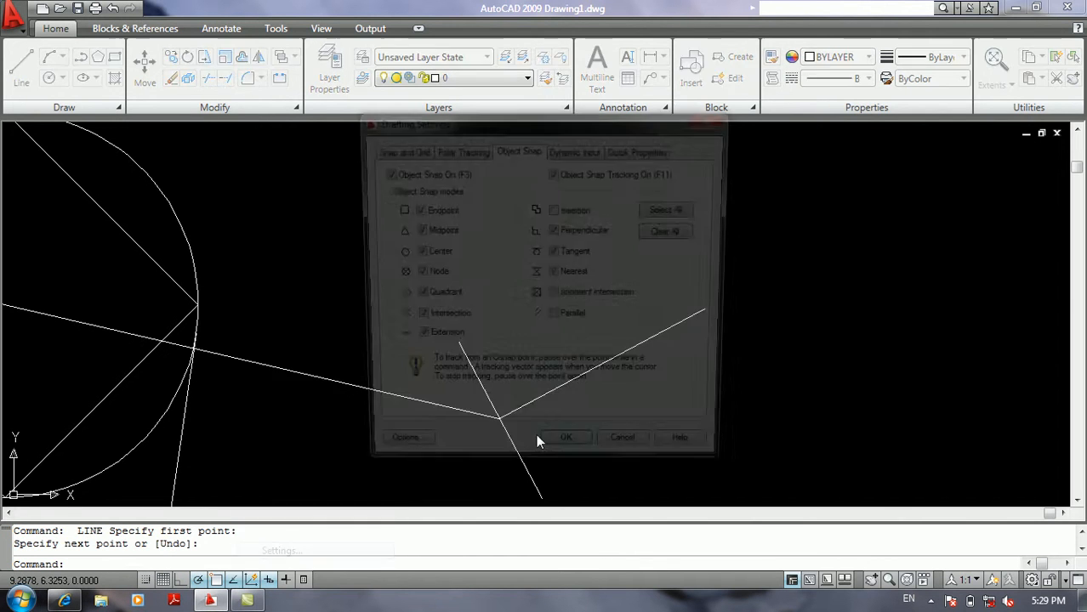
{"action": "mouse_move", "coordinate": [621, 323]}
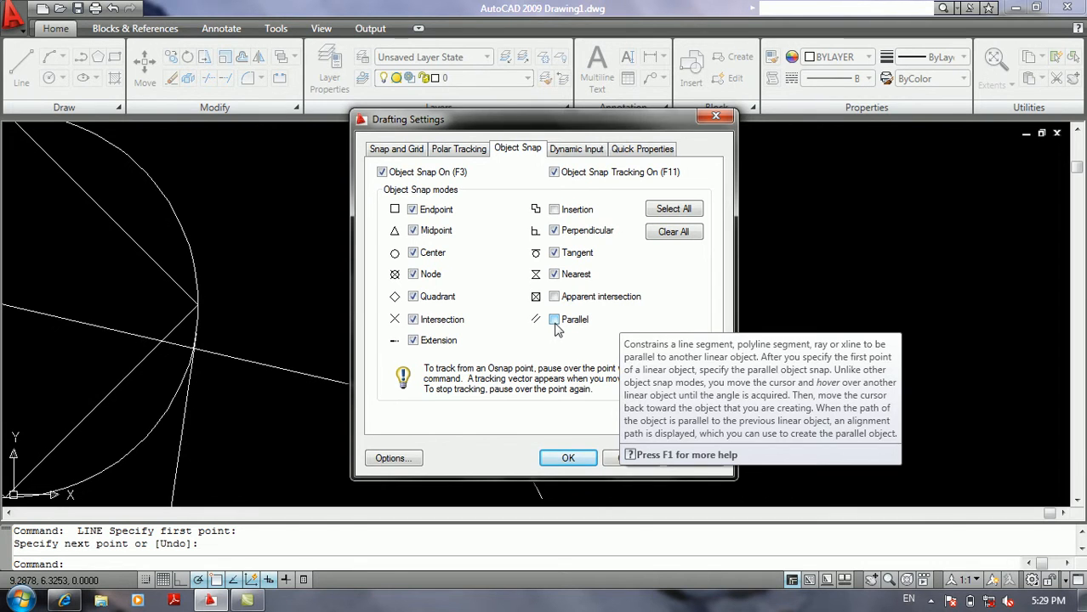
{"action": "left_click", "coordinate": [624, 460]}
Test starting a line above the slanted line with Parallel off, without drawing a segment.
{"action": "middle_click_drag", "start_coordinate": [662, 286], "coordinate": [593, 334]}
{"action": "type", "text": "l"}
{"action": "key", "text": "Return"}
{"action": "left_click", "coordinate": [606, 274]}
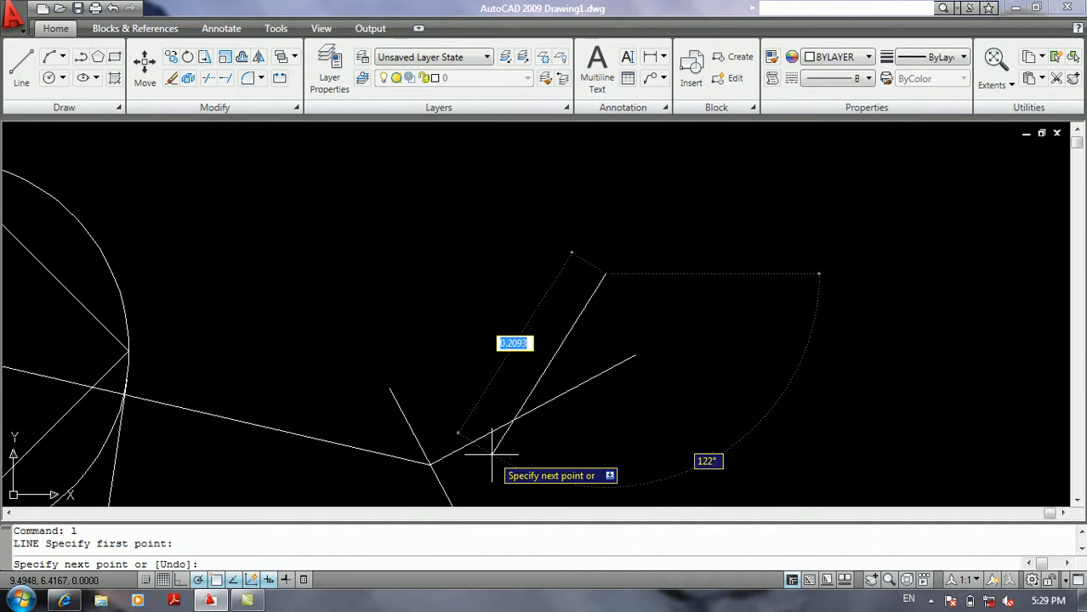
{"action": "key", "text": "Return"}
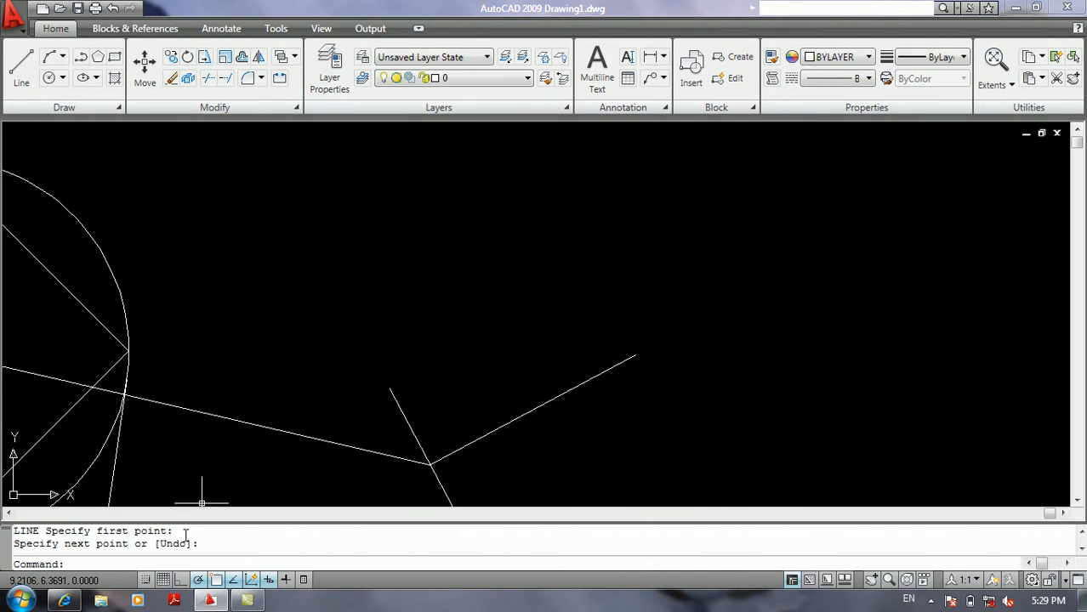
Enable the Parallel object snap mode and disable Nearest.
{"action": "right_click", "coordinate": [228, 580]}
{"action": "left_click", "coordinate": [272, 545]}
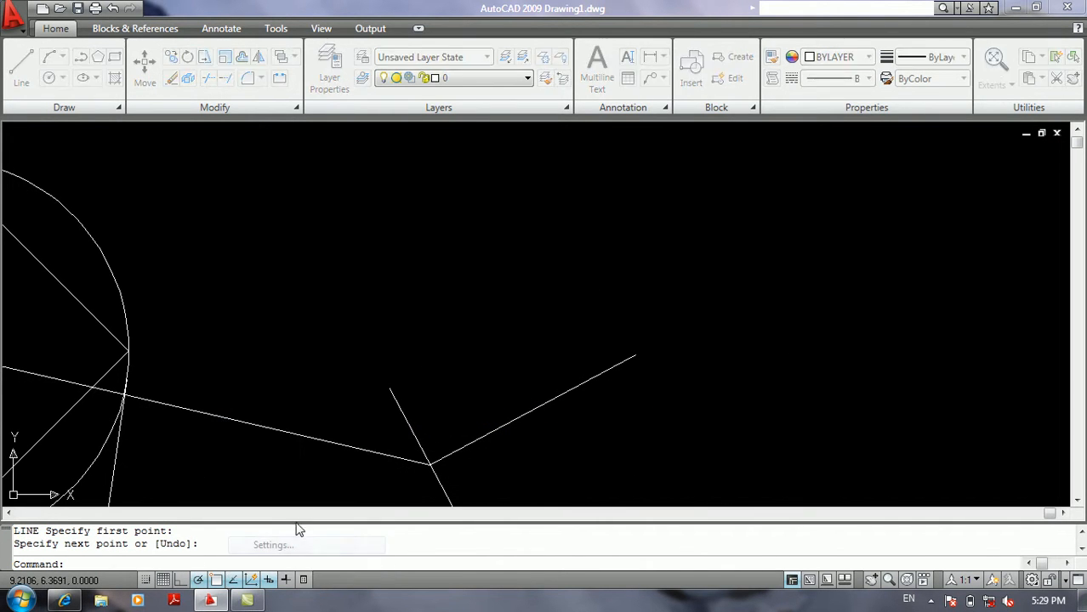
{"action": "left_click", "coordinate": [554, 321]}
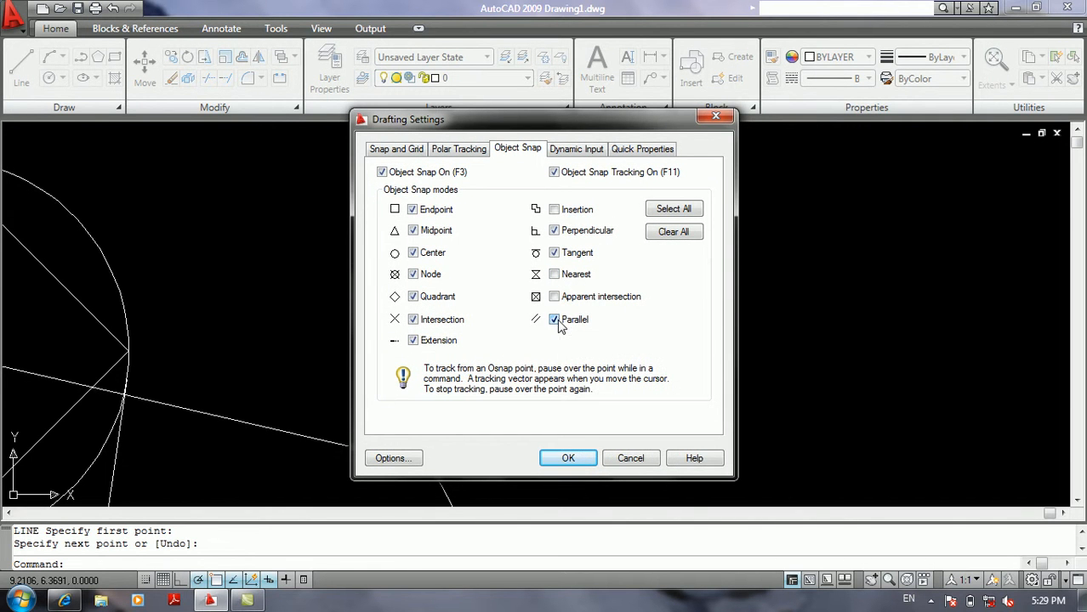
{"action": "left_click", "coordinate": [557, 460]}
Draw a line above the slanted line right of the circle, parallel to it using the Parallel snap.
{"action": "type", "text": "l"}
{"action": "key", "text": "Return"}
{"action": "left_click", "coordinate": [610, 270]}
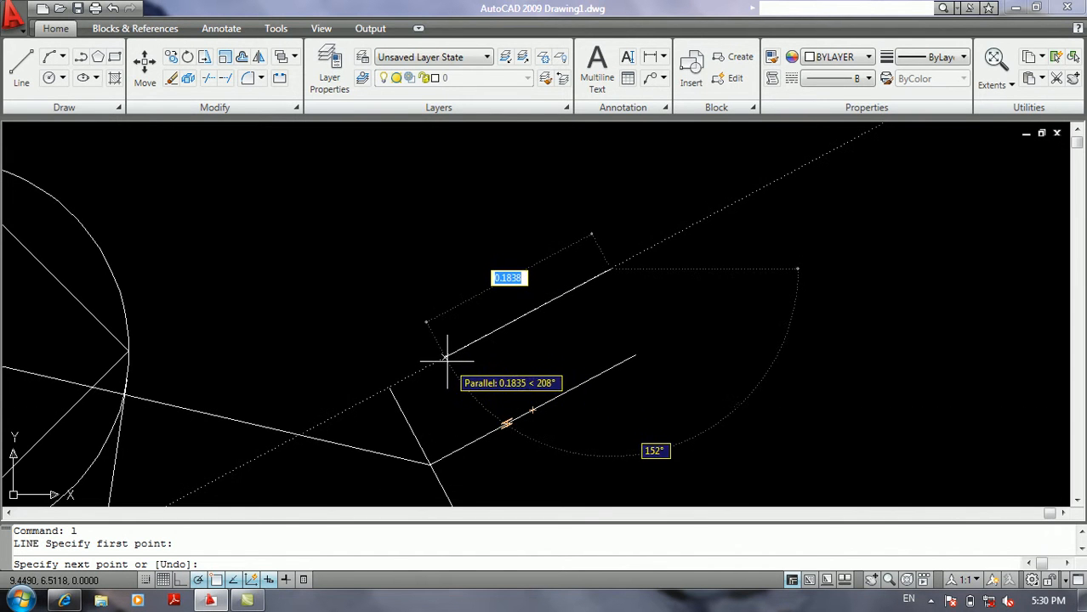
{"action": "left_click", "coordinate": [210, 482]}
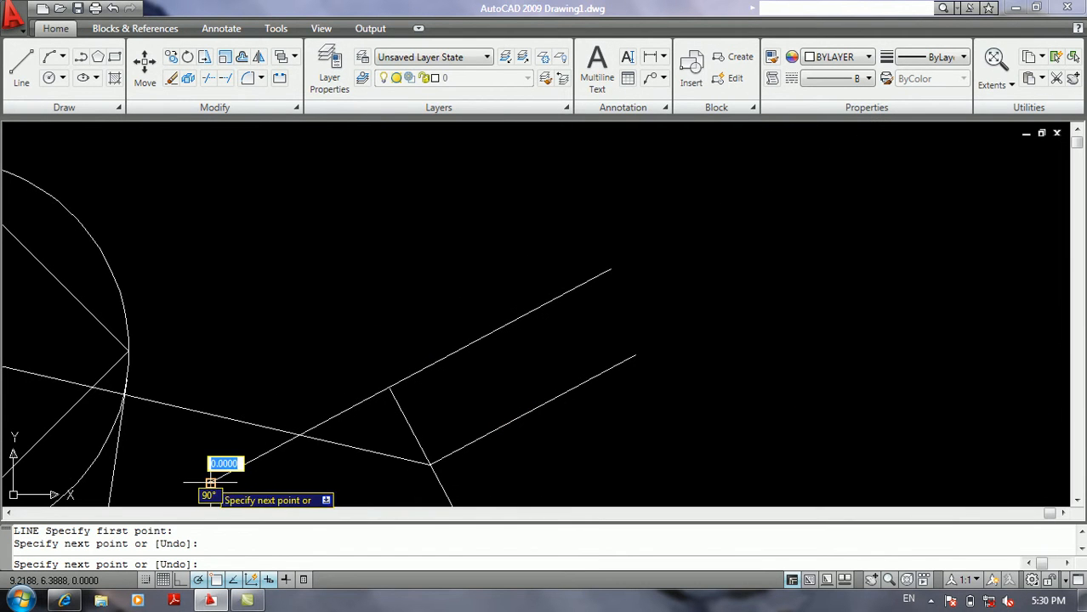
{"action": "key", "text": "Return"}
{"action": "key", "text": "Return"}
Draw a line parallel to the long line crossing the circle, starting above the previous parallel line.
{"action": "left_click", "coordinate": [442, 287]}
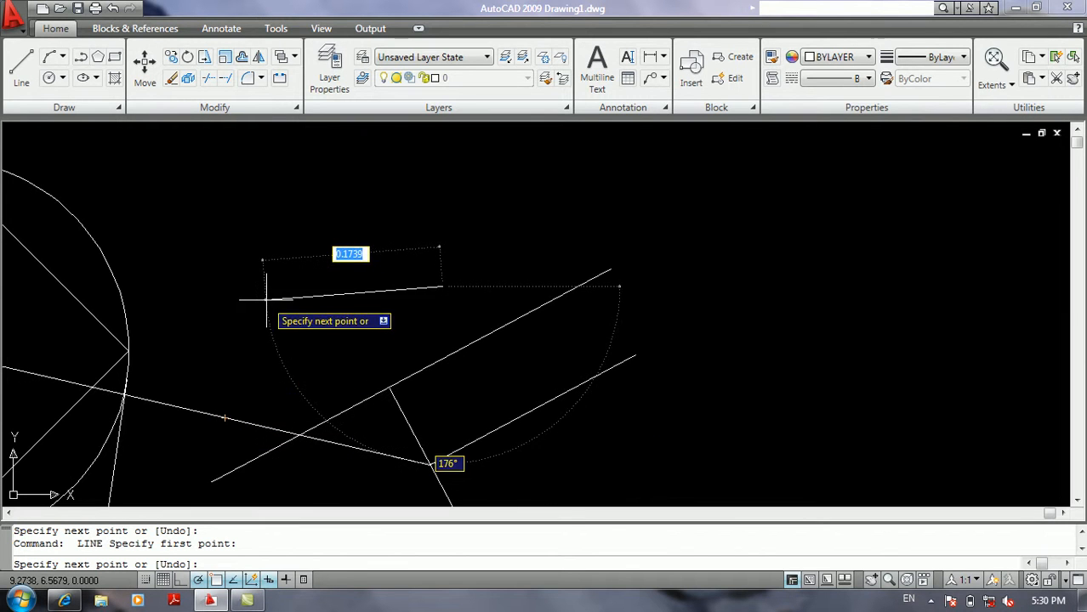
{"action": "left_click", "coordinate": [201, 231]}
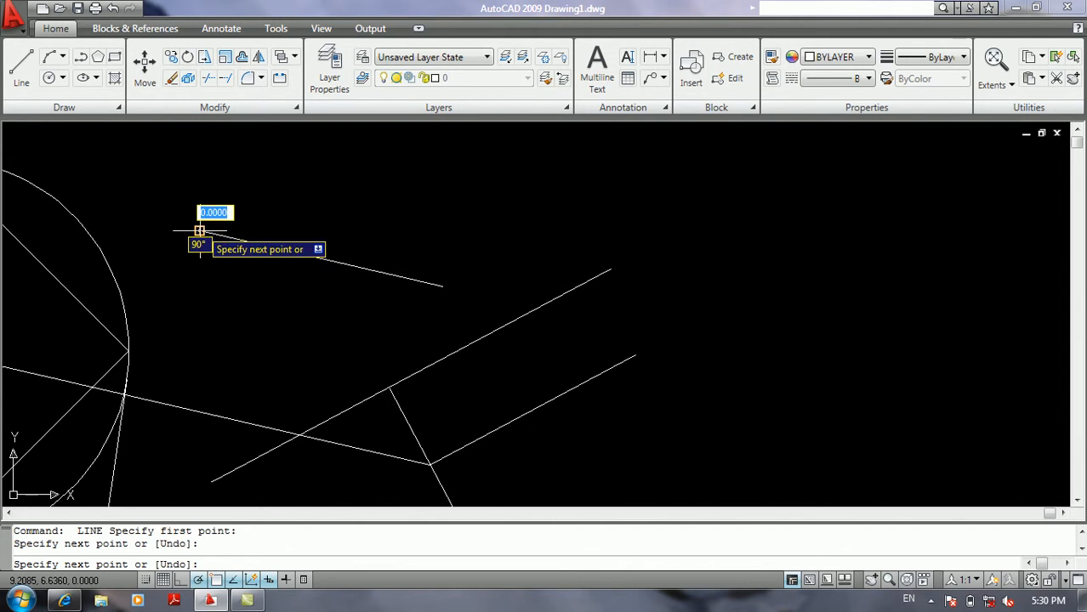
{"action": "key", "text": "Return"}
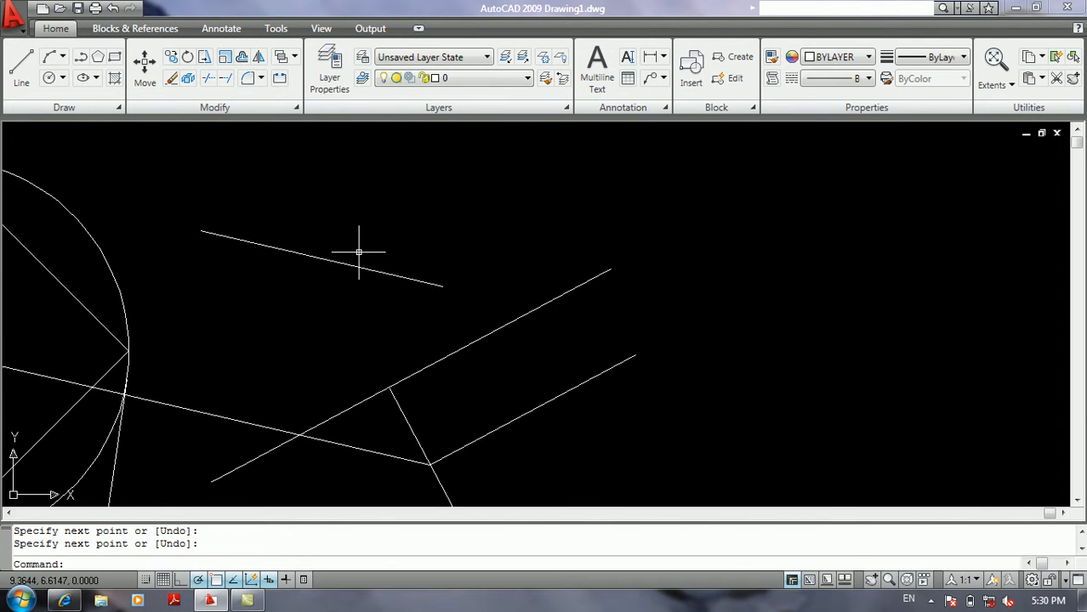
Draw another line above the newest line and parallel to it, undoing the first misplaced segment.
{"action": "scroll", "coordinate": [359, 252], "scroll_direction": "down", "scroll_amount": 1}
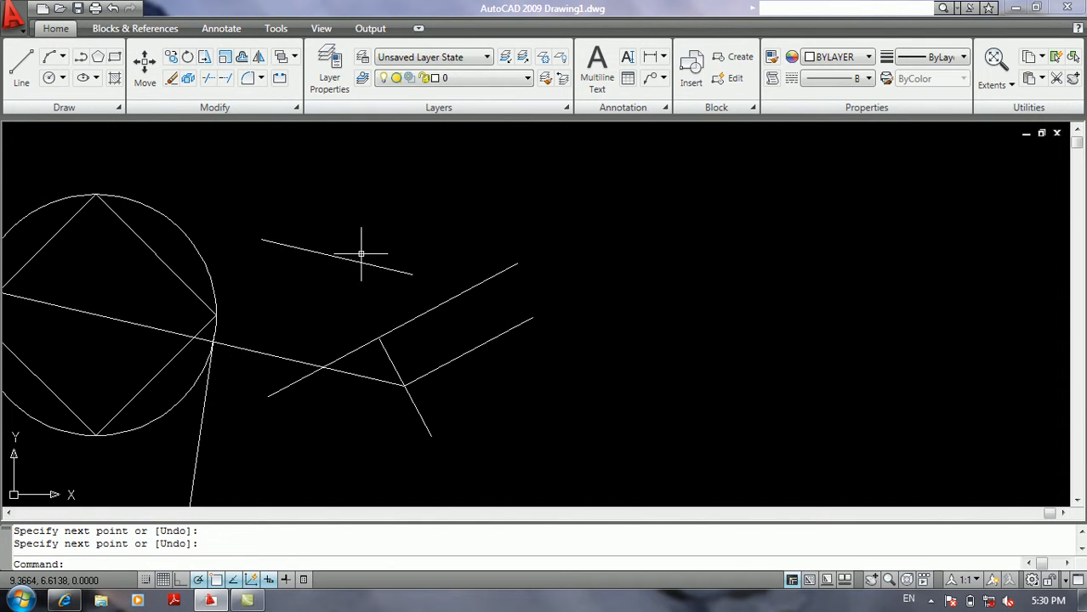
{"action": "middle_click_drag", "start_coordinate": [360, 255], "coordinate": [456, 272]}
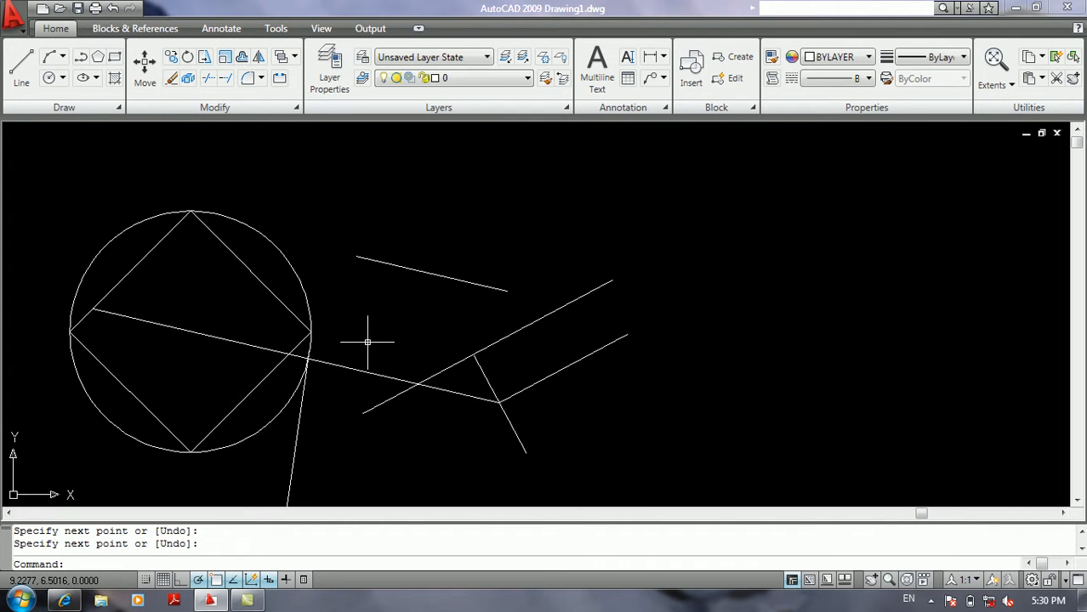
{"action": "type", "text": "l"}
{"action": "key", "text": "Return"}
{"action": "left_click", "coordinate": [611, 206]}
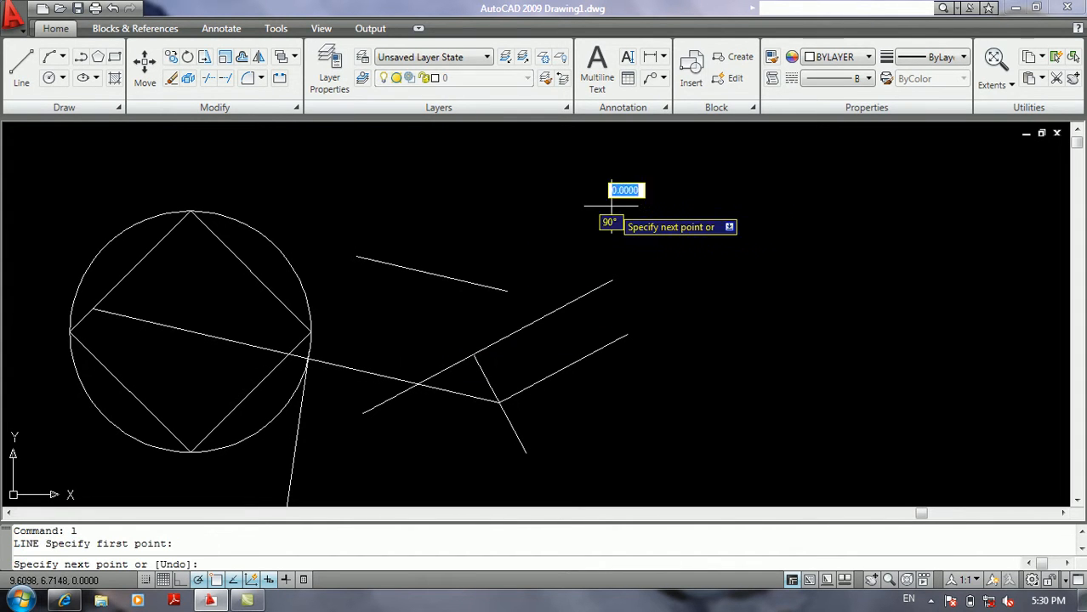
{"action": "left_click", "coordinate": [453, 280]}
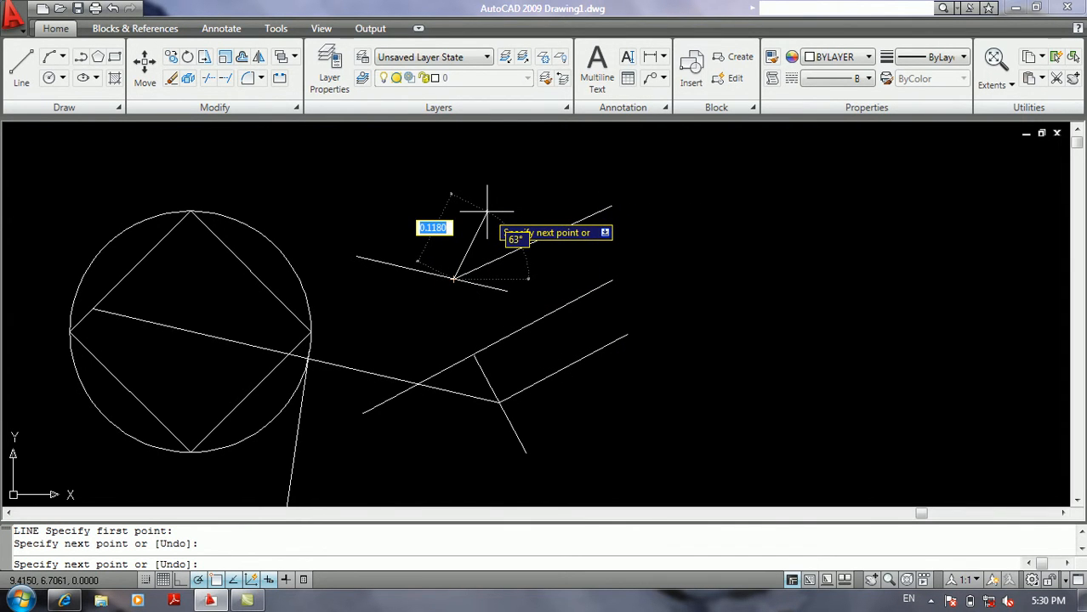
{"action": "key", "text": "ctrl+z"}
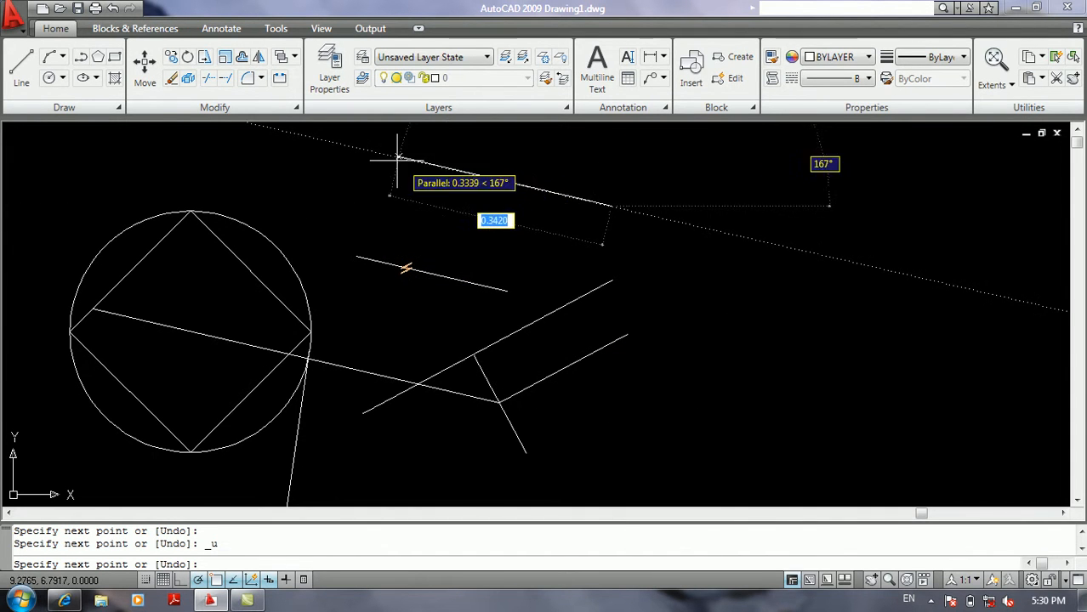
{"action": "left_click", "coordinate": [356, 148]}
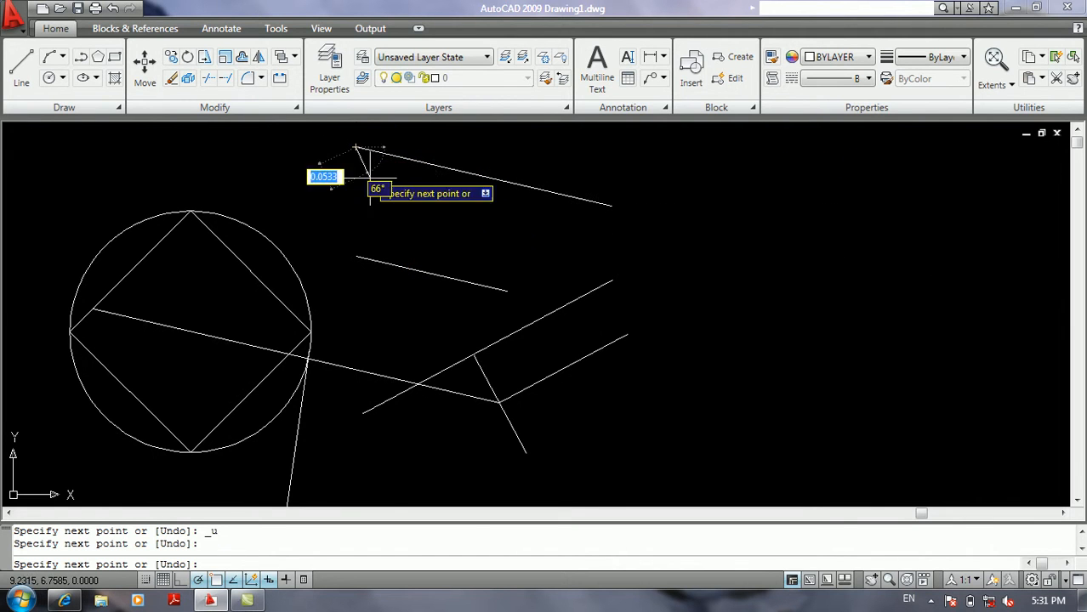
{"action": "key", "text": "Return"}
{"action": "scroll", "coordinate": [434, 244], "scroll_direction": "down", "scroll_amount": 4}
{"action": "middle_click_drag", "start_coordinate": [485, 242], "coordinate": [338, 297]}
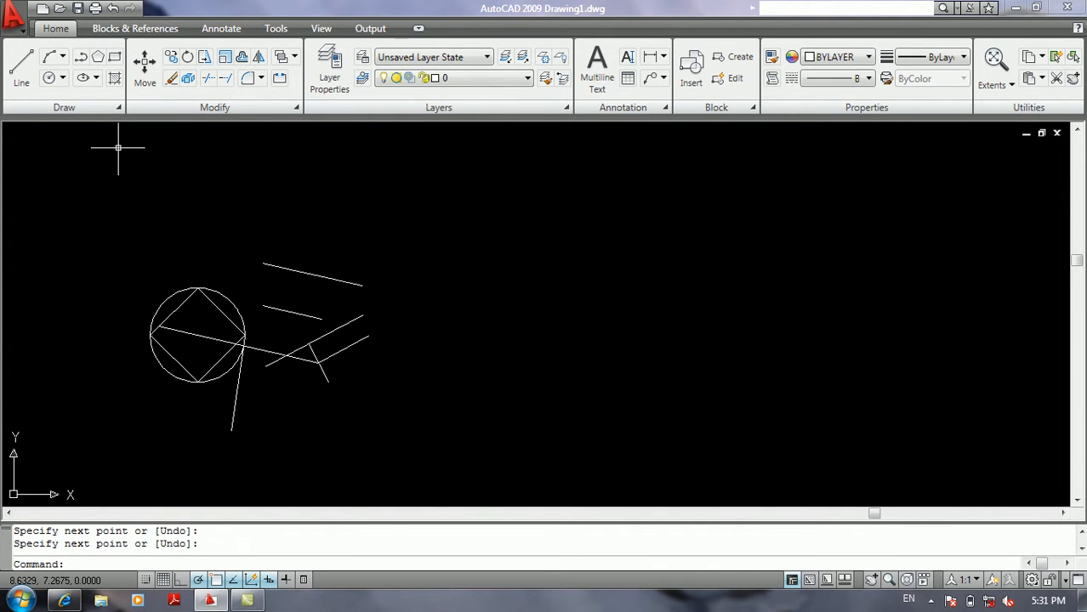
{"action": "scroll", "coordinate": [107, 175], "scroll_direction": "up", "scroll_amount": 5}
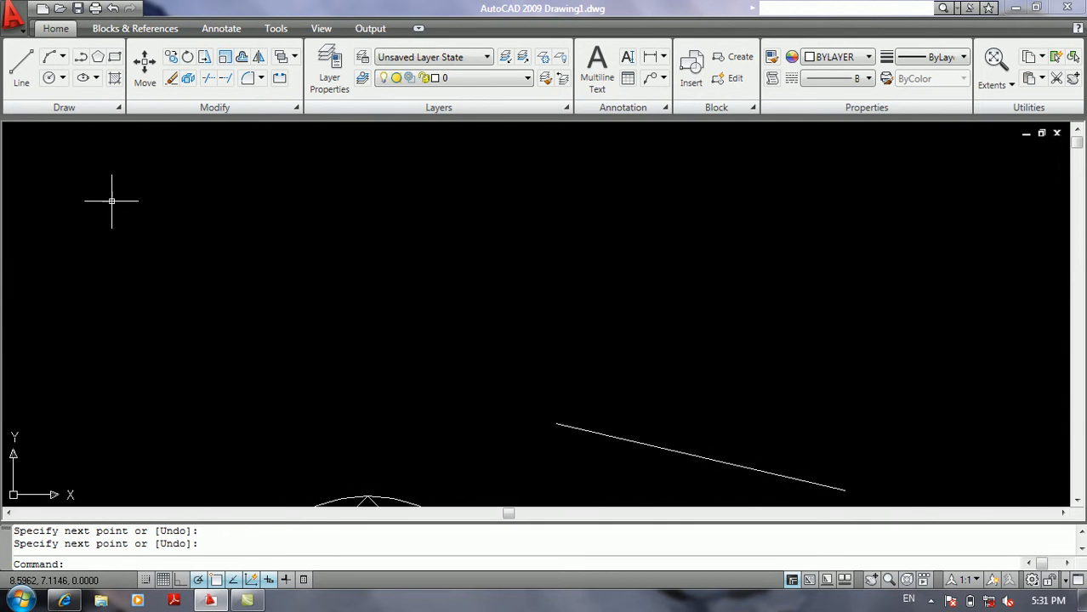
{"action": "scroll", "coordinate": [170, 192], "scroll_direction": "down", "scroll_amount": 4}
{"action": "mouse_move", "coordinate": [259, 273]}
{"action": "middle_mouse_down"}
{"action": "mouse_move", "coordinate": [190, 243]}
{"action": "mouse_move", "coordinate": [102, 304]}
{"action": "middle_mouse_up"}
{"action": "scroll", "coordinate": [192, 243], "scroll_direction": "up", "scroll_amount": 2}
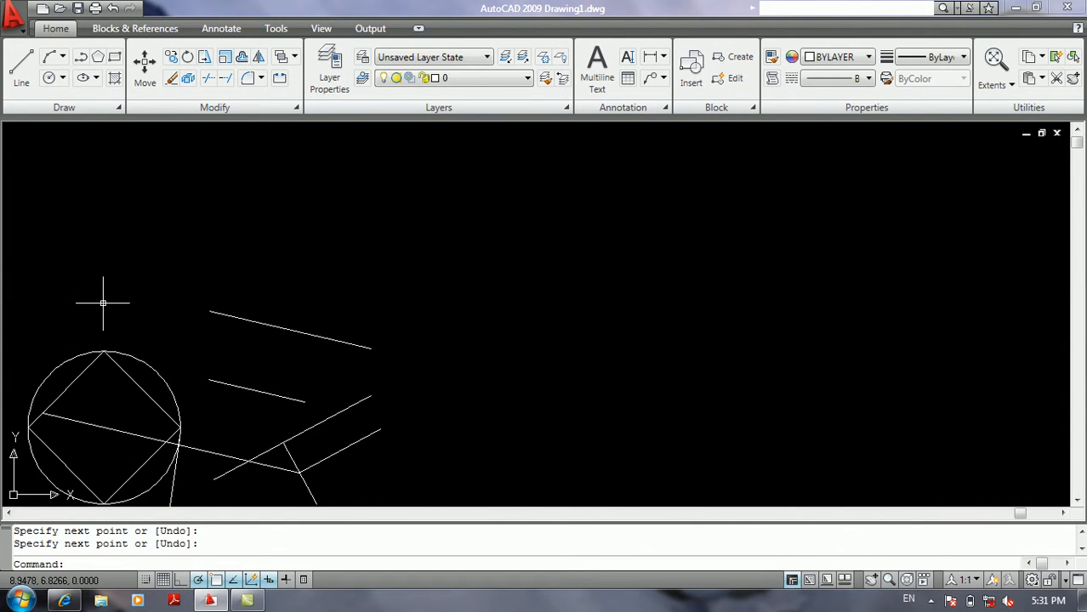
{"action": "type", "text": "l"}
{"action": "key", "text": "Return"}
{"action": "left_click", "coordinate": [372, 248]}
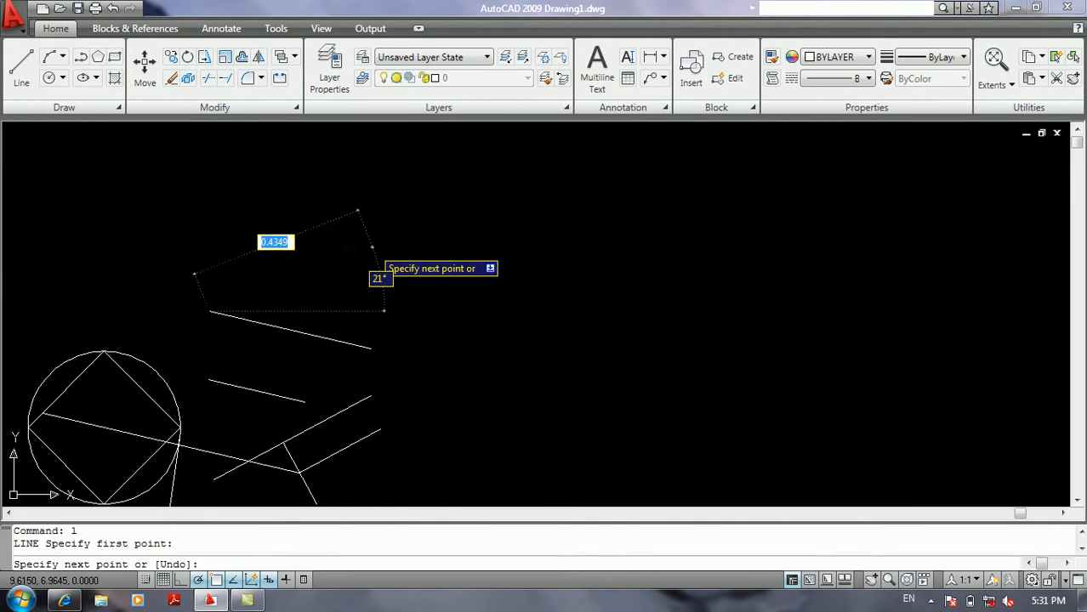
{"action": "key", "text": "Return"}
Draw a line about 1.99 units long above all the others, parallel to the uppermost existing line.
{"action": "type", "text": "l"}
{"action": "key", "text": "Return"}
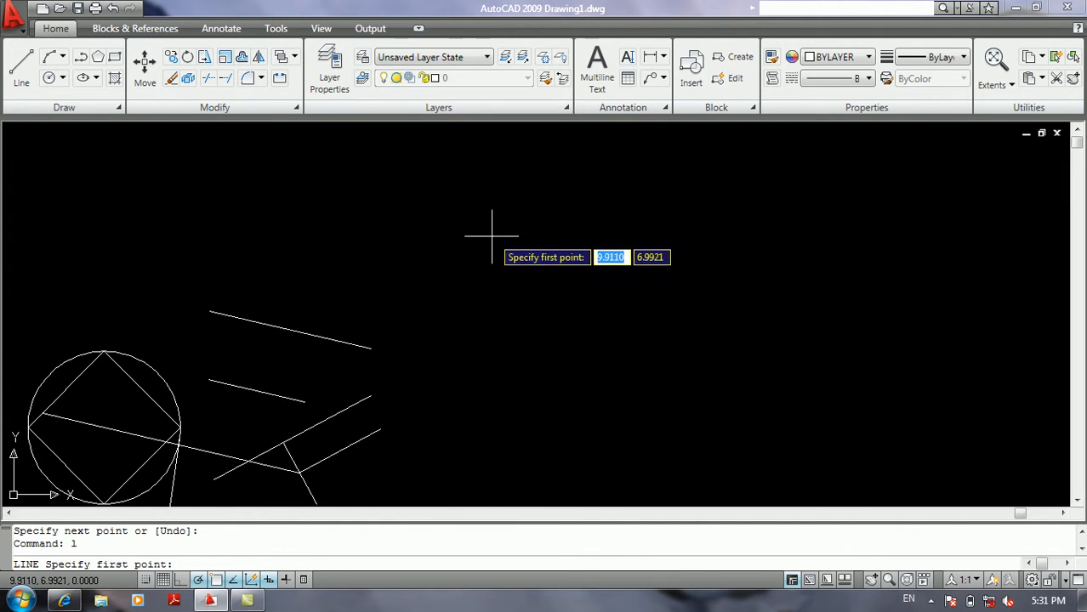
{"action": "left_click", "coordinate": [938, 328]}
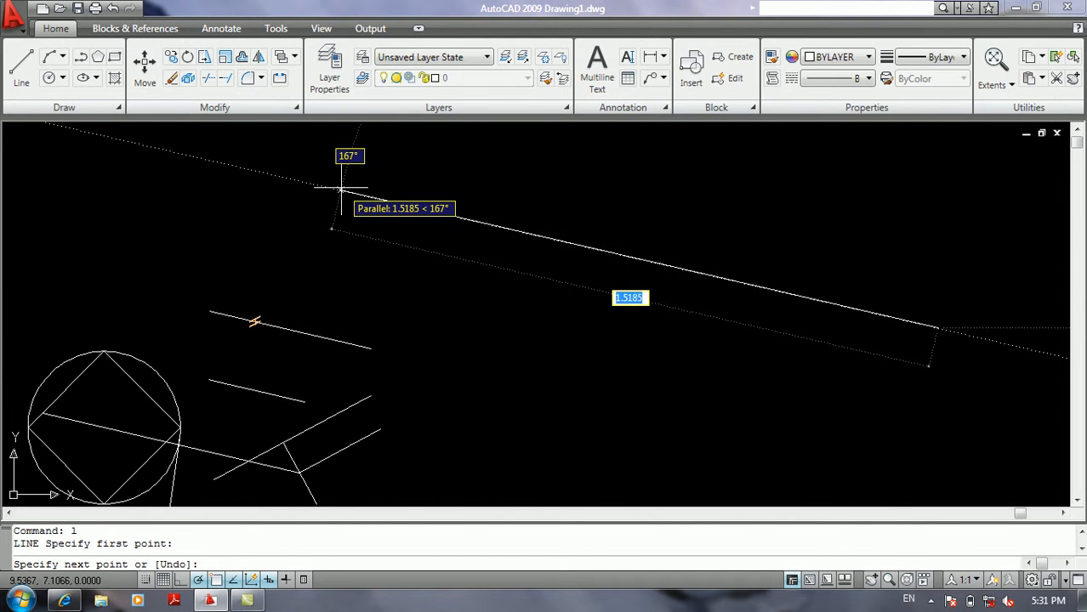
{"action": "left_click", "coordinate": [157, 147]}
{"action": "key", "text": "Return"}
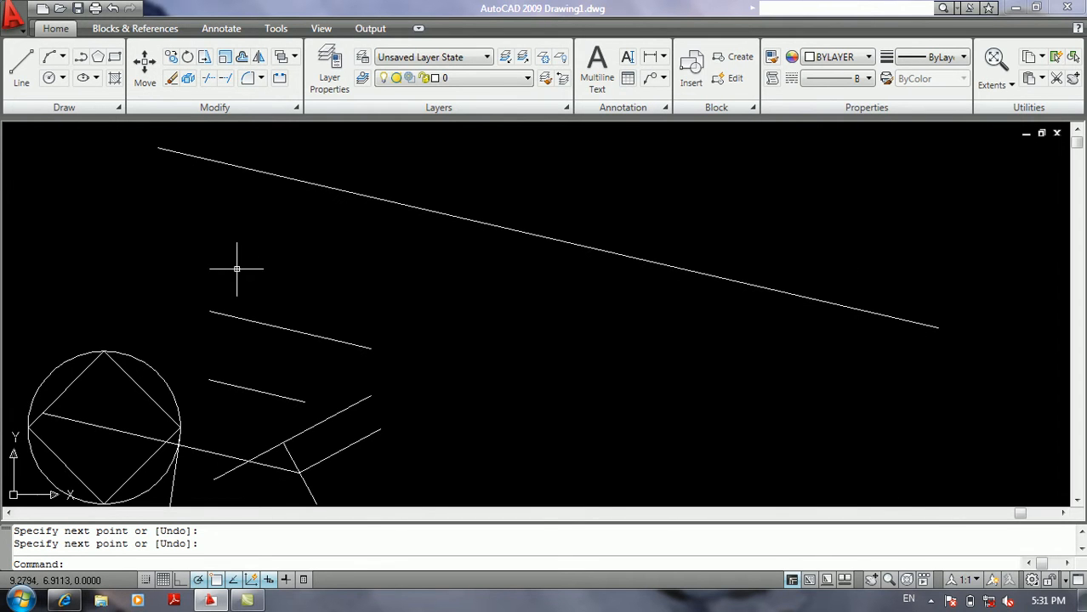
{"action": "scroll", "coordinate": [446, 299], "scroll_direction": "down", "scroll_amount": 8}
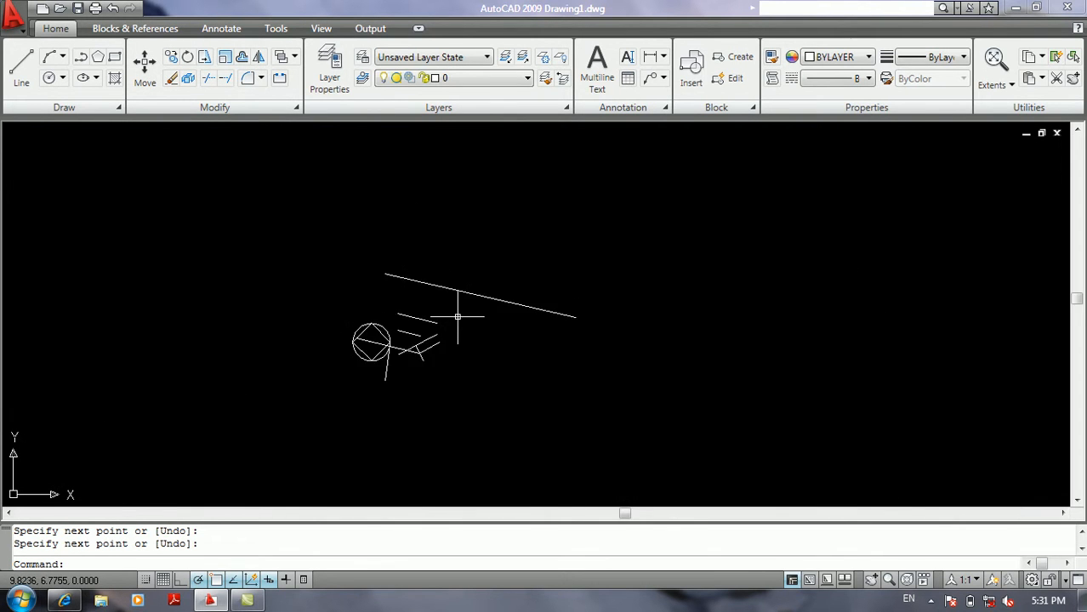
{"action": "middle_click_drag", "start_coordinate": [480, 319], "coordinate": [540, 316]}
{"action": "scroll", "coordinate": [557, 303], "scroll_direction": "up", "scroll_amount": 3}
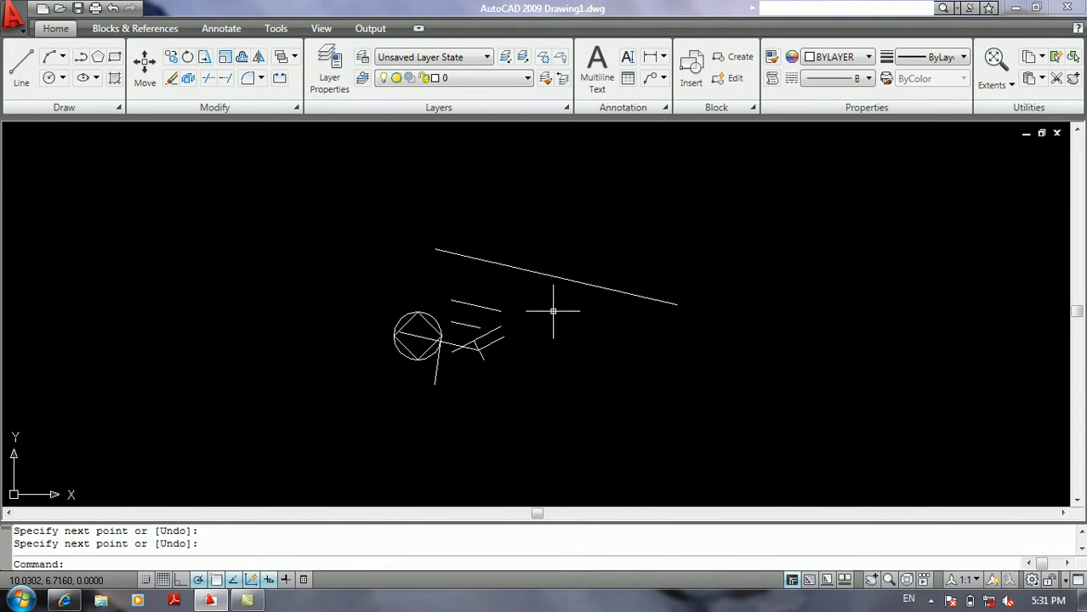
{"action": "scroll", "coordinate": [464, 306], "scroll_direction": "up", "scroll_amount": 3}
{"action": "middle_click_drag", "start_coordinate": [475, 309], "coordinate": [461, 311]}
{"action": "type", "text": "l"}
{"action": "key", "text": "Return"}
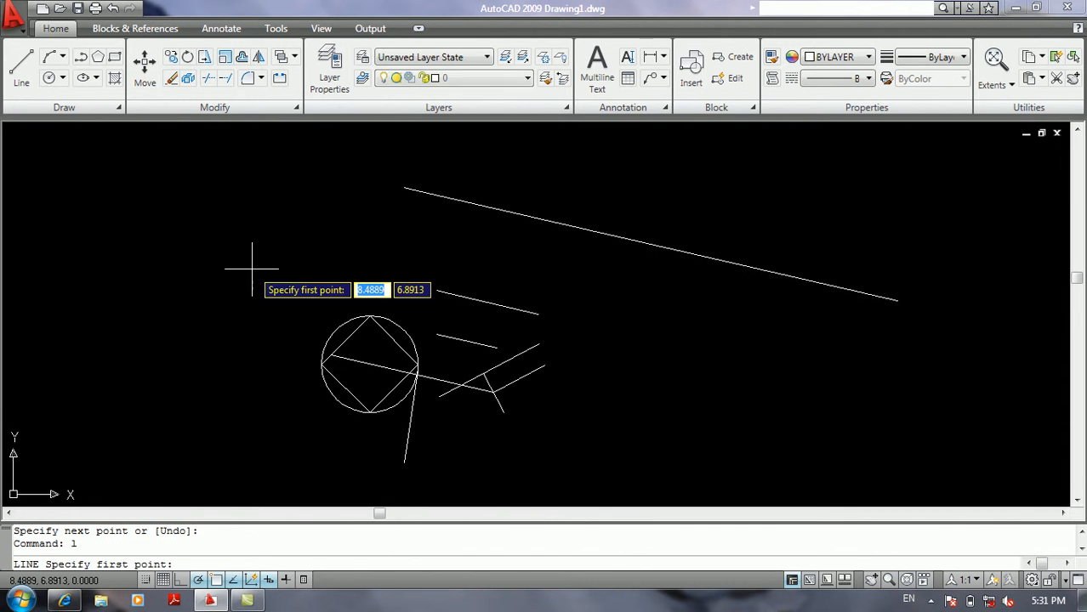
{"action": "left_click", "coordinate": [212, 285]}
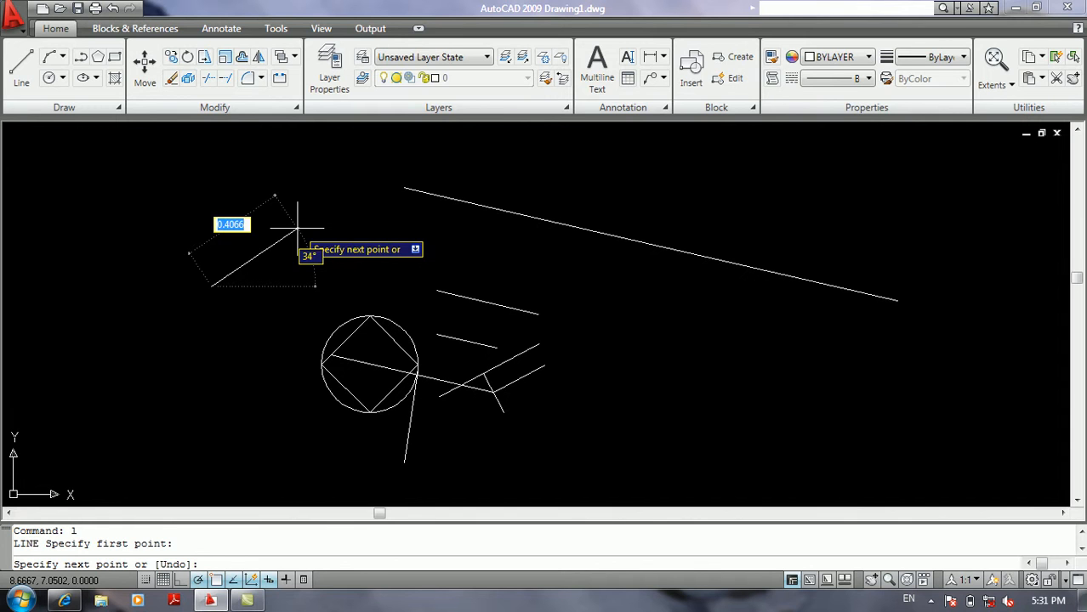
{"action": "key", "text": "Return"}
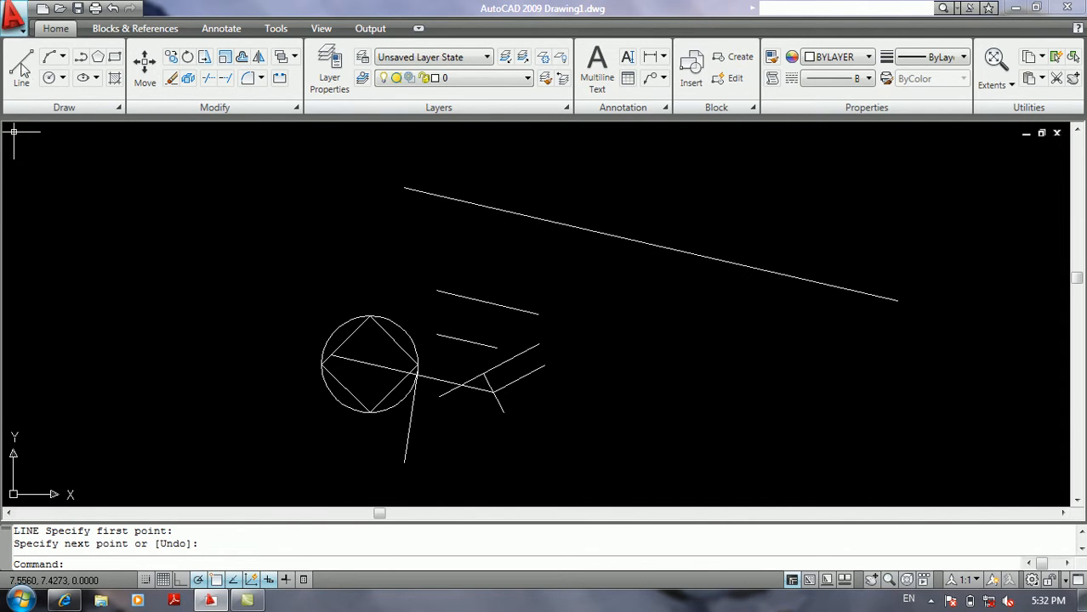
Open the drafting settings, look over the Dynamic Input options, and close them without changes.
{"action": "left_click", "coordinate": [15, 29]}
{"action": "mouse_move", "coordinate": [77, 155]}
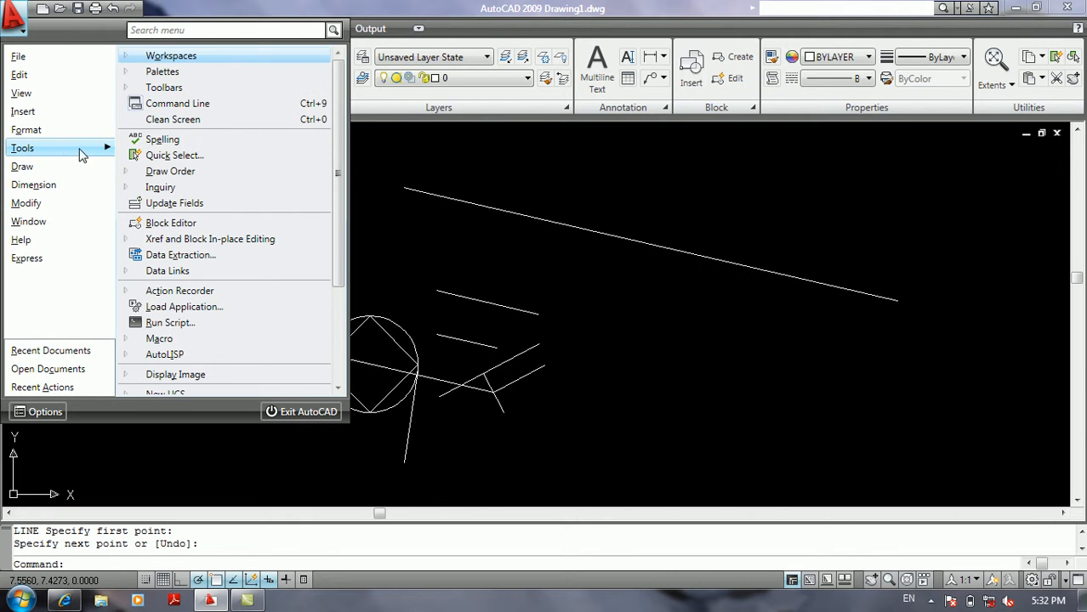
{"action": "scroll", "coordinate": [177, 357], "scroll_direction": "down", "scroll_amount": 3}
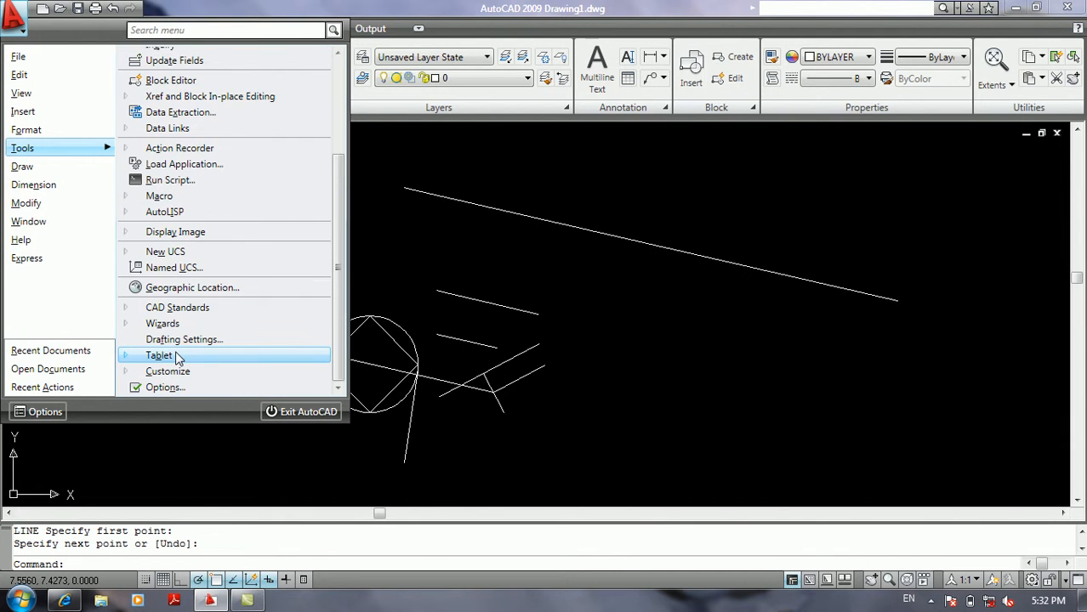
{"action": "left_click", "coordinate": [182, 339]}
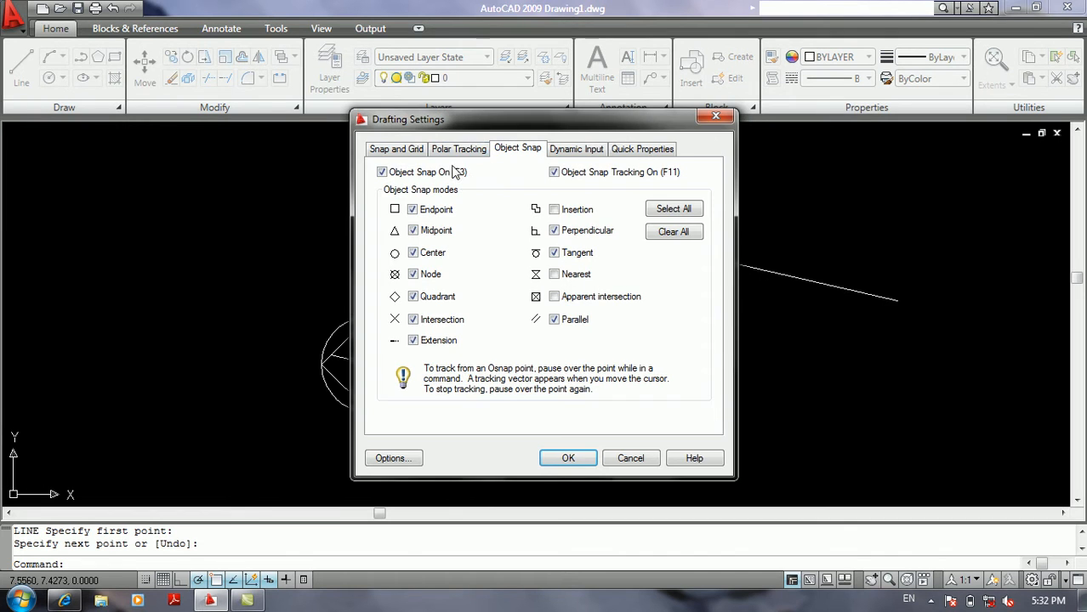
{"action": "left_click", "coordinate": [578, 150]}
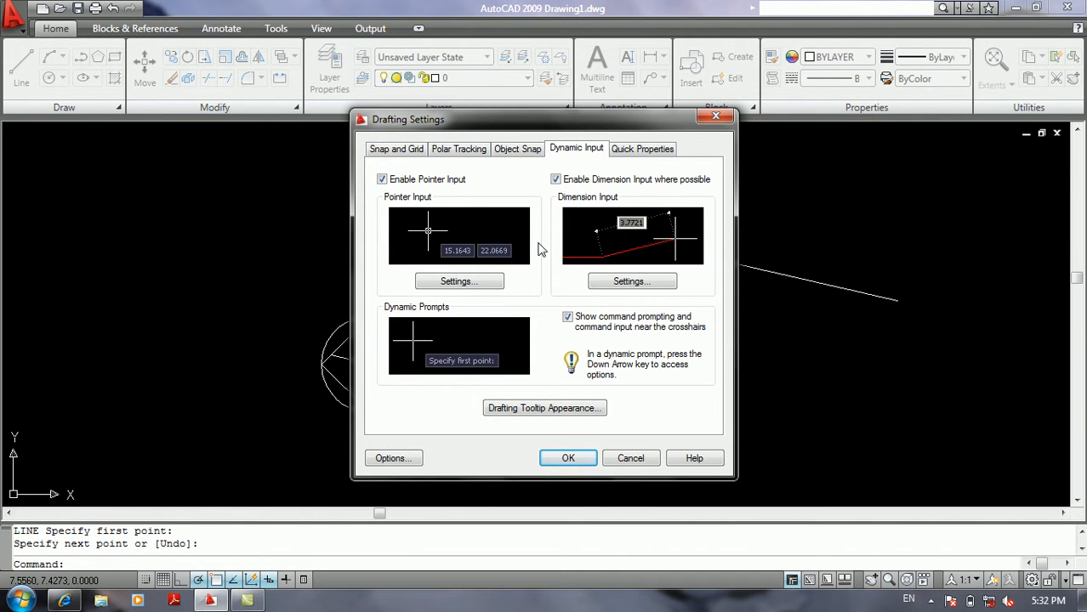
{"action": "left_click", "coordinate": [638, 463]}
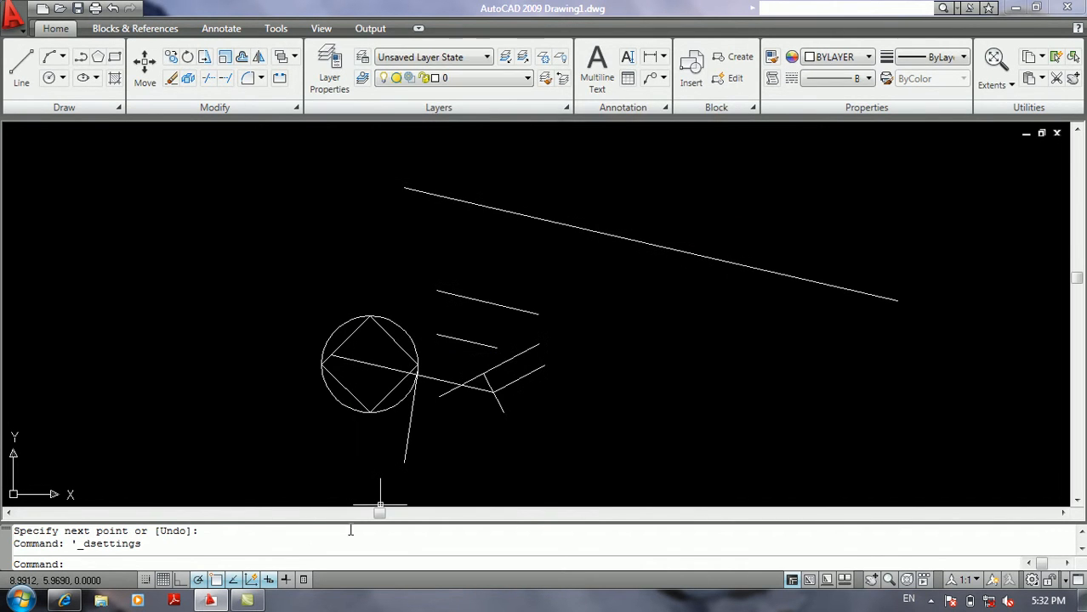
In the Dynamic Input settings, disable pointer input, dimension input where possible, and command prompting near the crosshairs.
{"action": "right_click", "coordinate": [268, 580]}
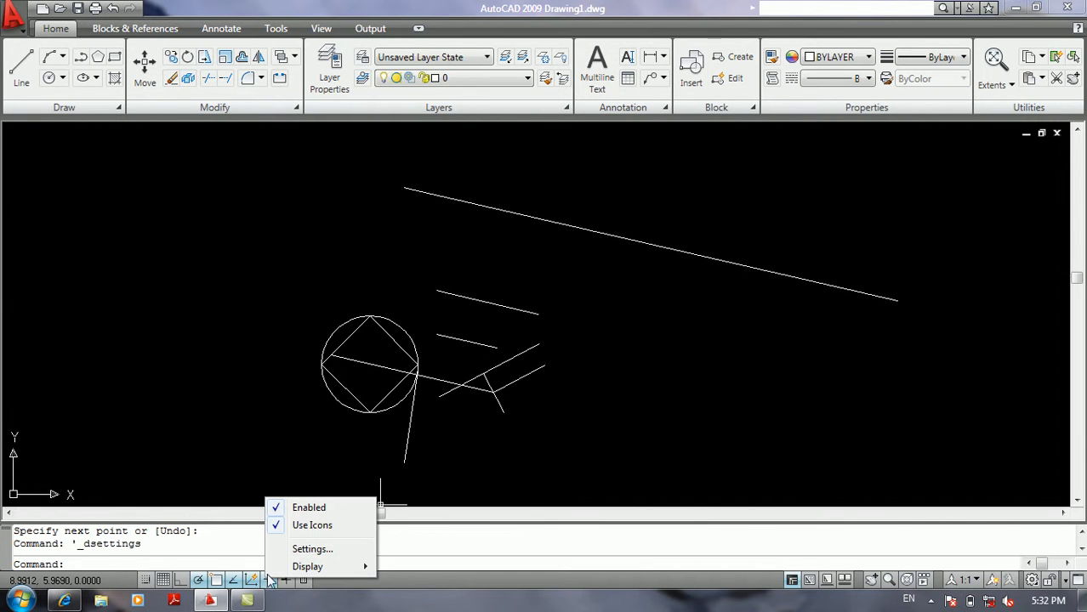
{"action": "left_click", "coordinate": [294, 550]}
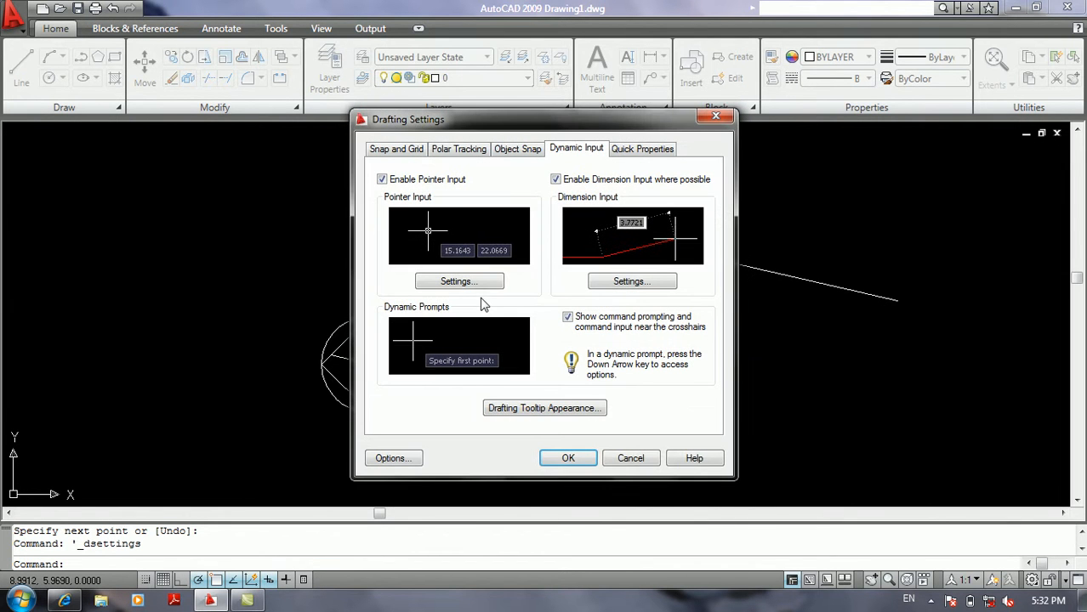
{"action": "left_click", "coordinate": [382, 179]}
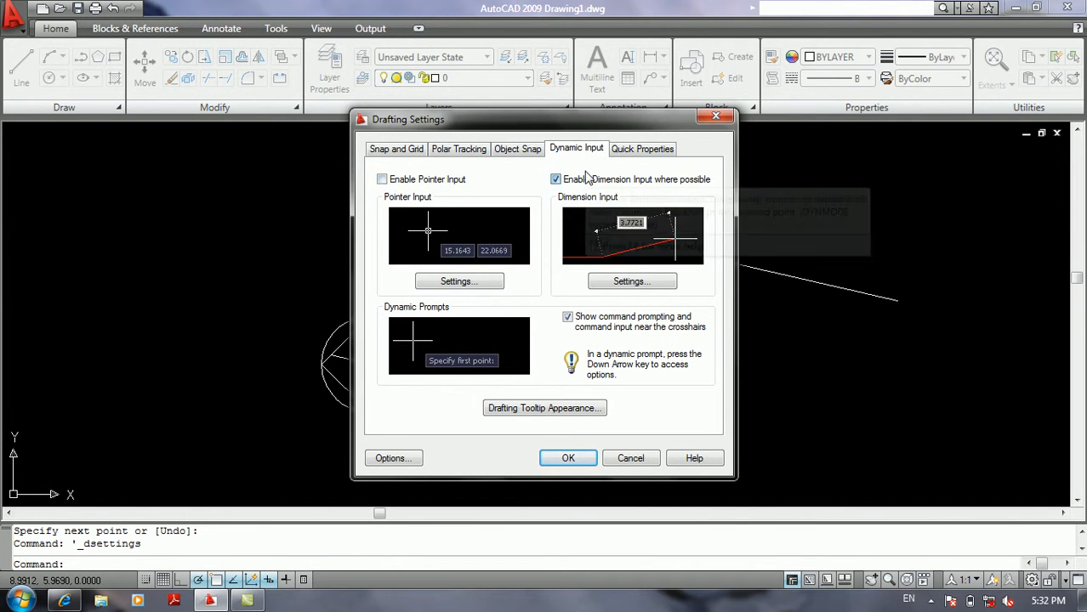
{"action": "left_click", "coordinate": [567, 316]}
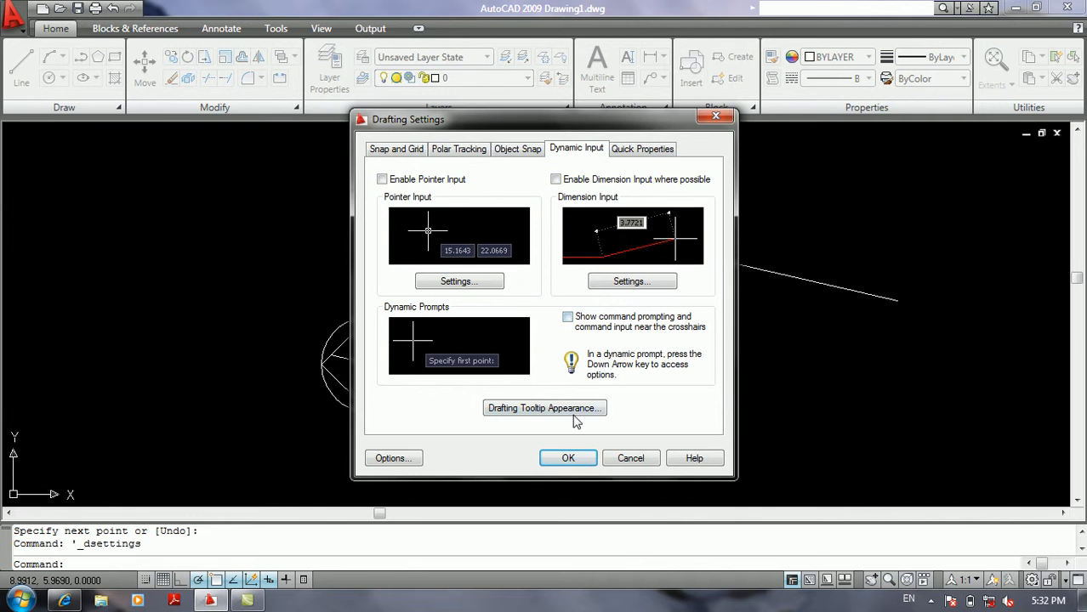
{"action": "left_click", "coordinate": [568, 459]}
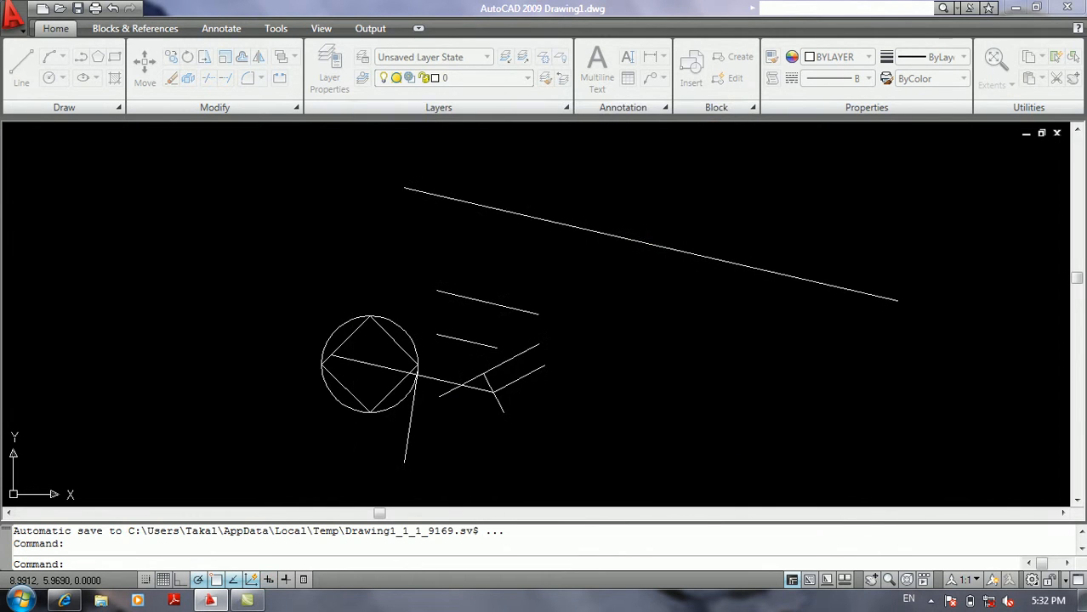
Draw two connected line segments forming a peak to the upper left of the circle.
{"action": "type", "text": "l"}
{"action": "key", "text": "Return"}
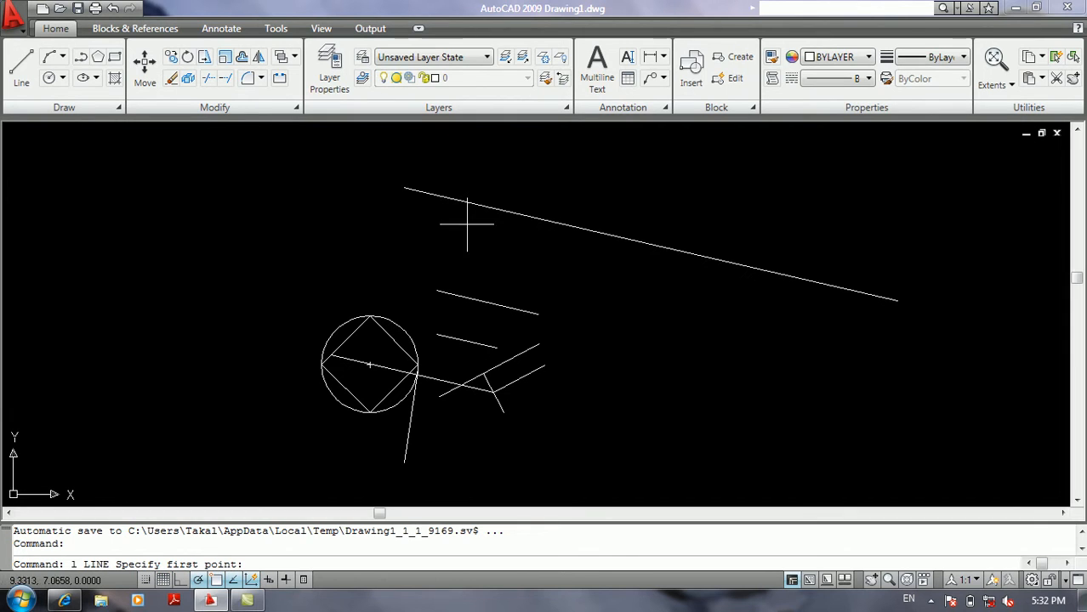
{"action": "left_click", "coordinate": [179, 276]}
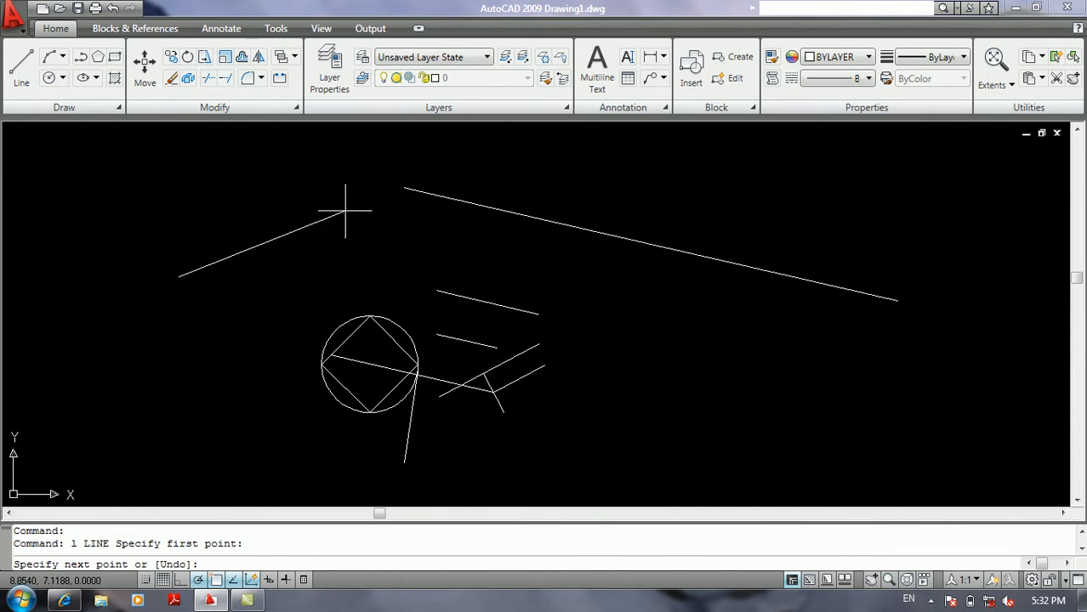
{"action": "left_click", "coordinate": [232, 242]}
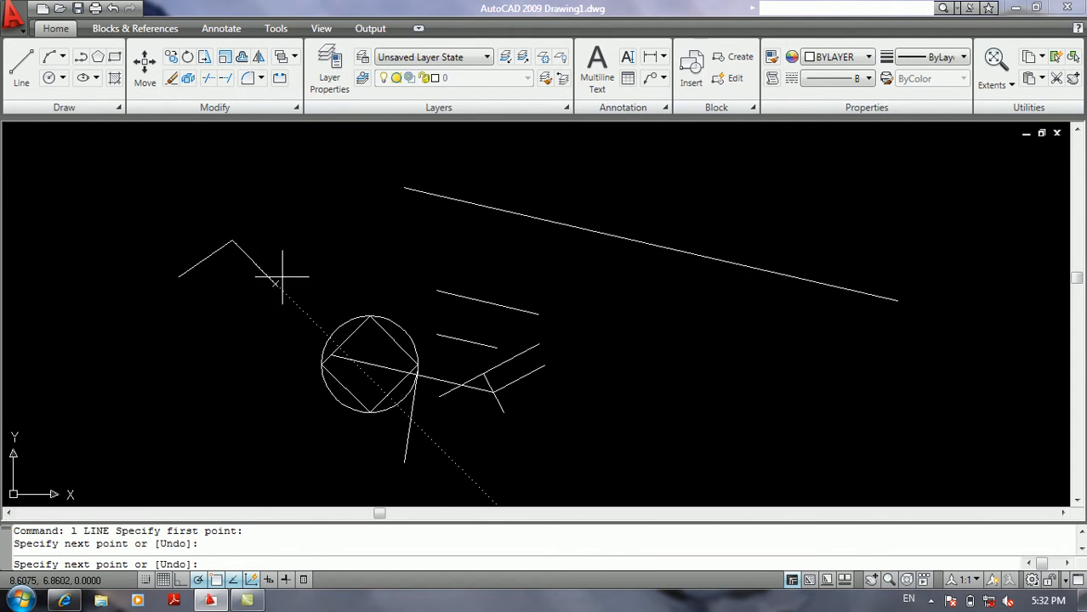
{"action": "left_click", "coordinate": [249, 289]}
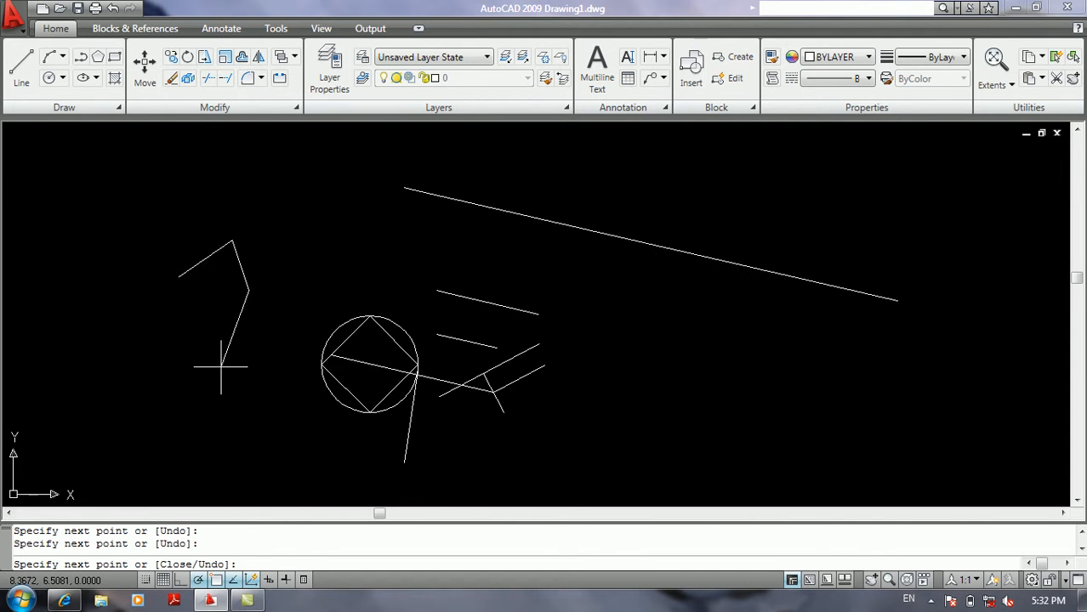
{"action": "key", "text": "Return"}
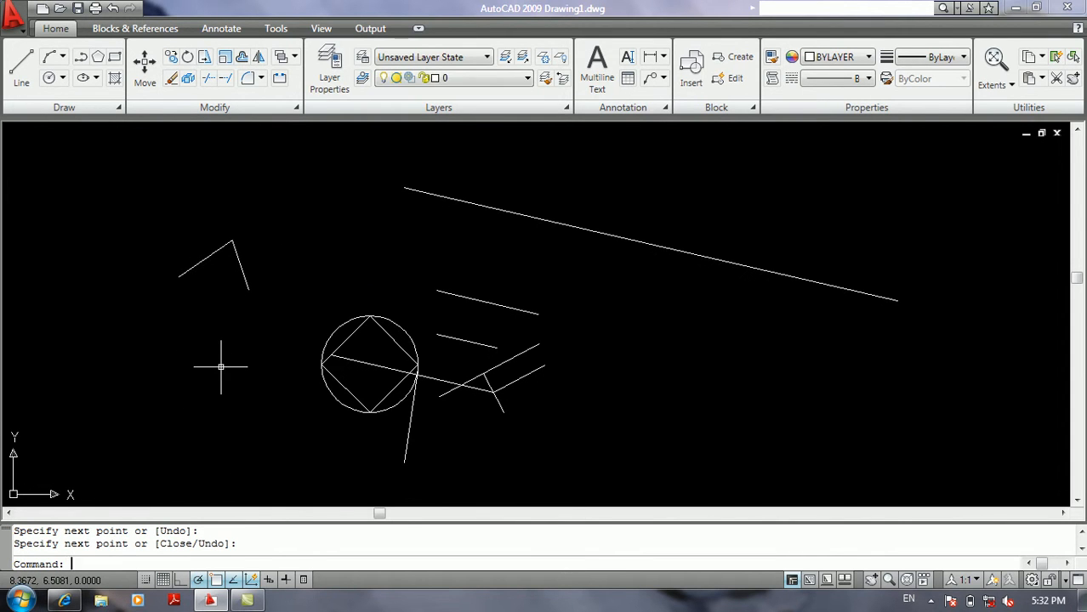
Enable only pointer input in the Dynamic Input settings and apply the change.
{"action": "right_click", "coordinate": [268, 579]}
{"action": "left_click", "coordinate": [308, 554]}
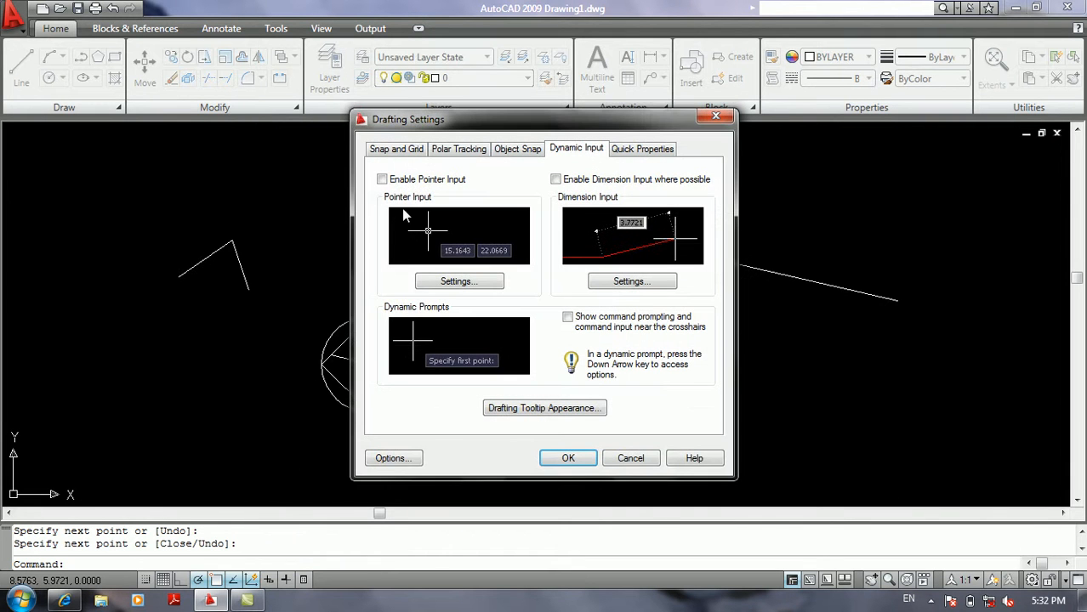
{"action": "left_click", "coordinate": [394, 185]}
{"action": "left_click", "coordinate": [568, 459]}
Draw a long rising line from left of the uppermost parallel line, followed by a short descending segment from its upper end.
{"action": "type", "text": "l"}
{"action": "key", "text": "Return"}
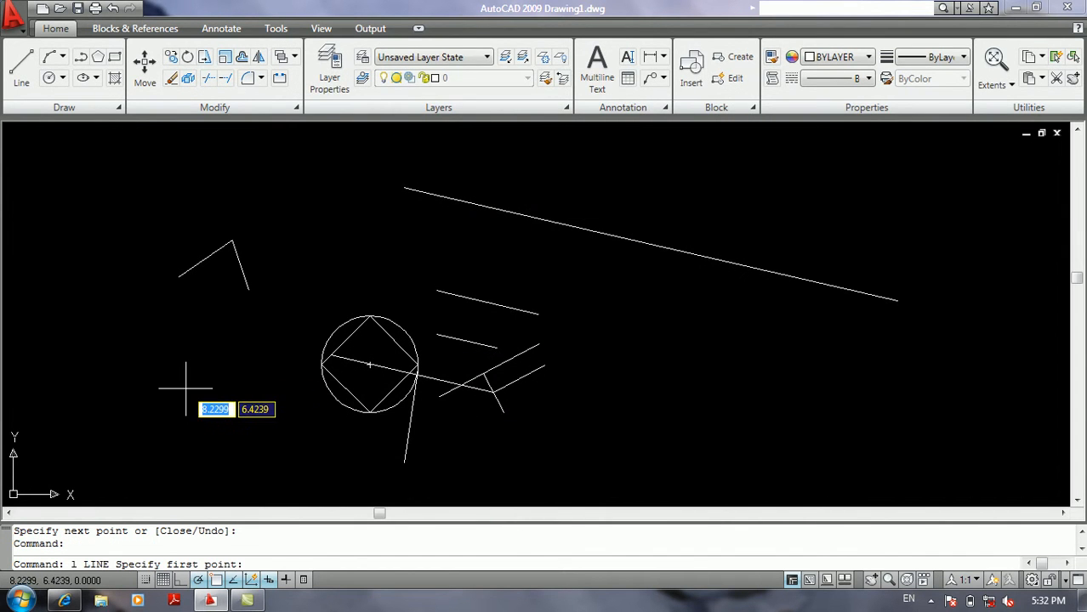
{"action": "left_click", "coordinate": [326, 213]}
{"action": "middle_click_drag", "start_coordinate": [435, 169], "coordinate": [426, 326]}
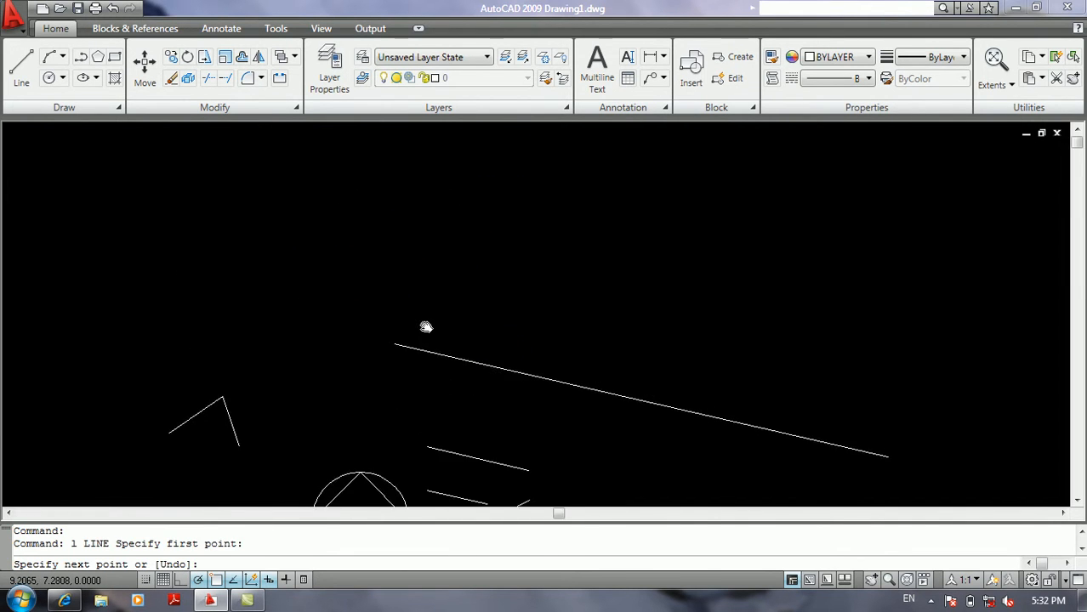
{"action": "left_click", "coordinate": [528, 207]}
{"action": "left_click", "coordinate": [563, 251]}
{"action": "key", "text": "Return"}
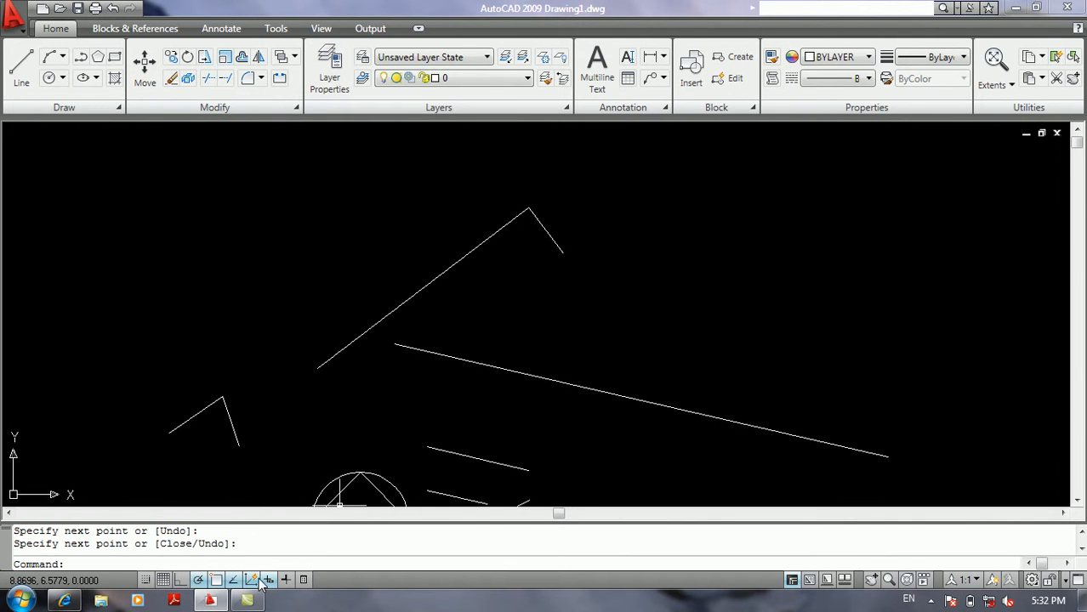
Set the pointer input coordinate tooltips to show "Always - even when not in command" and apply the settings.
{"action": "right_click", "coordinate": [266, 580]}
{"action": "left_click", "coordinate": [292, 552]}
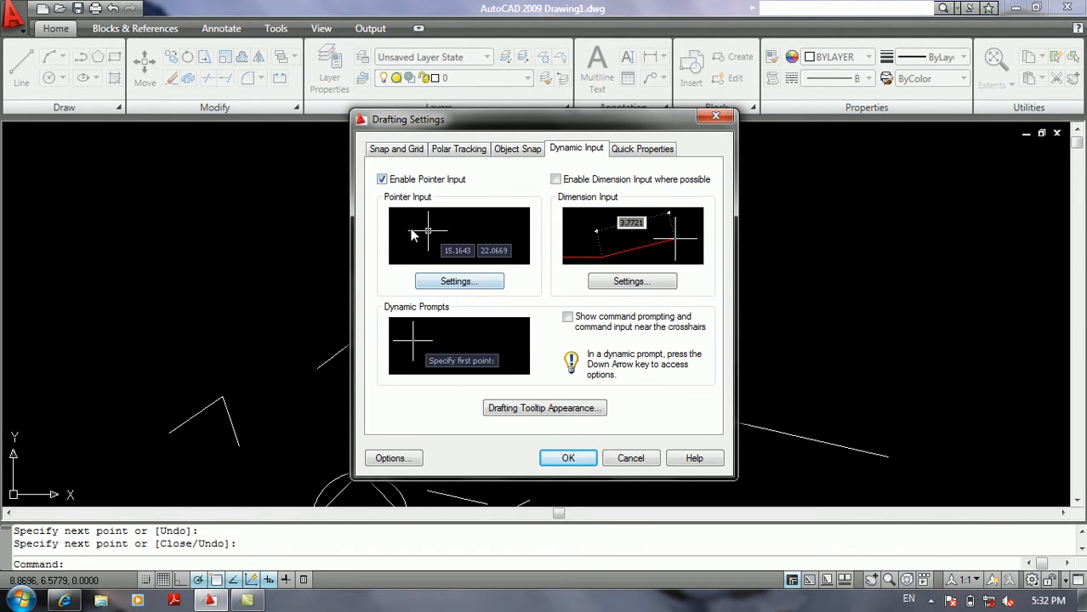
{"action": "left_click", "coordinate": [453, 285]}
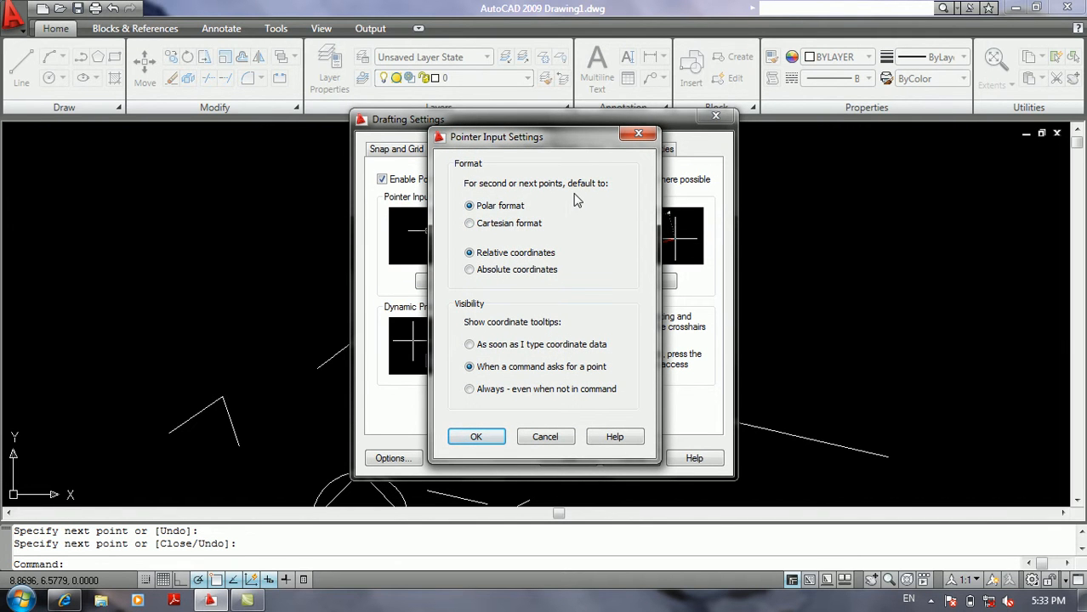
{"action": "left_click_drag", "start_coordinate": [527, 143], "coordinate": [704, 143]}
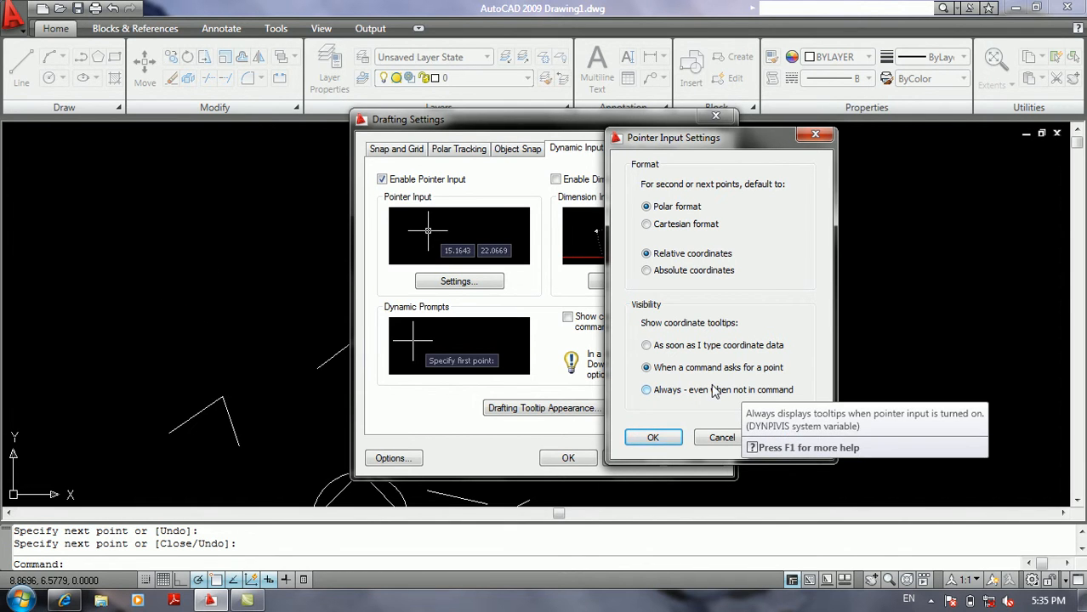
{"action": "left_click", "coordinate": [672, 390]}
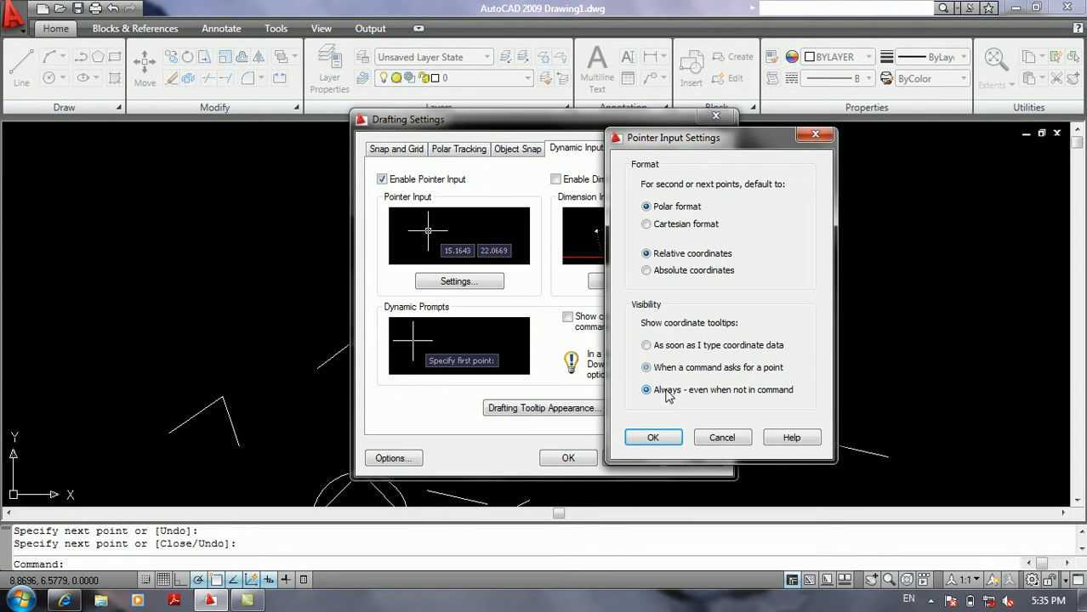
{"action": "left_click", "coordinate": [653, 437]}
{"action": "left_click", "coordinate": [568, 458]}
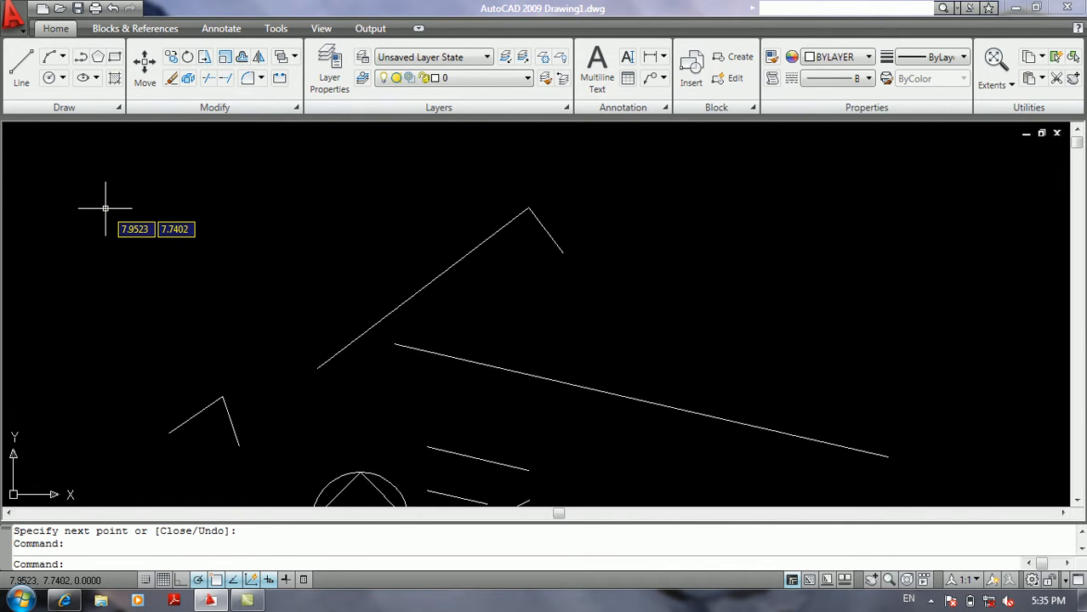
Set the pointer input coordinate tooltips to show "When a command asks for a point" and apply the settings.
{"action": "key", "text": "Return"}
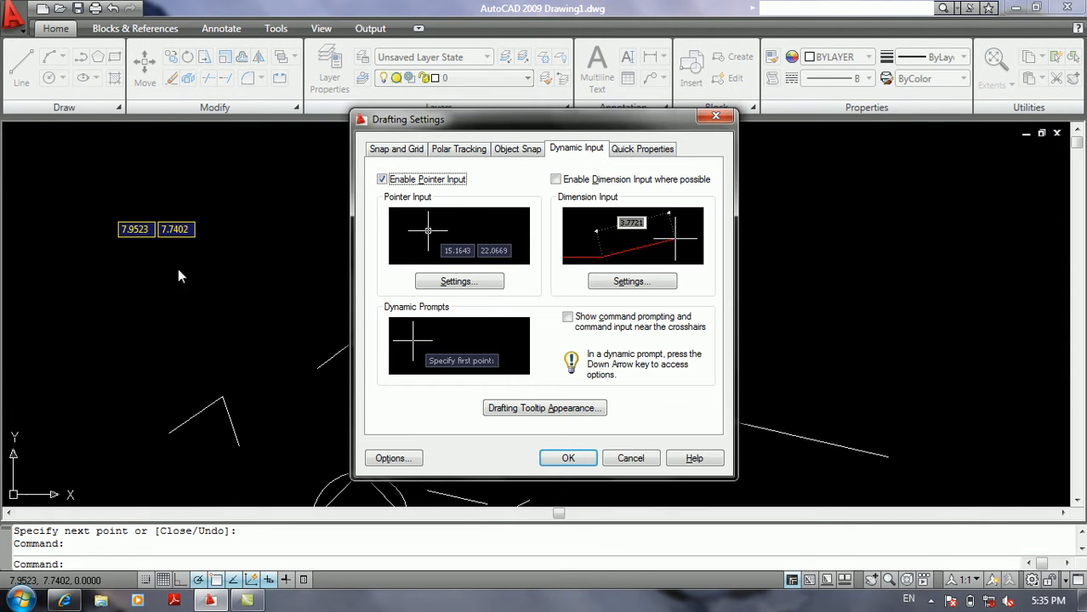
{"action": "left_click", "coordinate": [497, 281]}
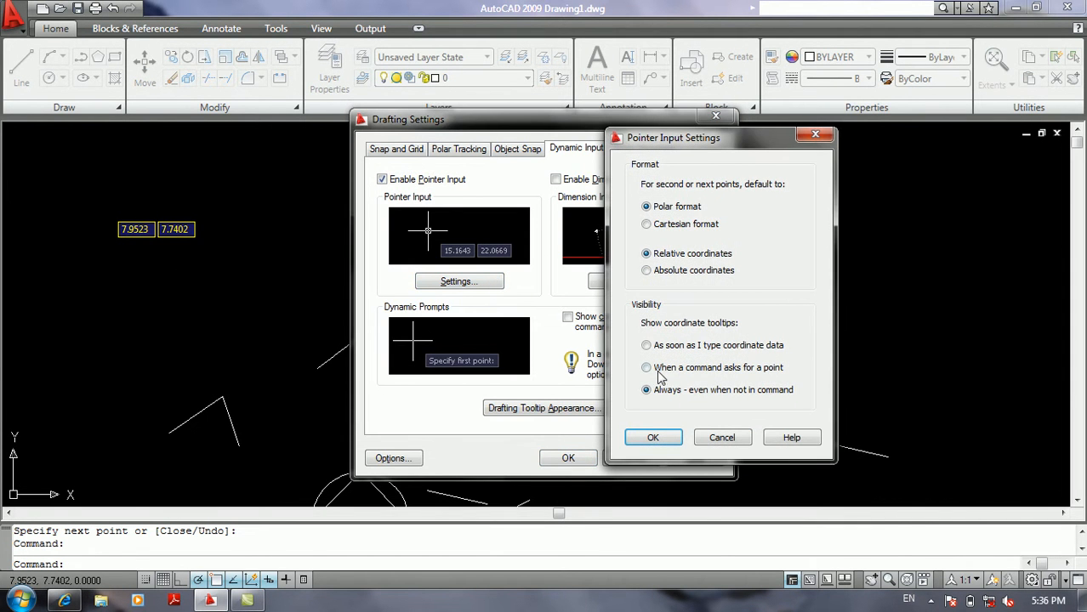
{"action": "left_click", "coordinate": [660, 369]}
{"action": "left_click", "coordinate": [660, 435]}
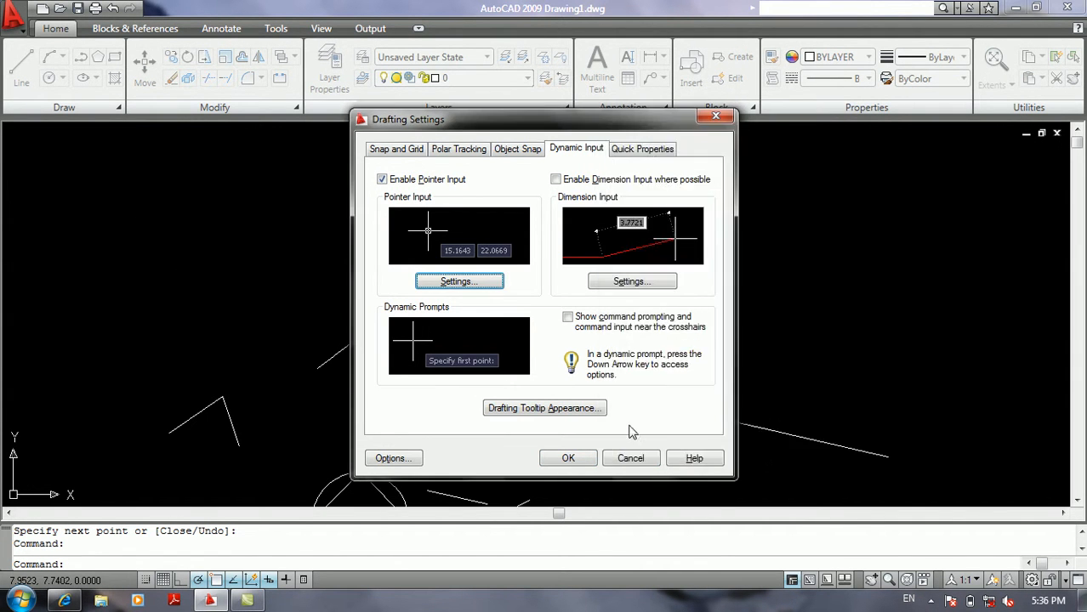
{"action": "left_click", "coordinate": [563, 458]}
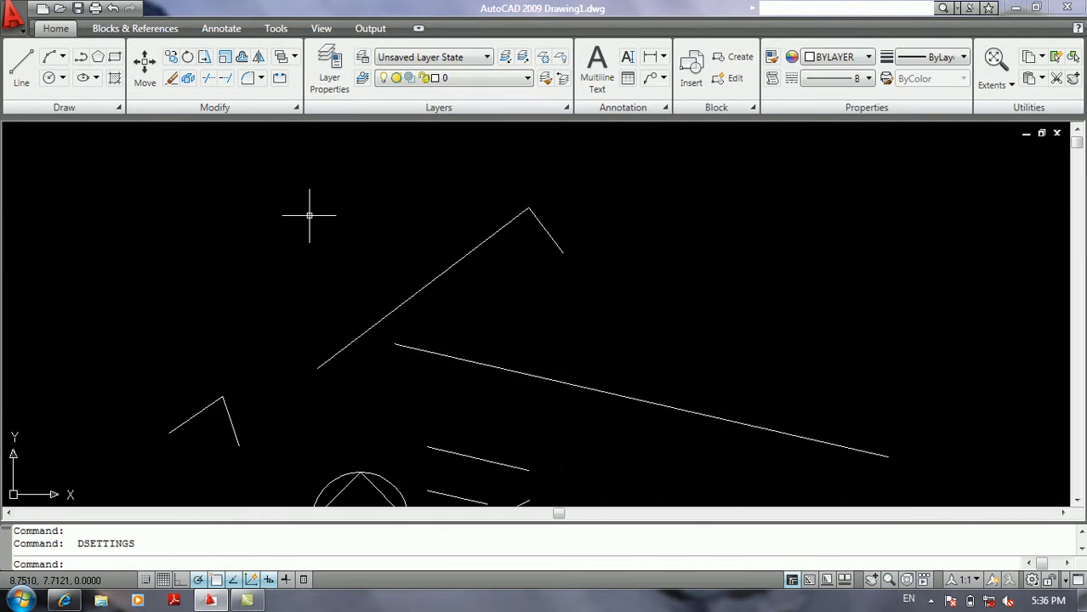
Check the coordinate tooltips by starting a line in the empty area left of the long rising line, ending it without a segment.
{"action": "type", "text": "l"}
{"action": "key", "text": "Return"}
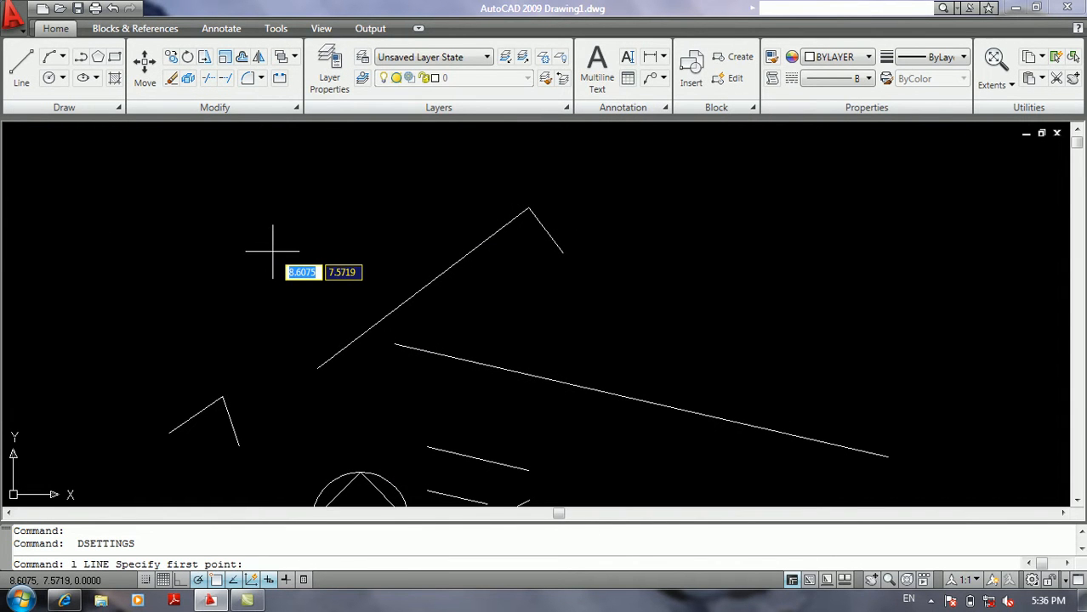
{"action": "left_click", "coordinate": [273, 252]}
{"action": "key", "text": "Return"}
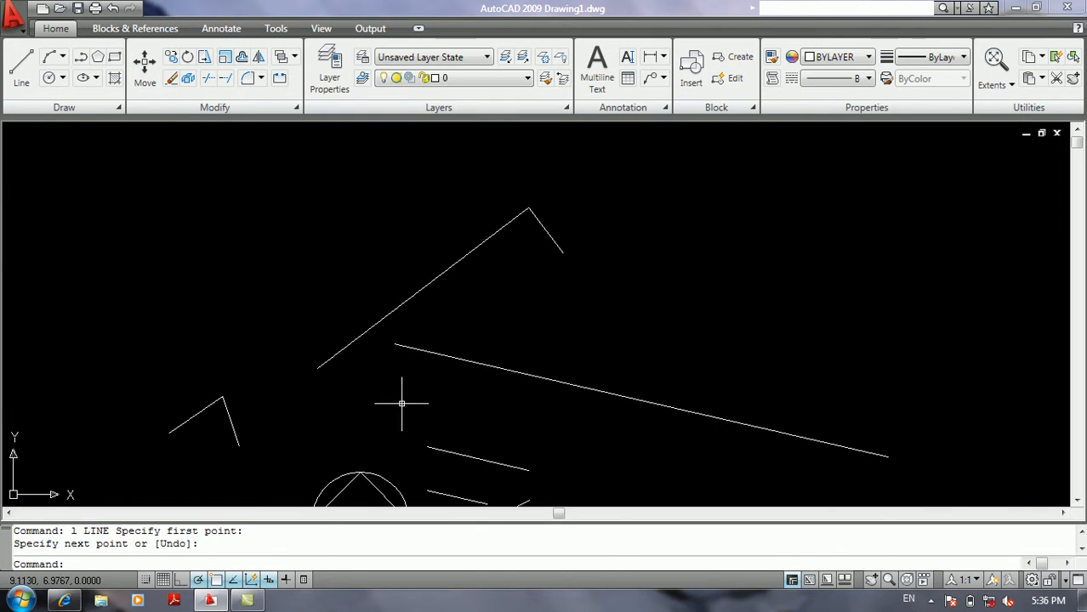
Examine the Dimension Input example in the Dynamic Input settings and close them with dimension input still off.
{"action": "right_click", "coordinate": [233, 583]}
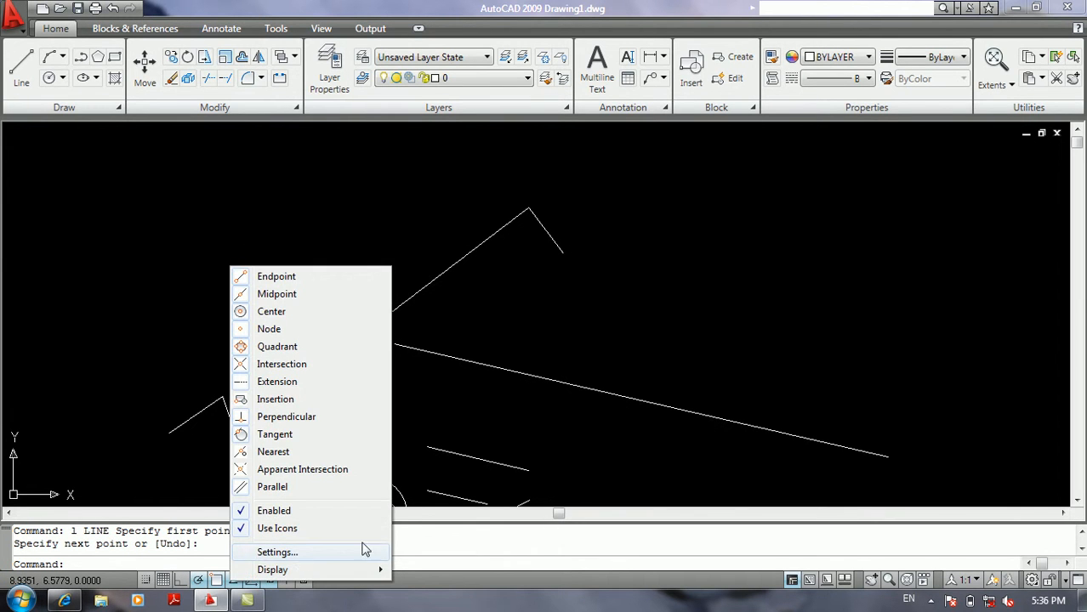
{"action": "left_click", "coordinate": [505, 457]}
{"action": "left_click", "coordinate": [446, 472]}
{"action": "right_click", "coordinate": [268, 580]}
{"action": "left_click", "coordinate": [313, 552]}
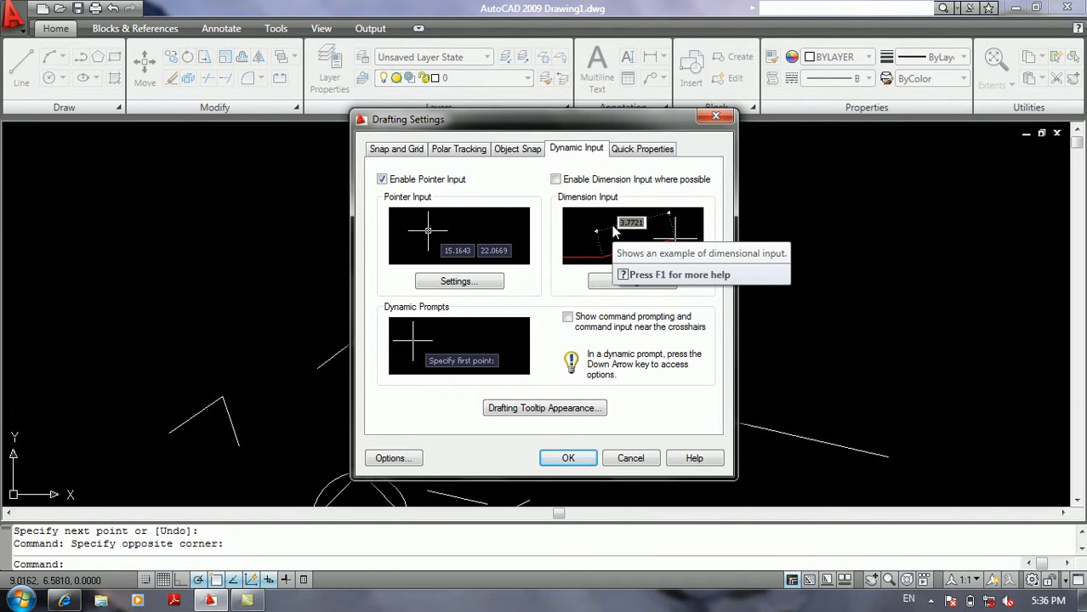
{"action": "left_click", "coordinate": [562, 457]}
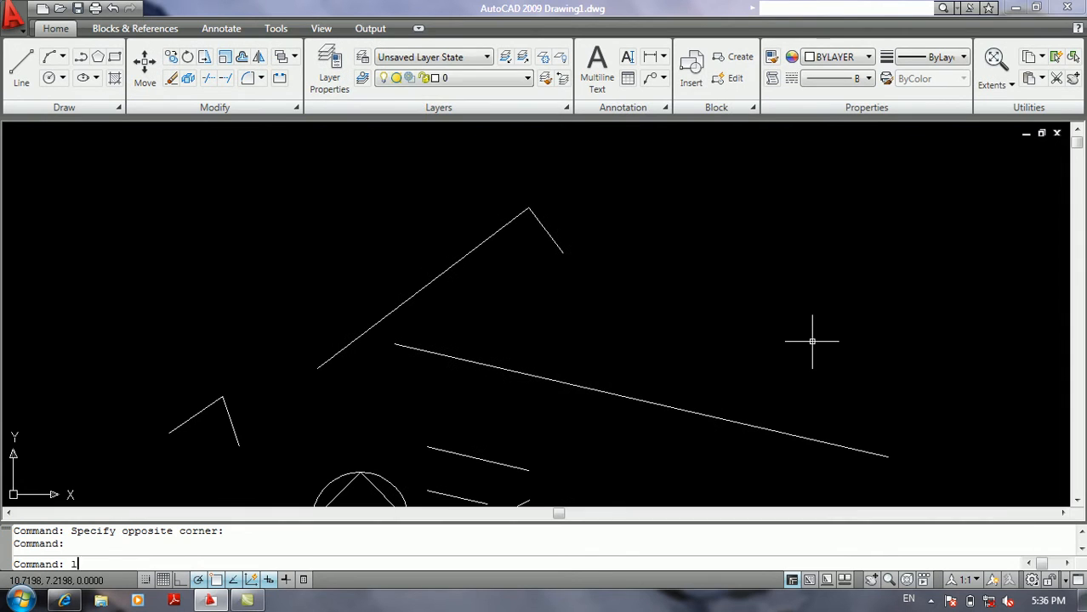
Check the distance and angle tooltips by starting a line above the long descending line, ending it without a segment.
{"action": "type", "text": "l"}
{"action": "key", "text": "Return"}
{"action": "left_click", "coordinate": [721, 331]}
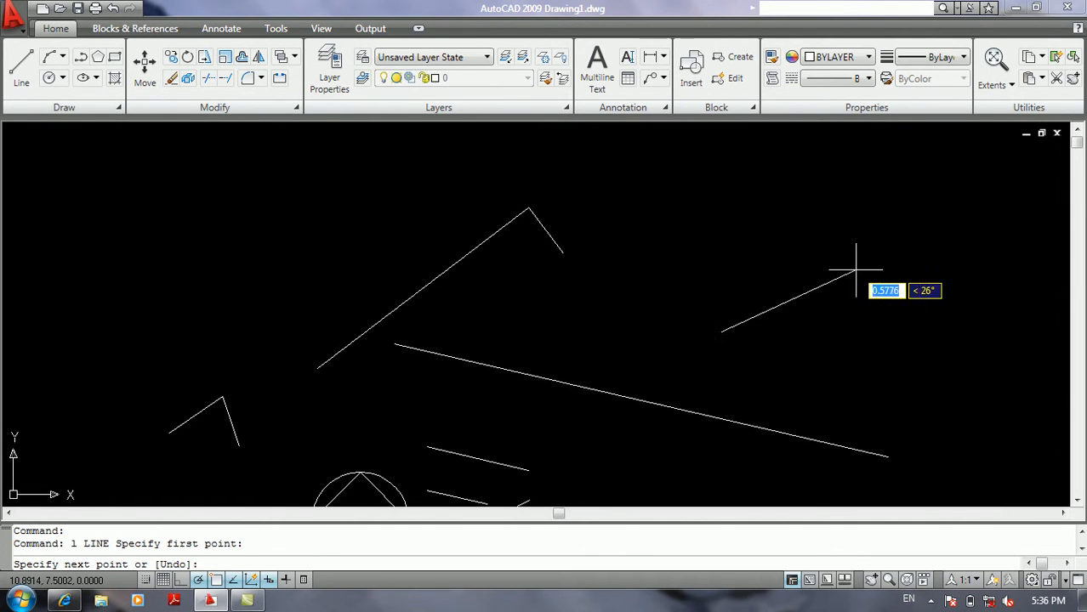
{"action": "key", "text": "Return"}
Turn on "Enable Dimension Input where possible" in the Dynamic Input drafting settings and apply the change.
{"action": "right_click", "coordinate": [268, 579]}
{"action": "left_click", "coordinate": [293, 550]}
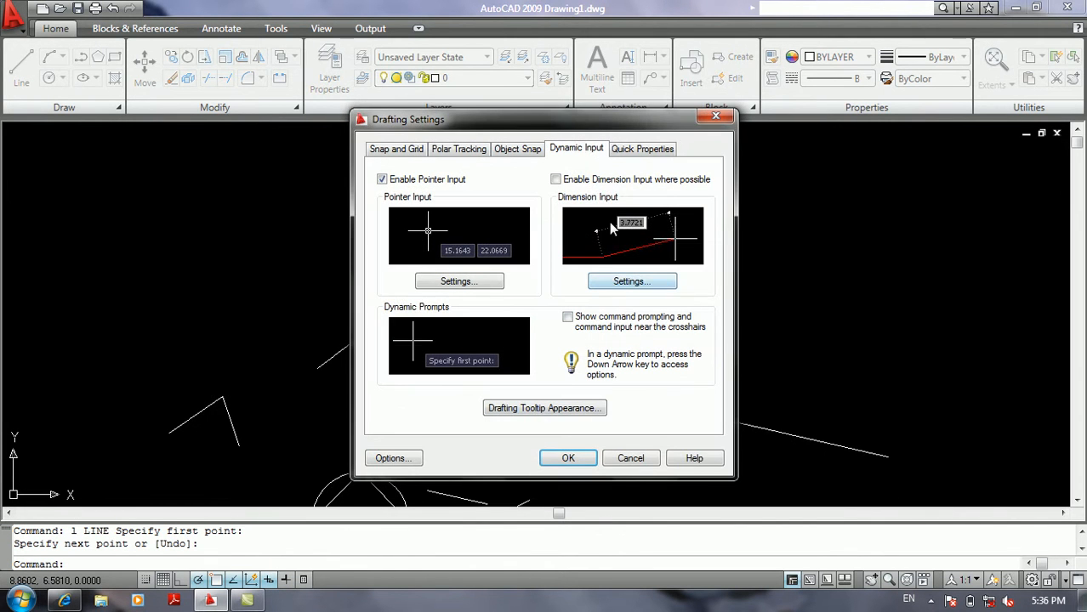
{"action": "left_click", "coordinate": [555, 180]}
{"action": "left_click", "coordinate": [558, 466]}
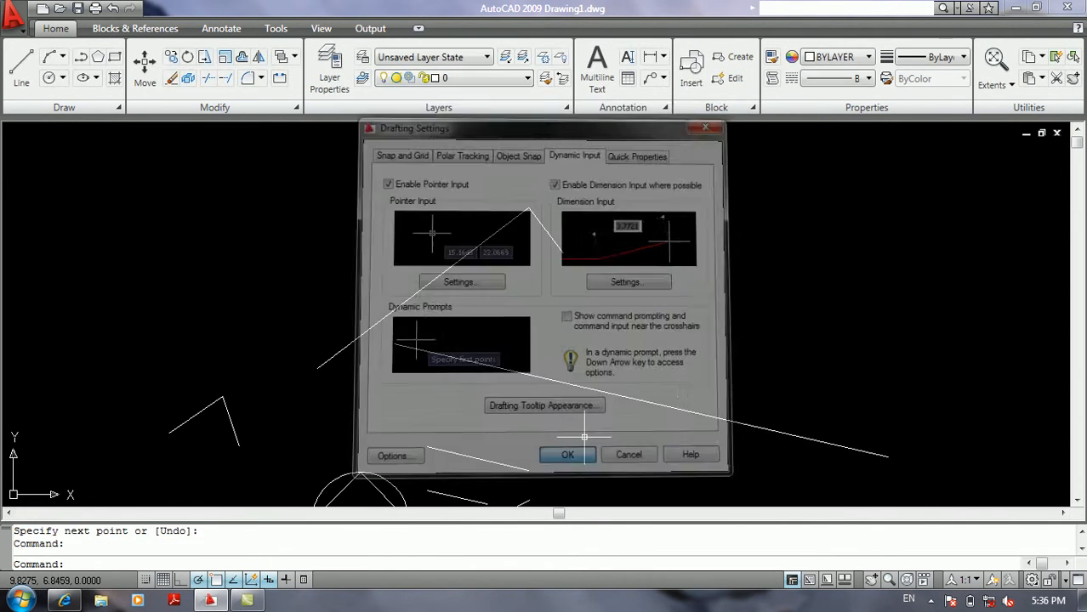
Draw a two-segment line forming a narrow sideways V above the long descending line's right half.
{"action": "type", "text": "l"}
{"action": "key", "text": "Return"}
{"action": "left_click", "coordinate": [705, 324]}
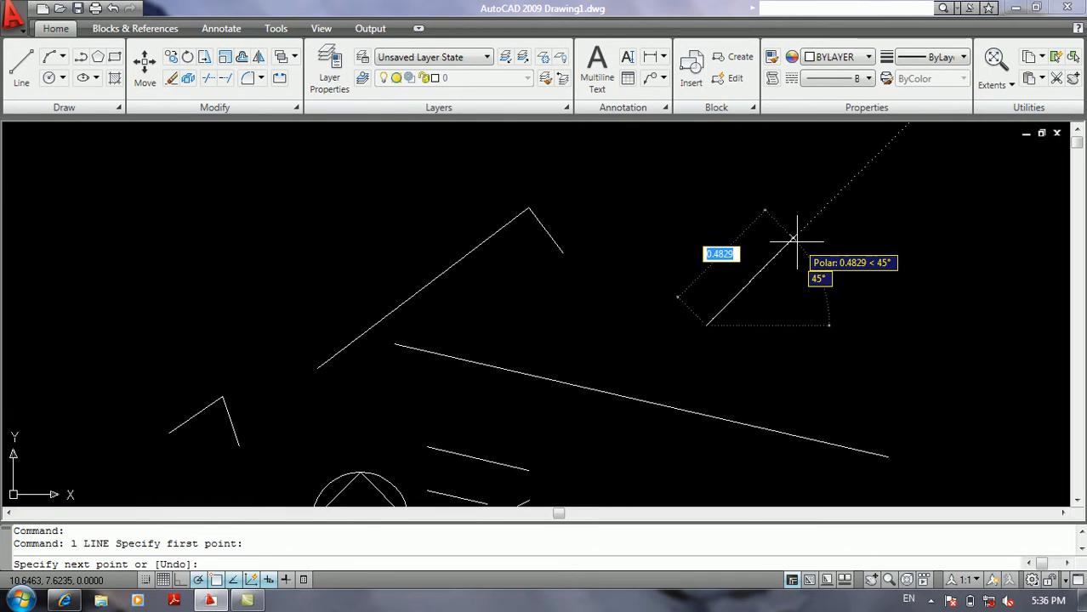
{"action": "left_click", "coordinate": [891, 267]}
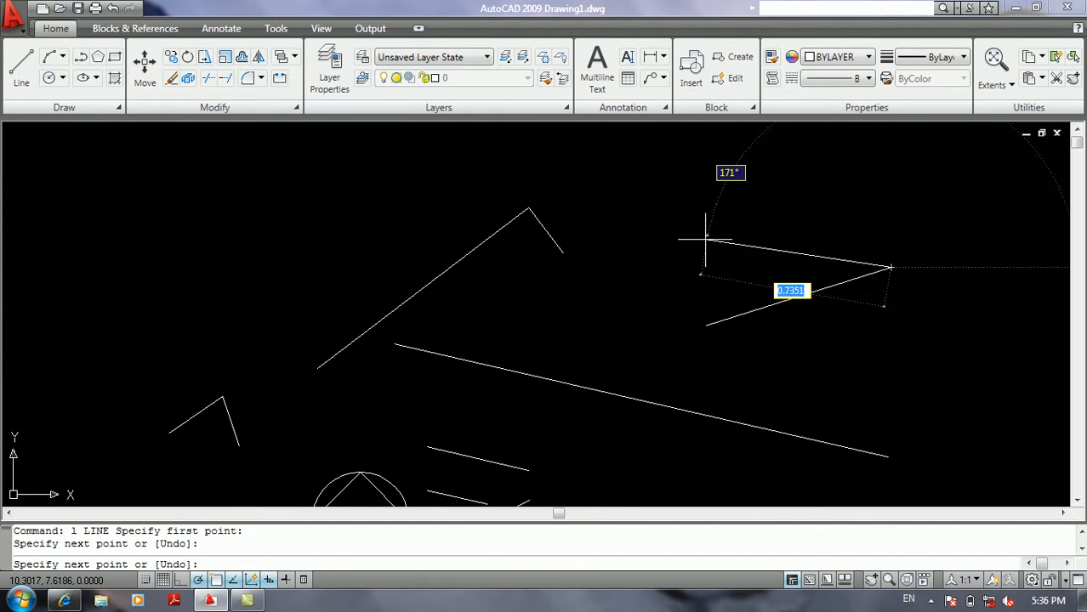
{"action": "left_click", "coordinate": [646, 299]}
{"action": "key", "text": "Return"}
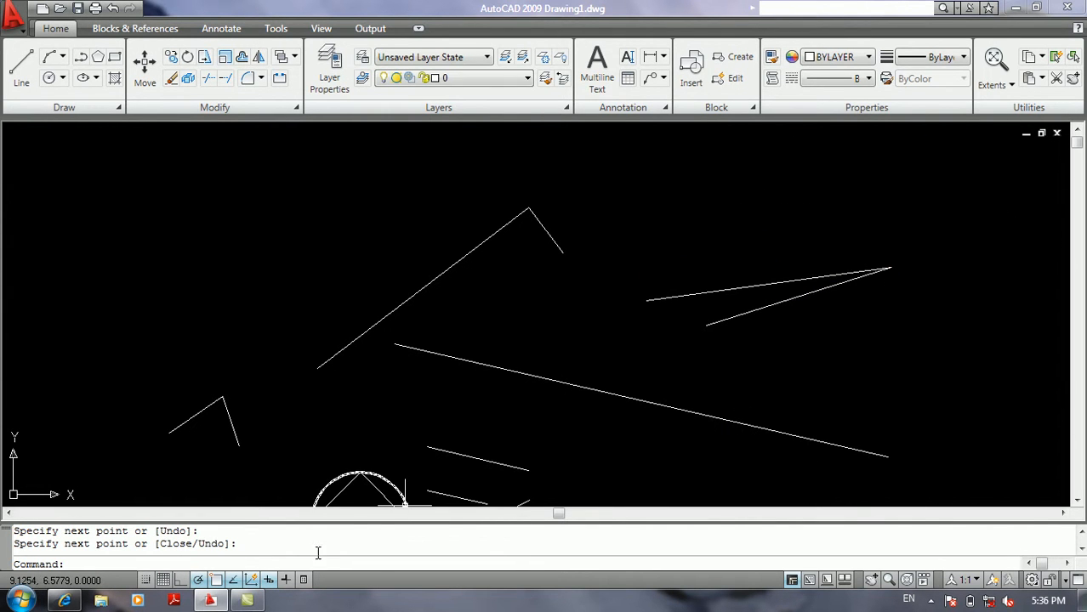
Examine the Dimension Input visibility options for grip-stretching, including the simultaneous fields, and leave them without applying a change.
{"action": "right_click", "coordinate": [270, 580]}
{"action": "left_click", "coordinate": [322, 549]}
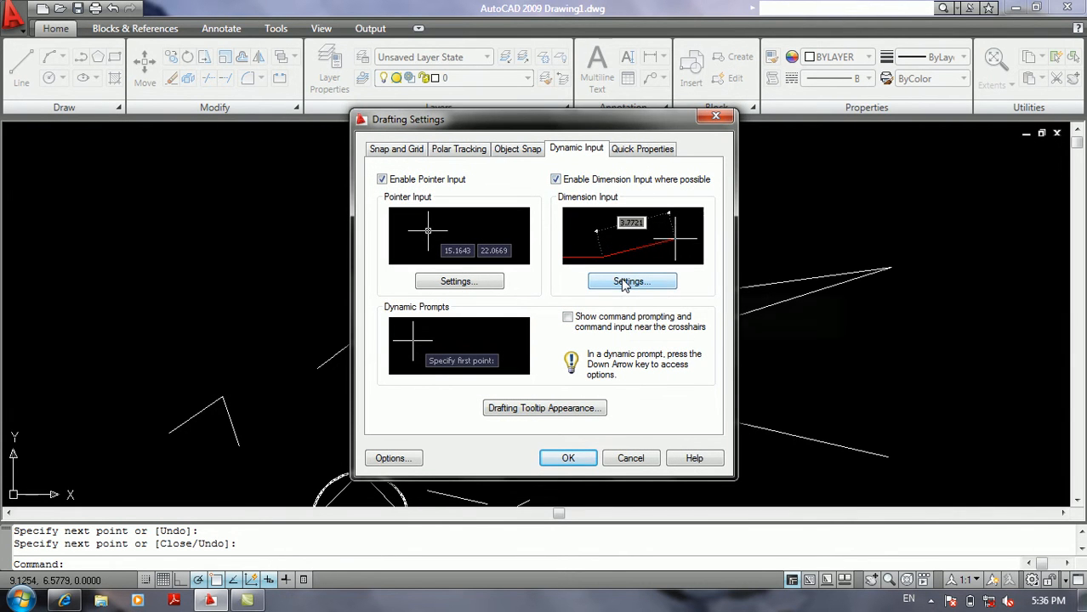
{"action": "left_click", "coordinate": [622, 283]}
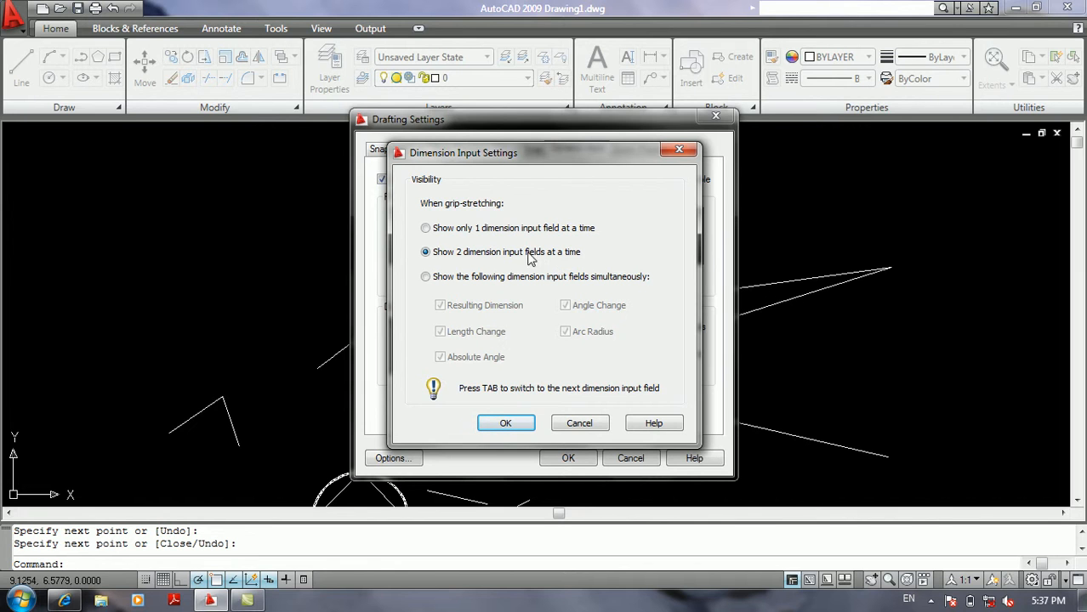
{"action": "left_click", "coordinate": [425, 276]}
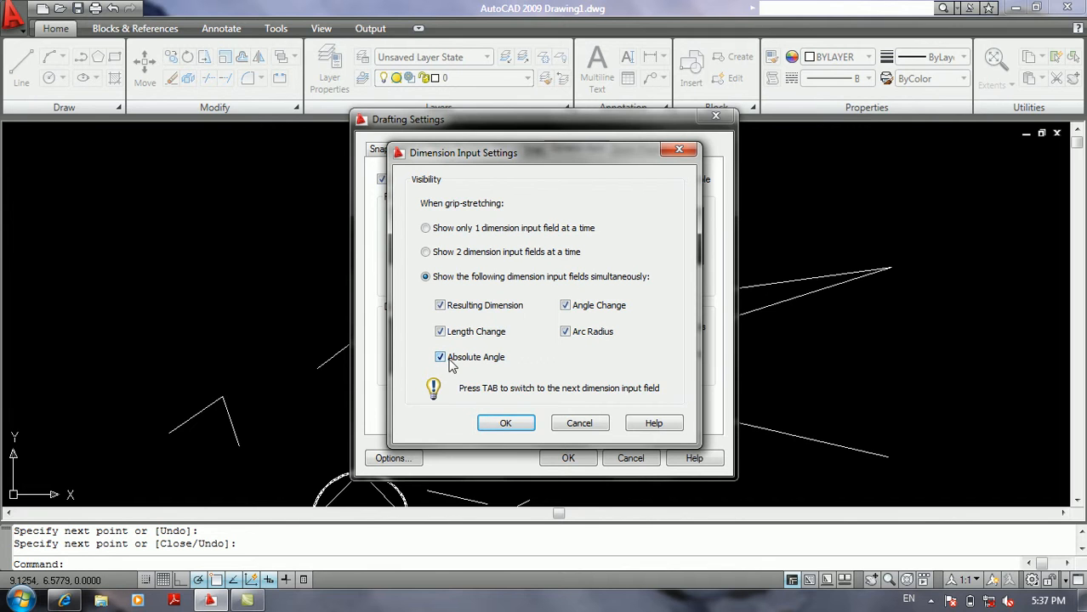
{"action": "mouse_move", "coordinate": [464, 363]}
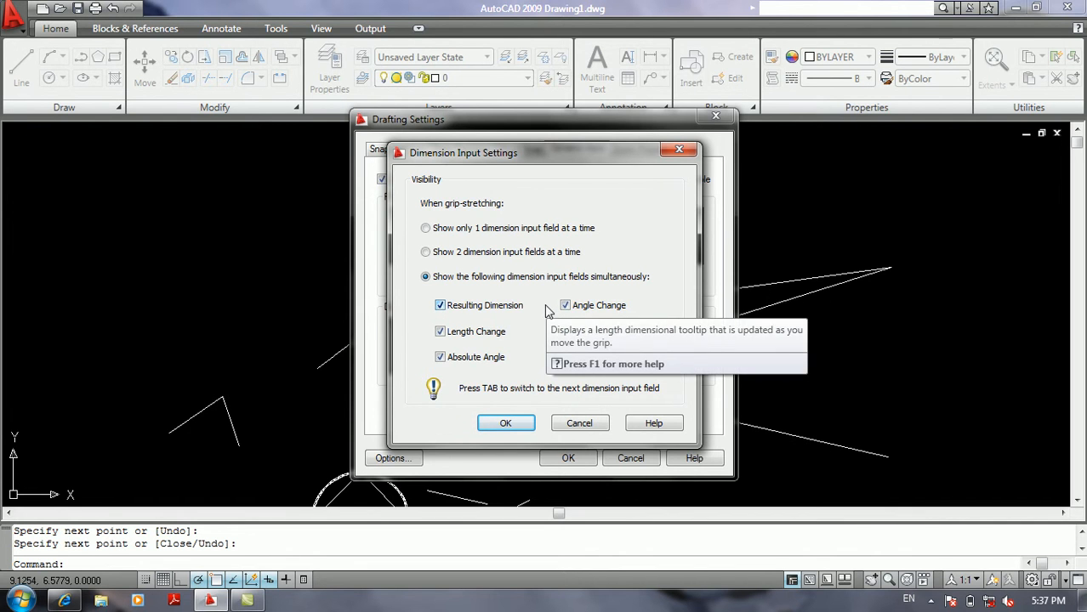
{"action": "left_click", "coordinate": [572, 427]}
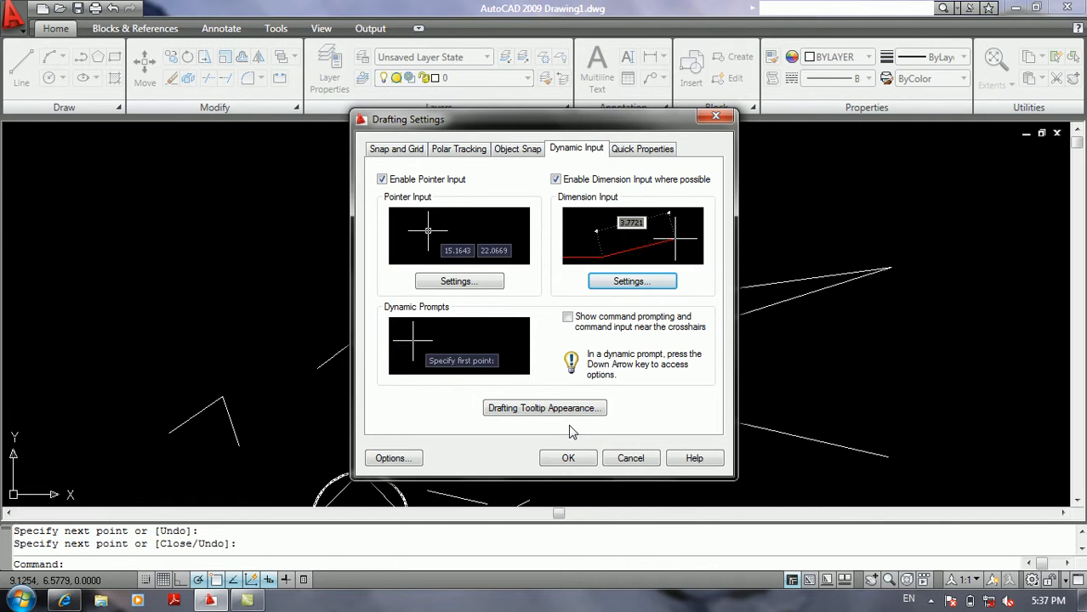
Set dimension input to "Show only 1 dimension input field at a time" and apply the drafting settings.
{"action": "left_click", "coordinate": [631, 282]}
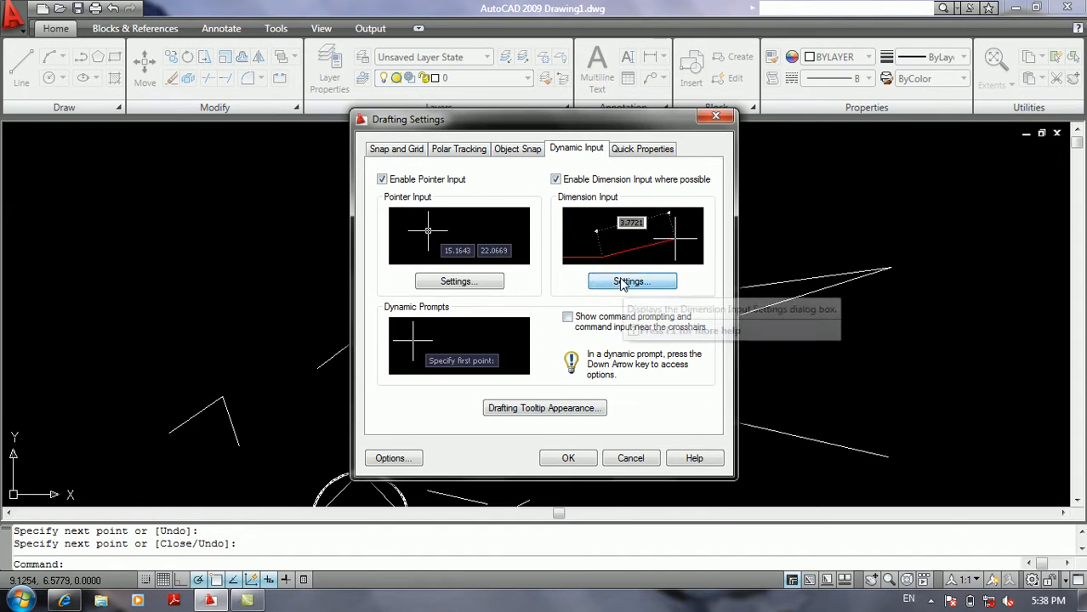
{"action": "left_click", "coordinate": [467, 227]}
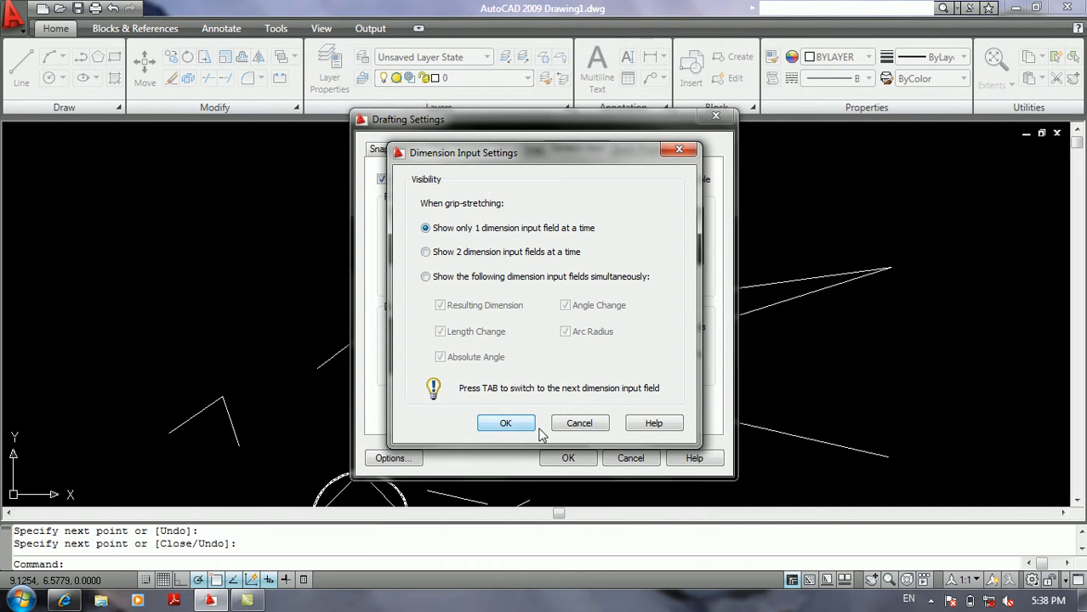
{"action": "left_click", "coordinate": [512, 422]}
{"action": "left_click", "coordinate": [591, 460]}
Check the single dimension field by starting a line just left of the narrow V, ending it without a segment.
{"action": "type", "text": "l"}
{"action": "key", "text": "Return"}
{"action": "left_click", "coordinate": [595, 313]}
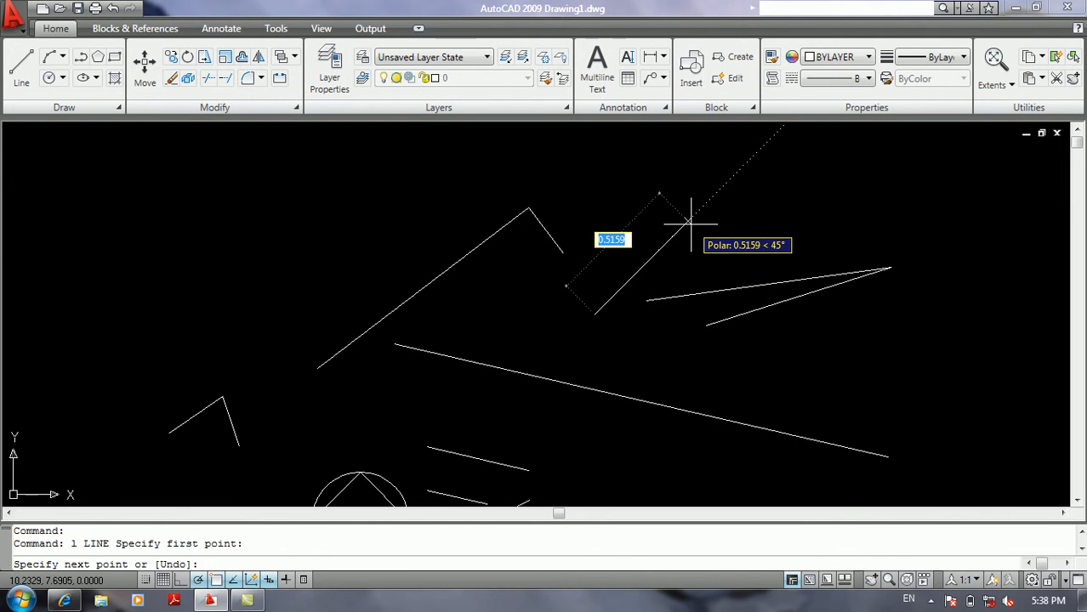
{"action": "key", "text": "Escape"}
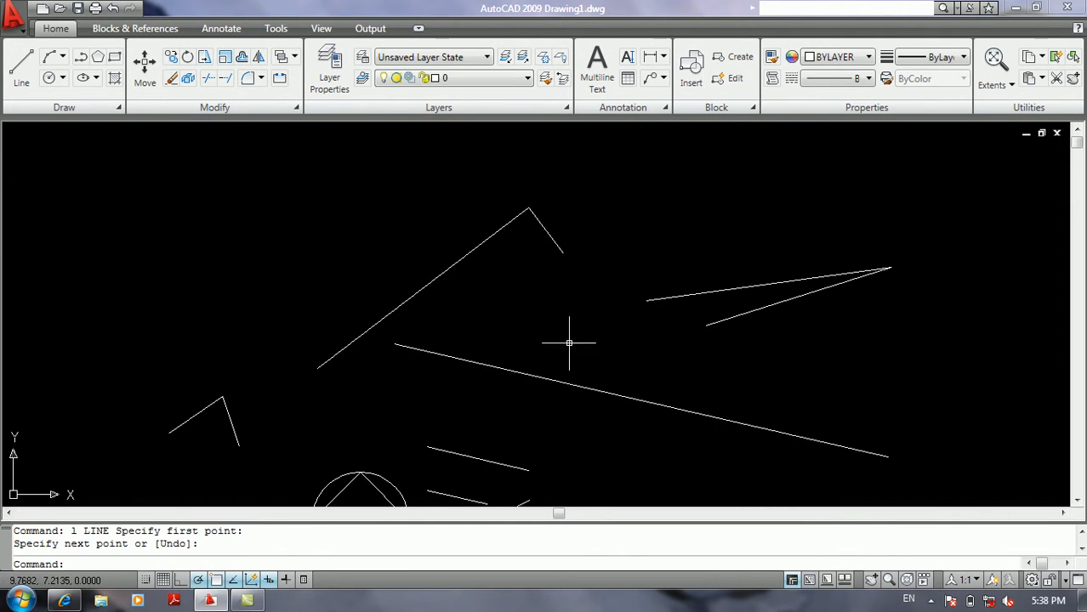
Set dimension input to "Show 2 dimension input fields at a time" and apply the drafting settings.
{"action": "right_click", "coordinate": [268, 580]}
{"action": "left_click", "coordinate": [300, 555]}
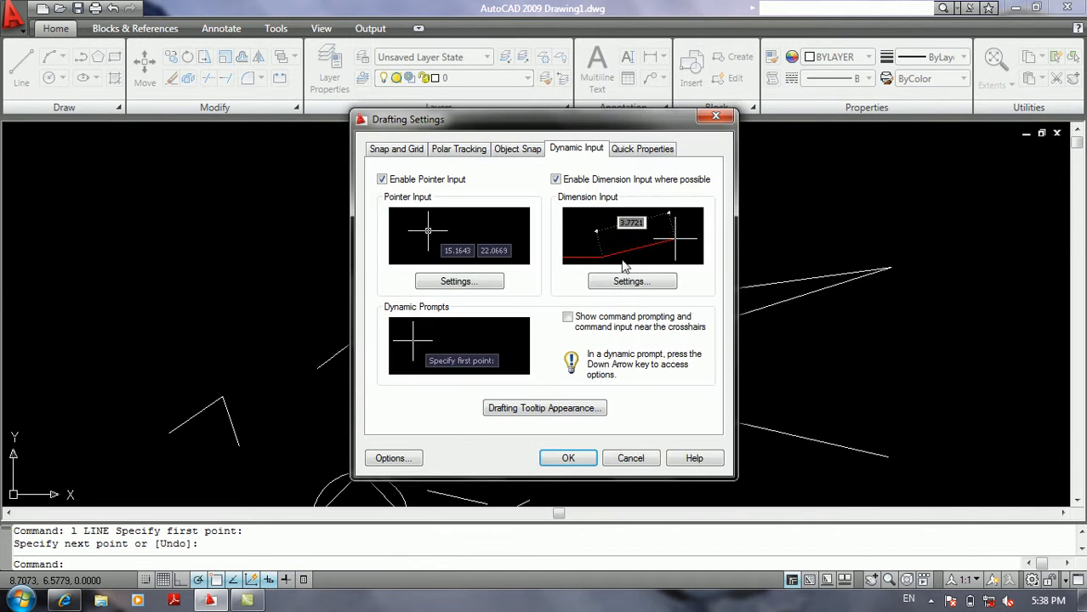
{"action": "left_click", "coordinate": [642, 281]}
{"action": "left_click", "coordinate": [448, 253]}
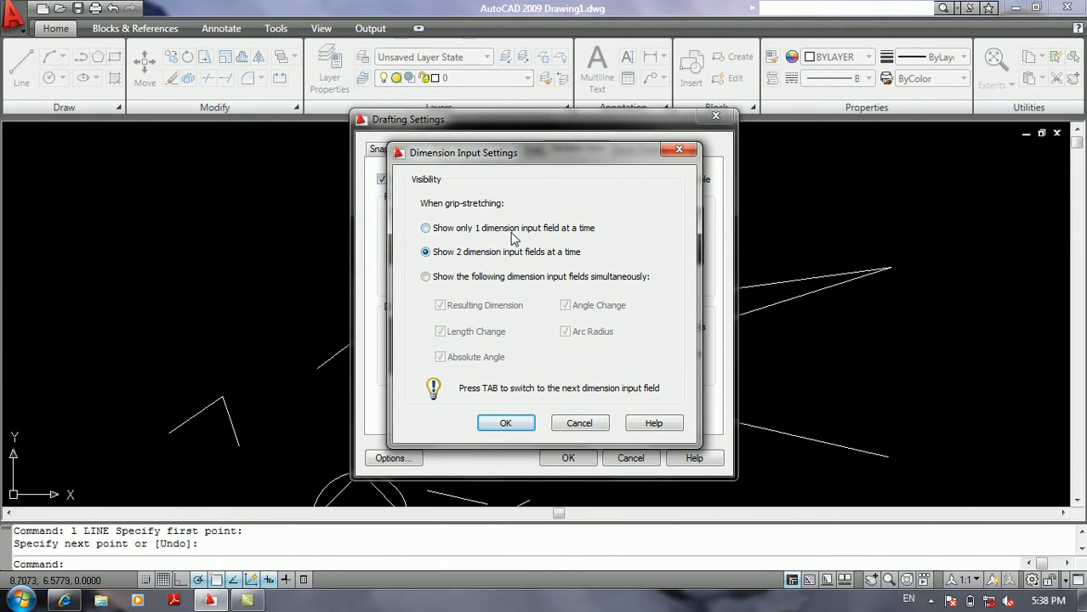
{"action": "left_click", "coordinate": [515, 428]}
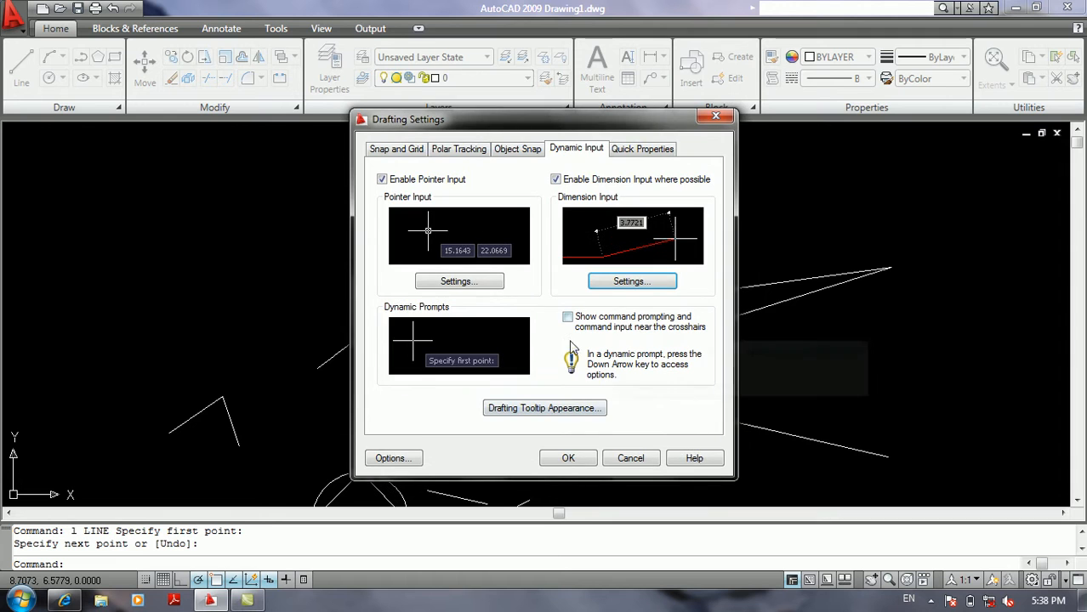
{"action": "left_click", "coordinate": [566, 458]}
Check the two dimension fields by starting a line just below the narrow V, ending it without a segment.
{"action": "type", "text": "l"}
{"action": "key", "text": "Return"}
{"action": "left_click", "coordinate": [791, 374]}
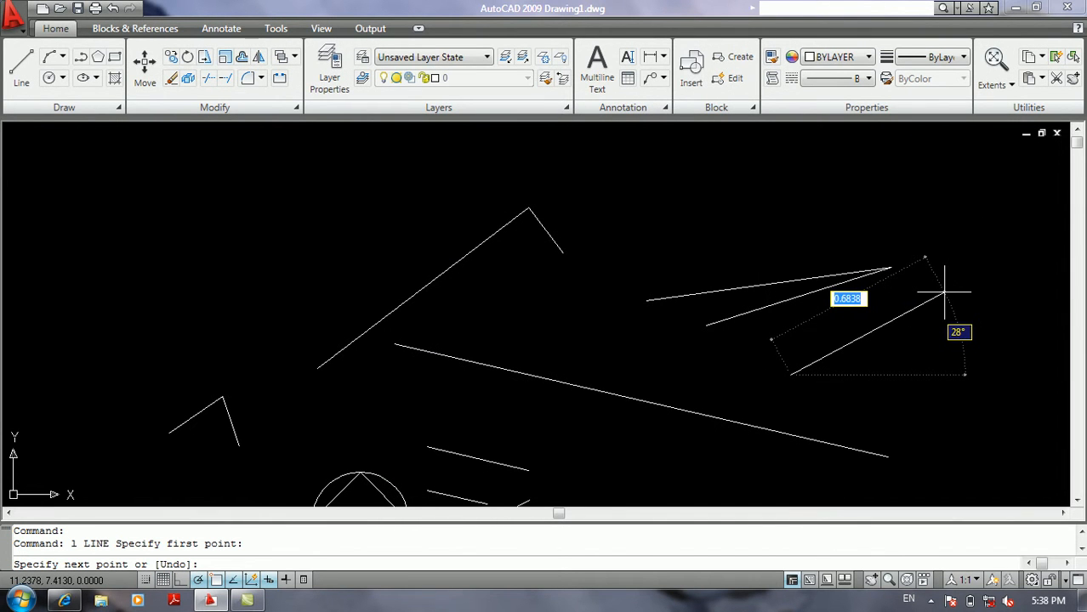
{"action": "key", "text": "Return"}
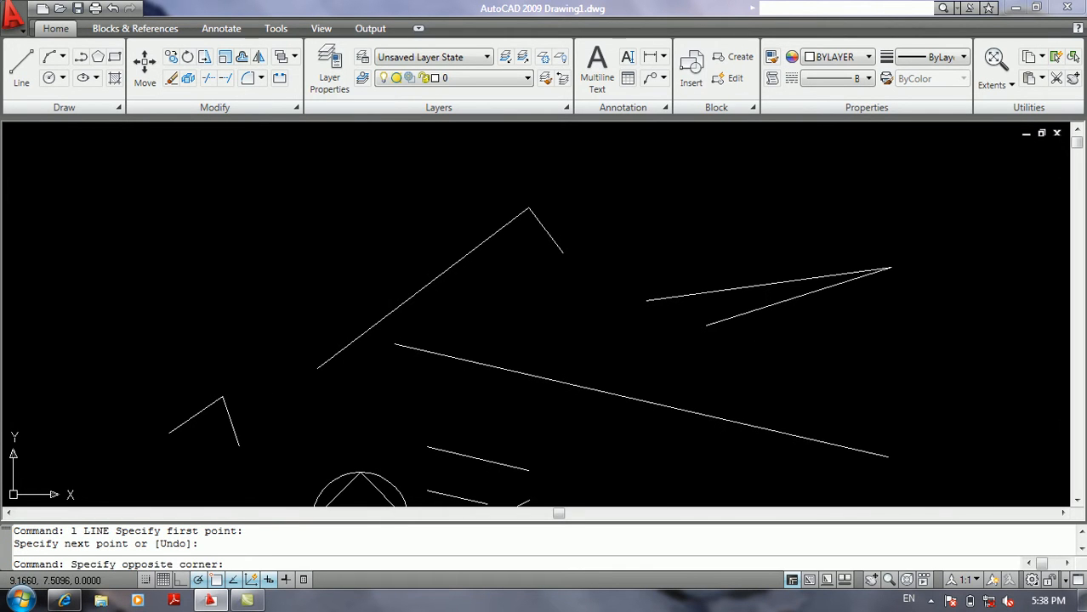
Check the two-field tooltips on the long rising line's upper grip through the stretch, move, rotate and scale modes, then cancel and deselect it.
{"action": "left_click", "coordinate": [420, 267]}
{"action": "left_click", "coordinate": [404, 313]}
{"action": "left_click", "coordinate": [528, 208]}
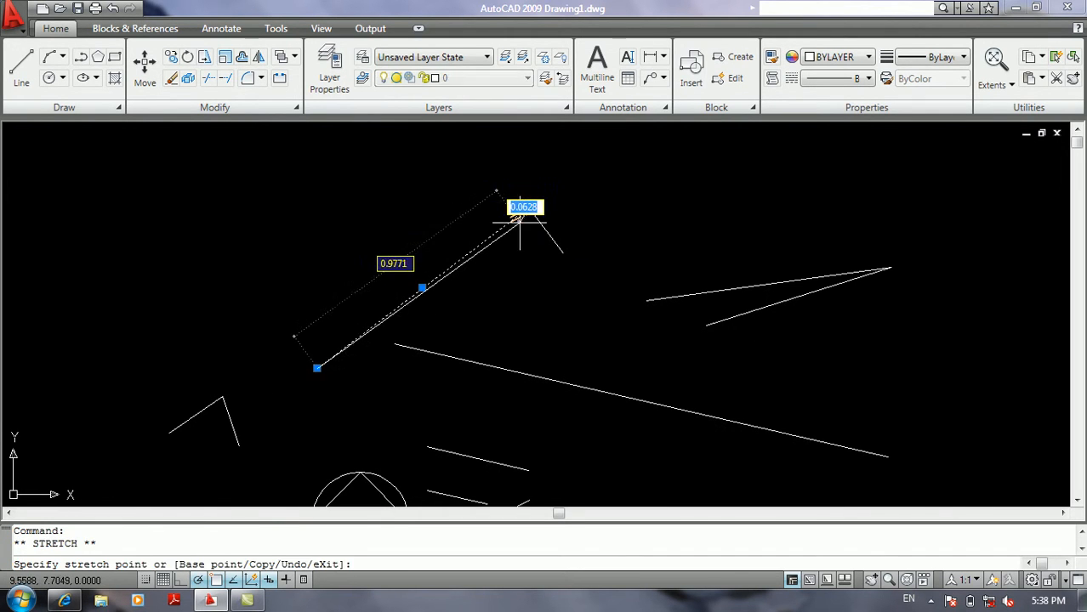
{"action": "key", "text": "space"}
{"action": "key", "text": "space"}
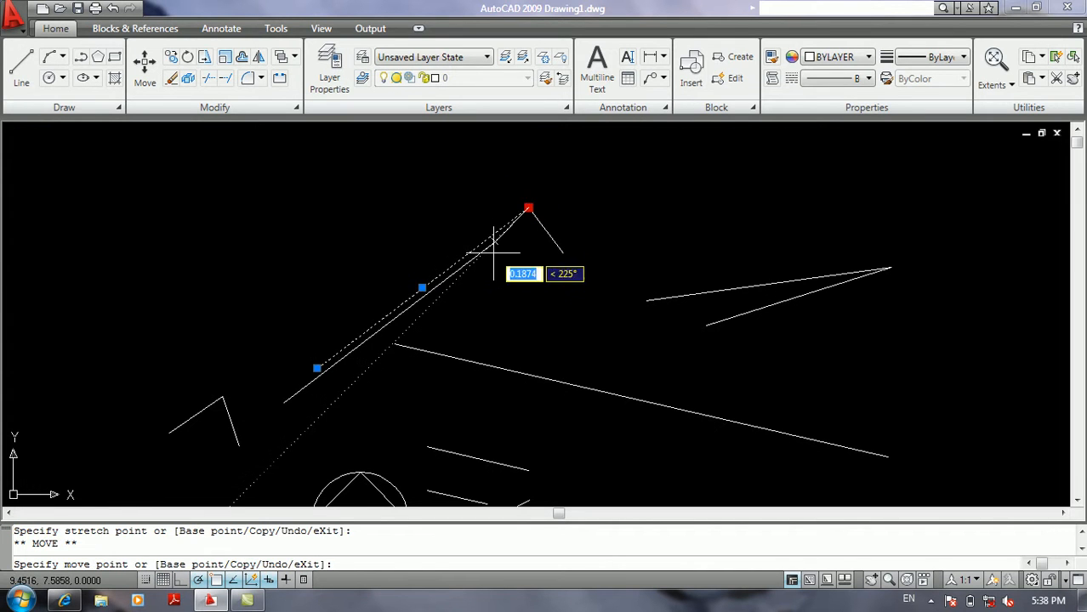
{"action": "key", "text": "space"}
{"action": "key", "text": "Escape"}
{"action": "key", "text": "Escape"}
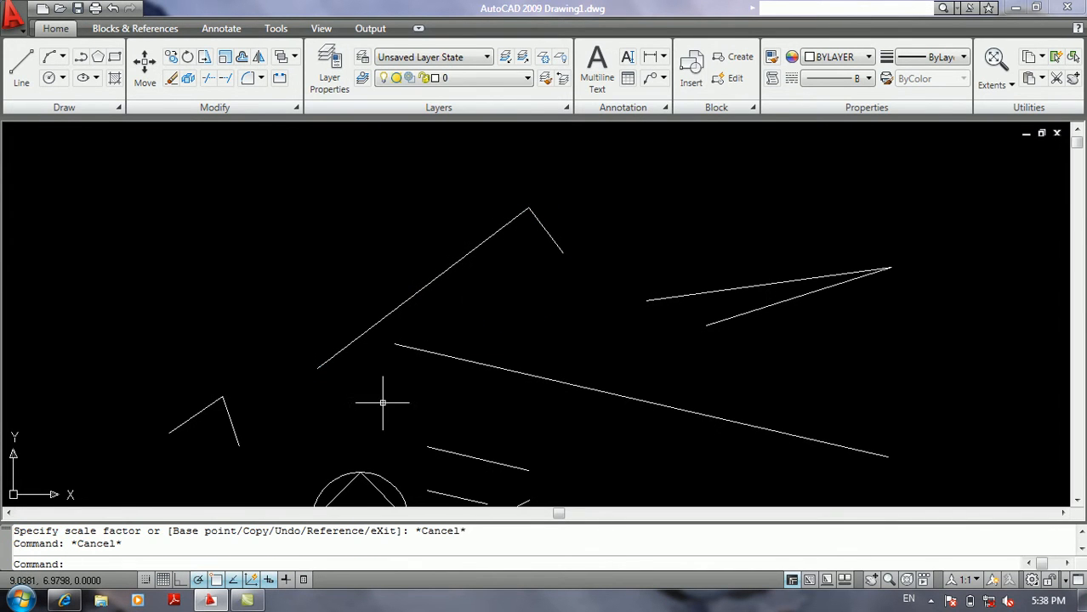
Set dimension input to "Show the following dimension input fields simultaneously" with all five fields on, and apply the settings.
{"action": "right_click", "coordinate": [267, 579]}
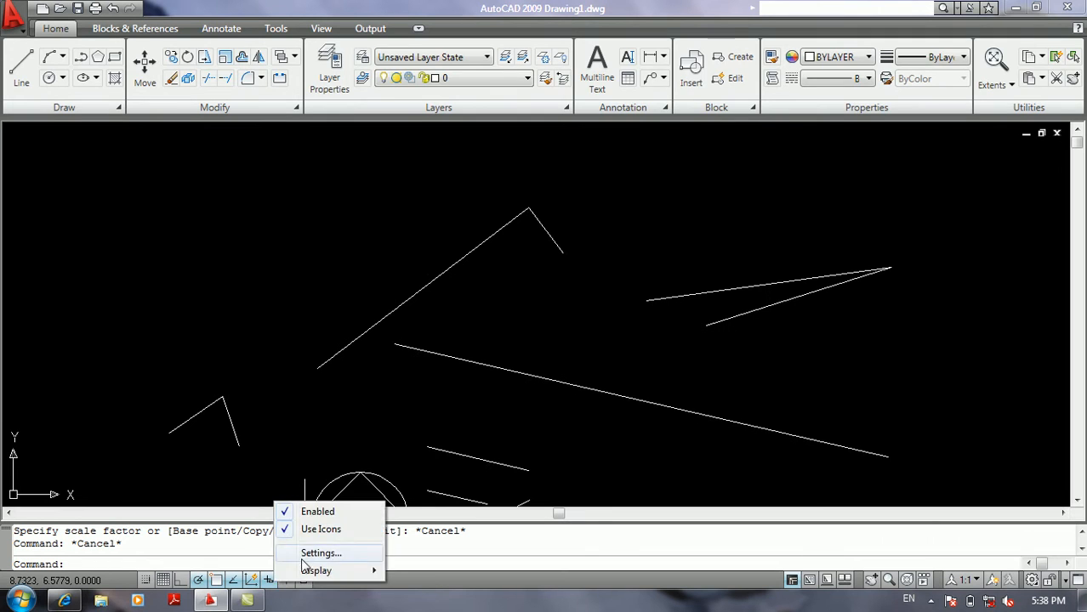
{"action": "left_click", "coordinate": [316, 552]}
{"action": "left_click", "coordinate": [616, 277]}
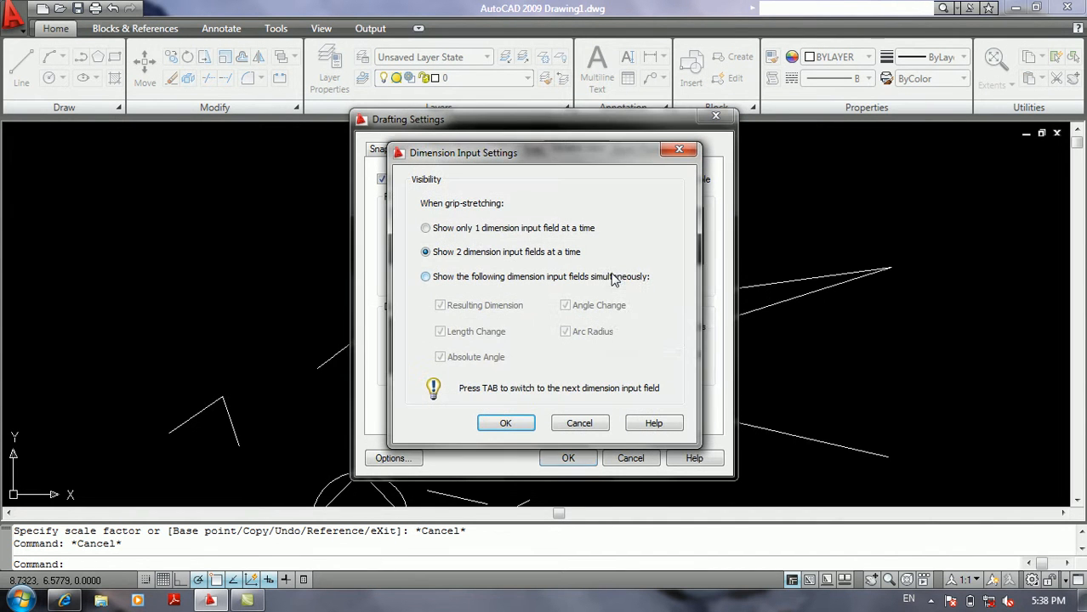
{"action": "left_click", "coordinate": [454, 279]}
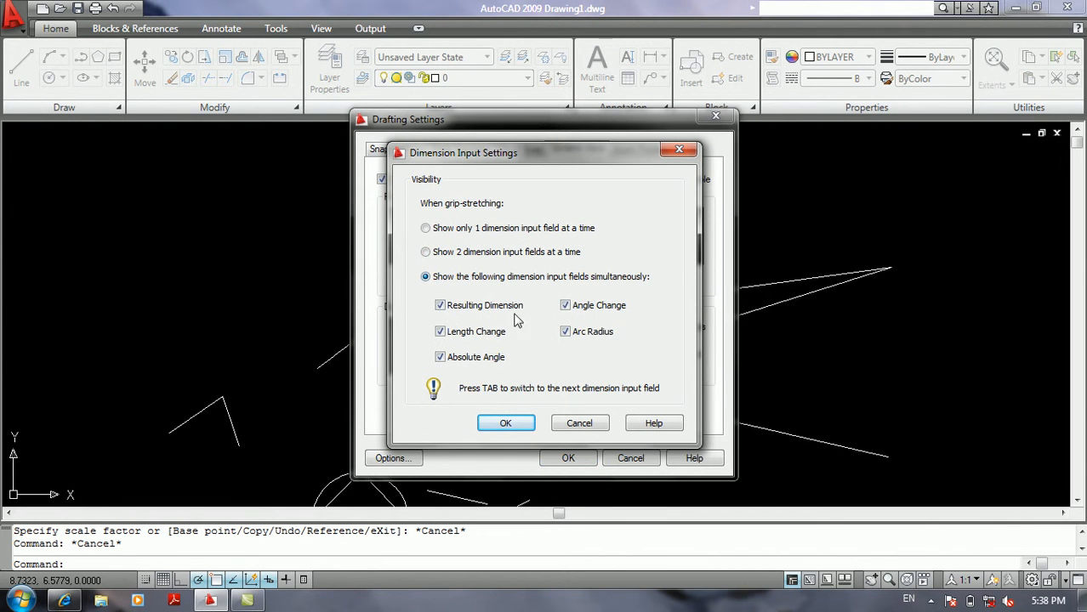
{"action": "left_click", "coordinate": [504, 423]}
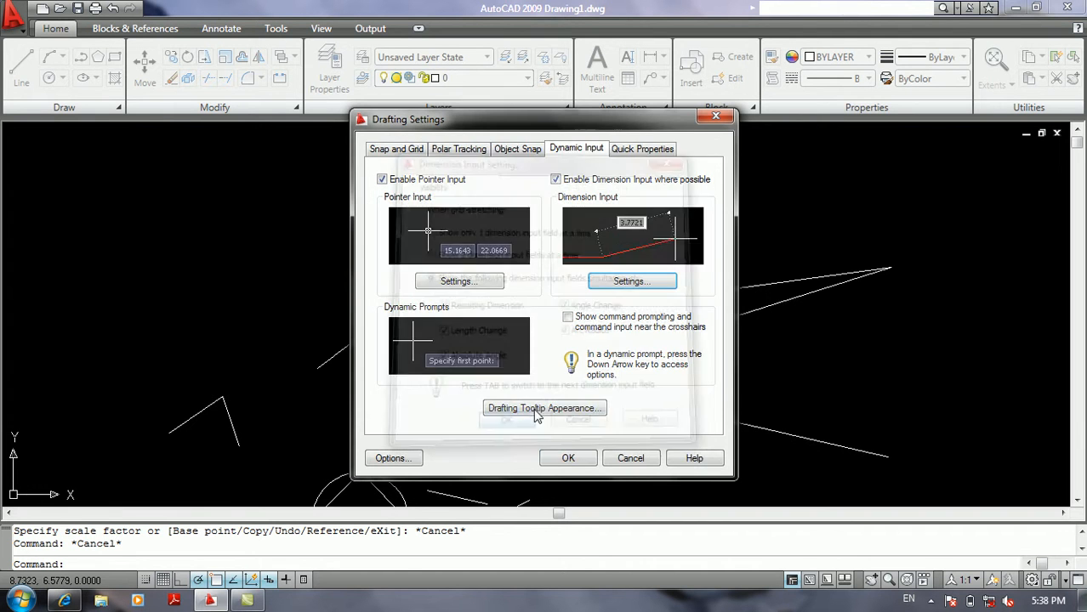
{"action": "left_click", "coordinate": [569, 458]}
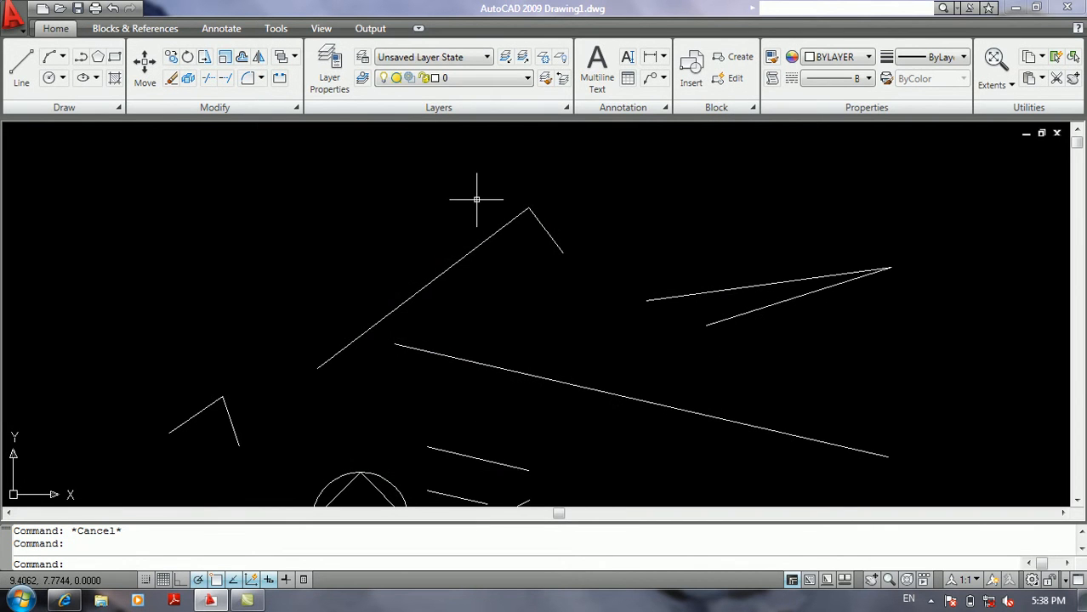
Check the simultaneous dimension fields by grip-editing the long rising line's upper end through each grip mode, cancelling without a change.
{"action": "left_click", "coordinate": [478, 194]}
{"action": "left_click", "coordinate": [464, 308]}
{"action": "left_click", "coordinate": [528, 207]}
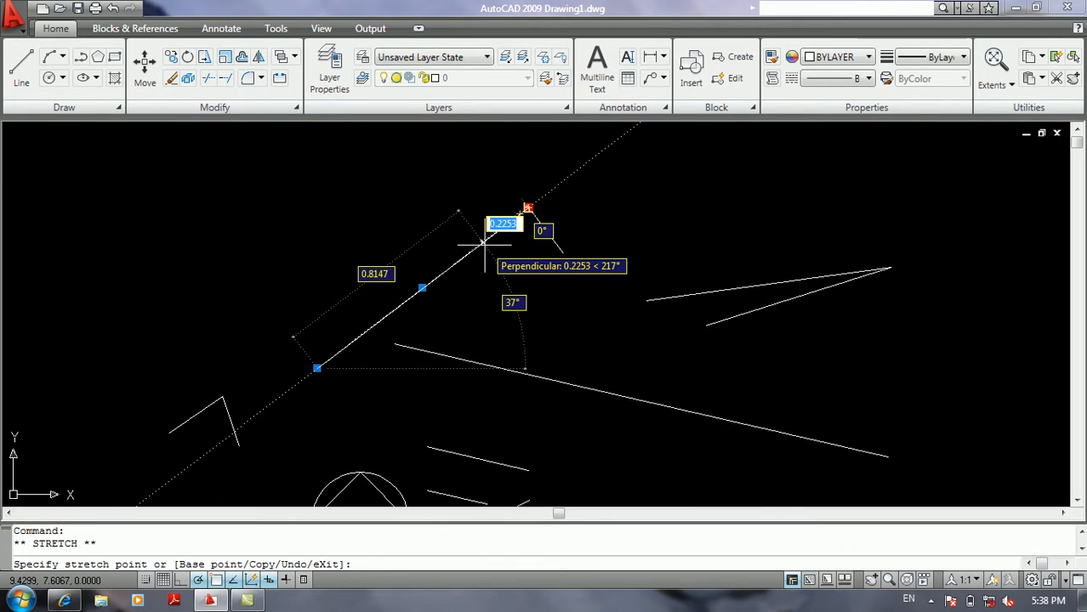
{"action": "key", "text": "space"}
{"action": "key", "text": "space"}
{"action": "key", "text": "space"}
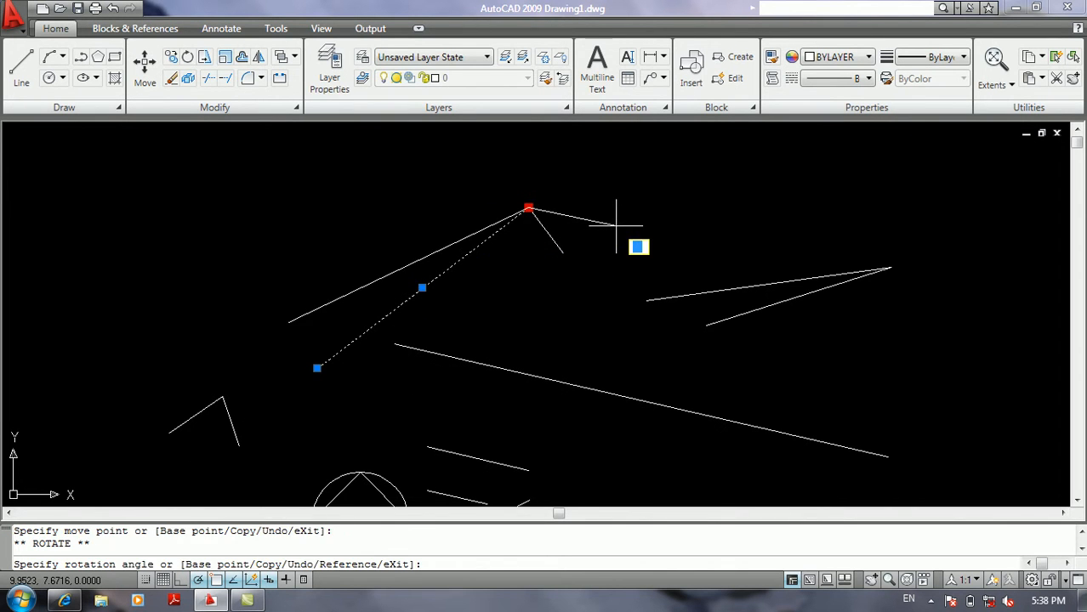
{"action": "key", "text": "Escape"}
Draw a large three-point arc bulging upward in the empty area above the narrow V lines.
{"action": "type", "text": "a"}
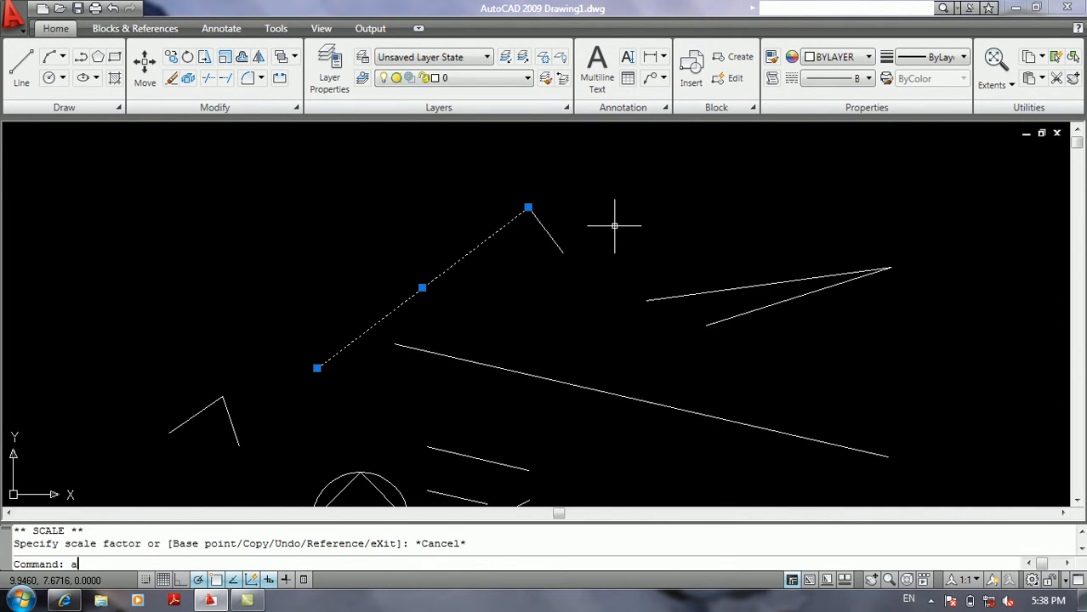
{"action": "key", "text": "Return"}
{"action": "middle_click_drag", "start_coordinate": [651, 236], "coordinate": [554, 321]}
{"action": "left_click", "coordinate": [555, 307]}
{"action": "left_click", "coordinate": [620, 205]}
{"action": "left_click", "coordinate": [821, 260]}
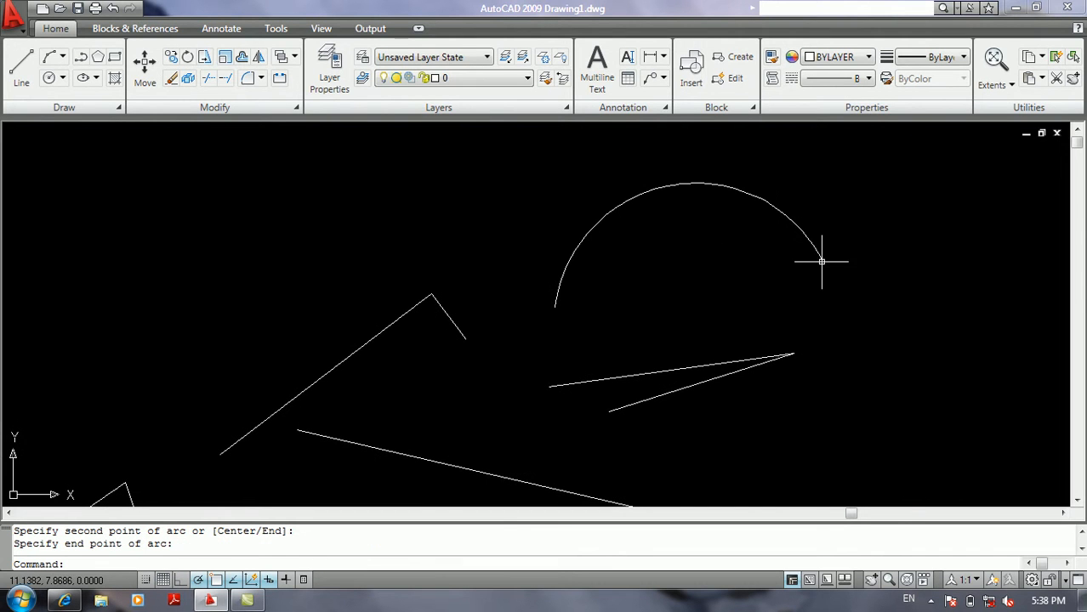
Check the dimension tooltips on the arc by grip-editing its right endpoint through the grip modes, then cancel and deselect it.
{"action": "left_click", "coordinate": [796, 214]}
{"action": "left_click", "coordinate": [821, 259]}
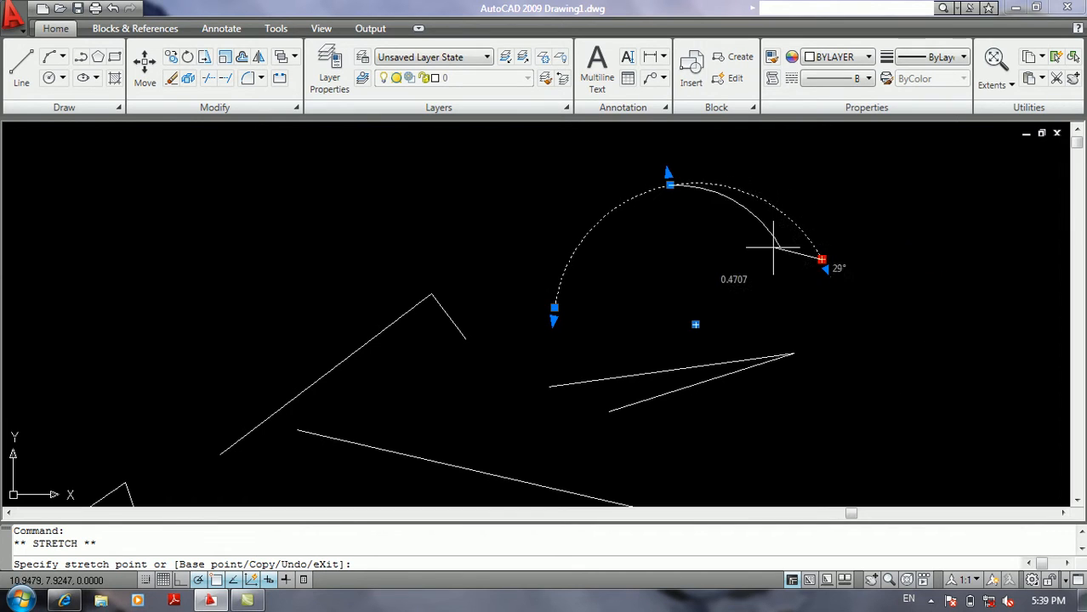
{"action": "key", "text": "space"}
{"action": "key", "text": "space"}
{"action": "key", "text": "space"}
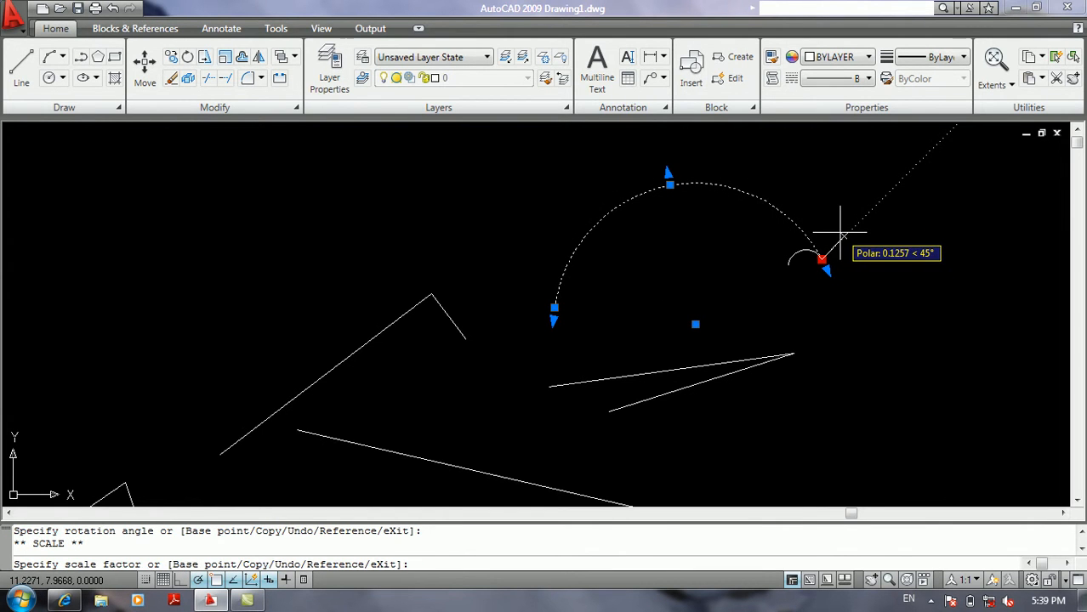
{"action": "key", "text": "Escape"}
{"action": "key", "text": "Escape"}
Review the dimension input visibility options for grip-stretching, keeping all fields shown simultaneously, and close the drafting settings.
{"action": "middle_click_drag", "start_coordinate": [837, 230], "coordinate": [557, 281]}
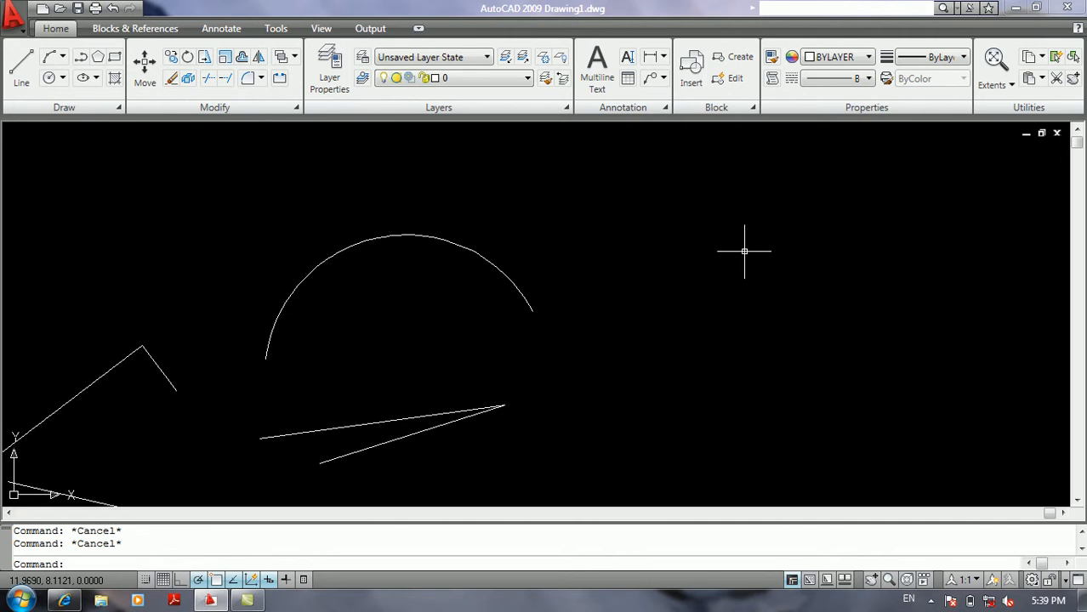
{"action": "right_click", "coordinate": [267, 581]}
{"action": "left_click", "coordinate": [298, 550]}
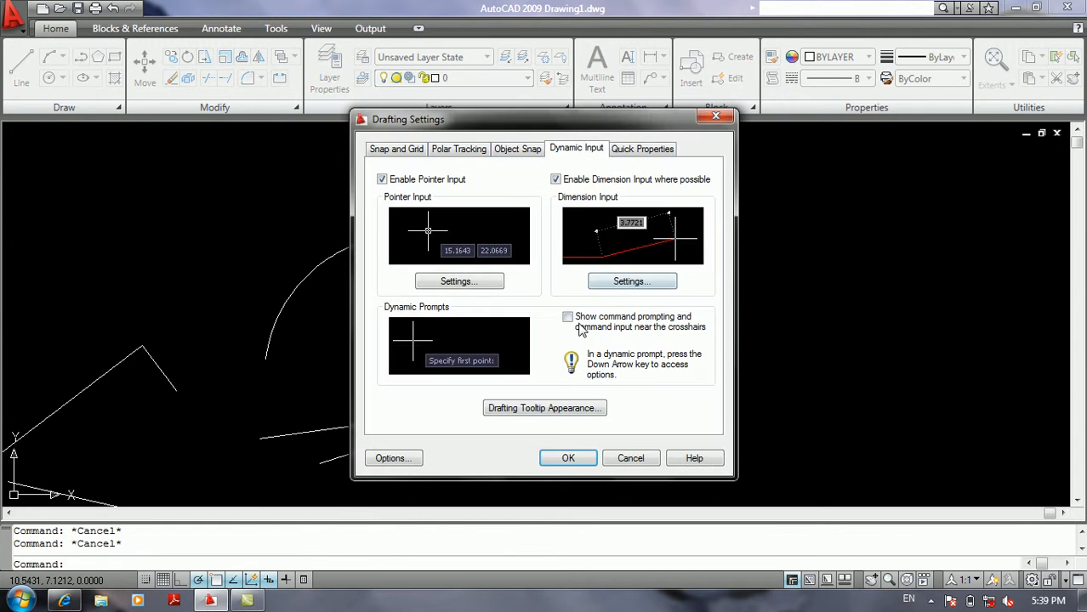
{"action": "left_click", "coordinate": [627, 283]}
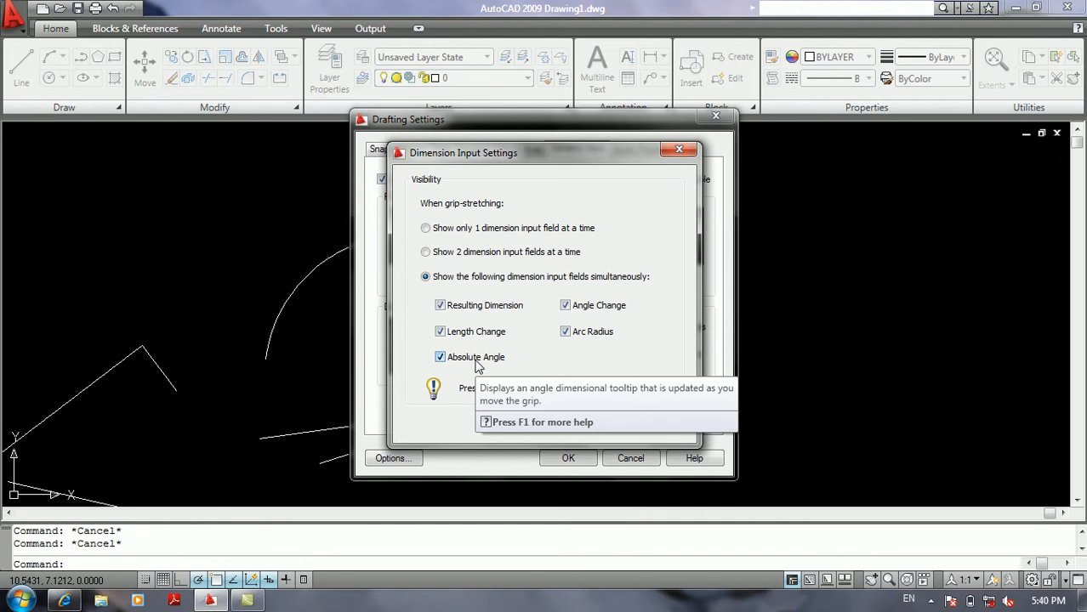
{"action": "left_click", "coordinate": [502, 417]}
{"action": "left_click", "coordinate": [568, 459]}
Check the length and angle tooltips with a test line in the empty area beside the arc, ending without drawing it.
{"action": "type", "text": "l"}
{"action": "key", "text": "Return"}
{"action": "left_click", "coordinate": [684, 385]}
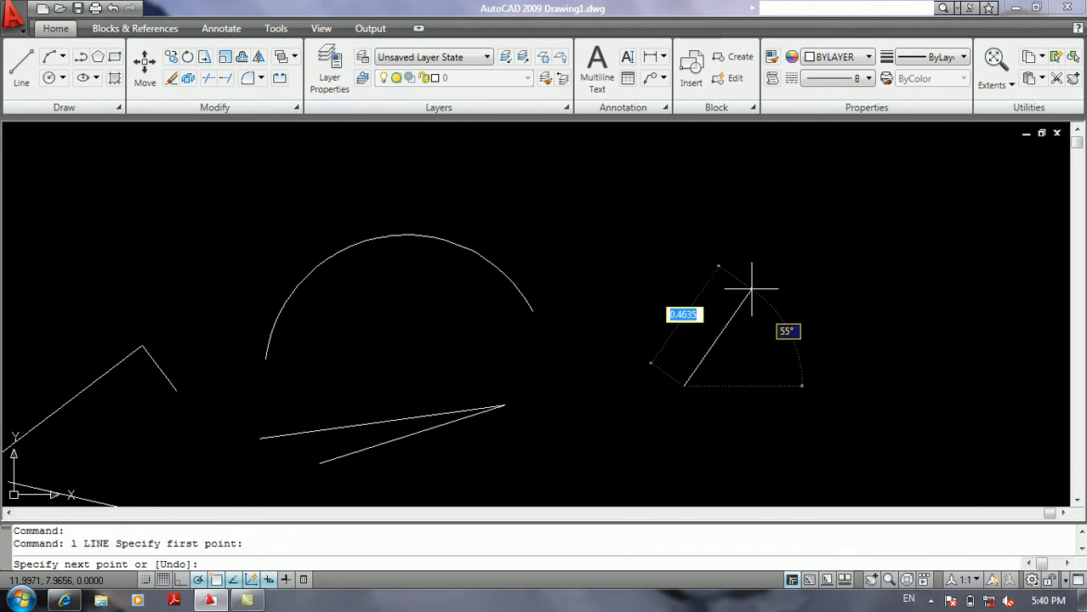
{"action": "key", "text": "Return"}
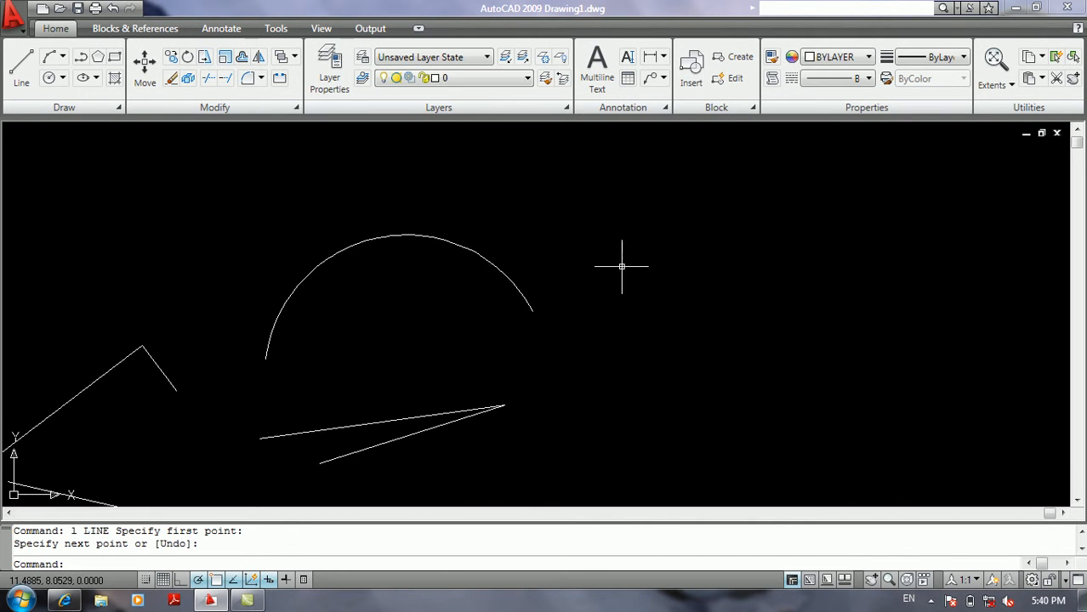
Grip-stretch the arc's right endpoint outward and slightly up, giving a flatter, wider arc with a radius of about 1.24.
{"action": "left_click", "coordinate": [502, 270]}
{"action": "left_click", "coordinate": [533, 311]}
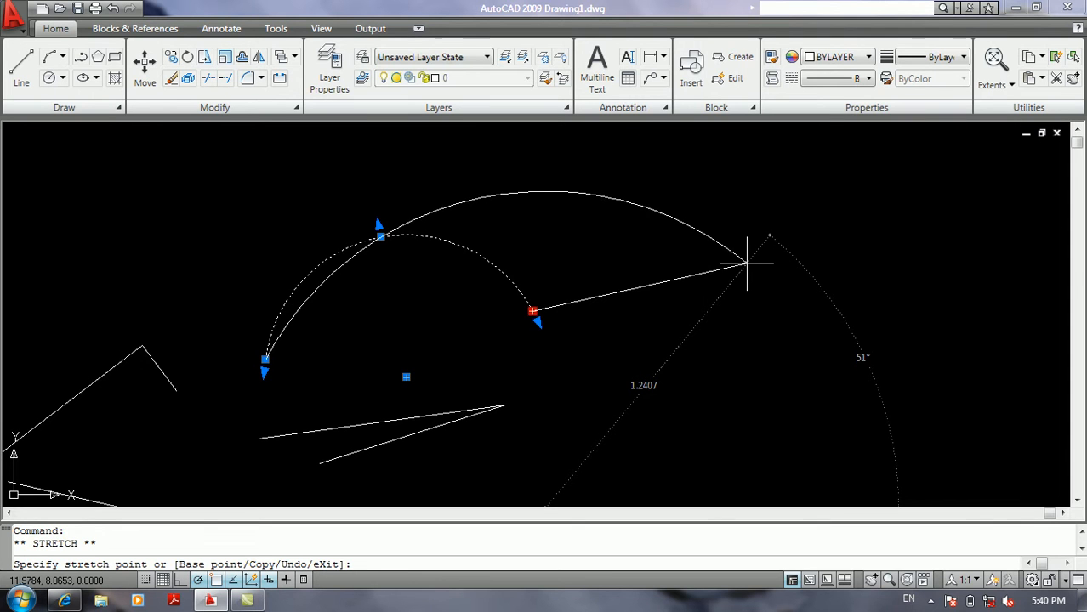
{"action": "left_click", "coordinate": [747, 263]}
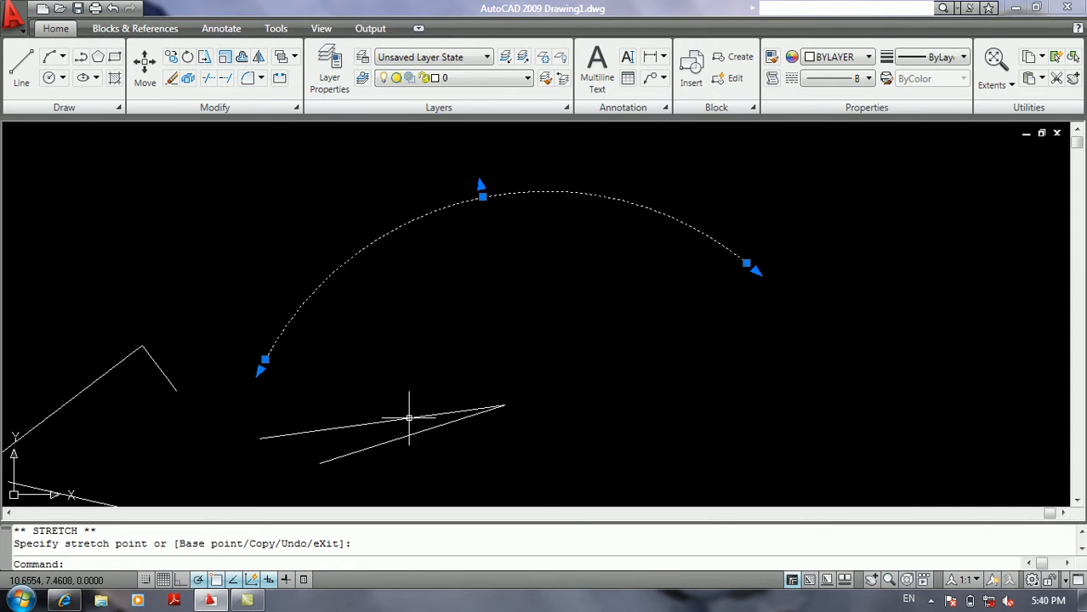
Set dimension input to "Show 2 dimension input fields at a time" and apply the drafting settings.
{"action": "right_click", "coordinate": [270, 580]}
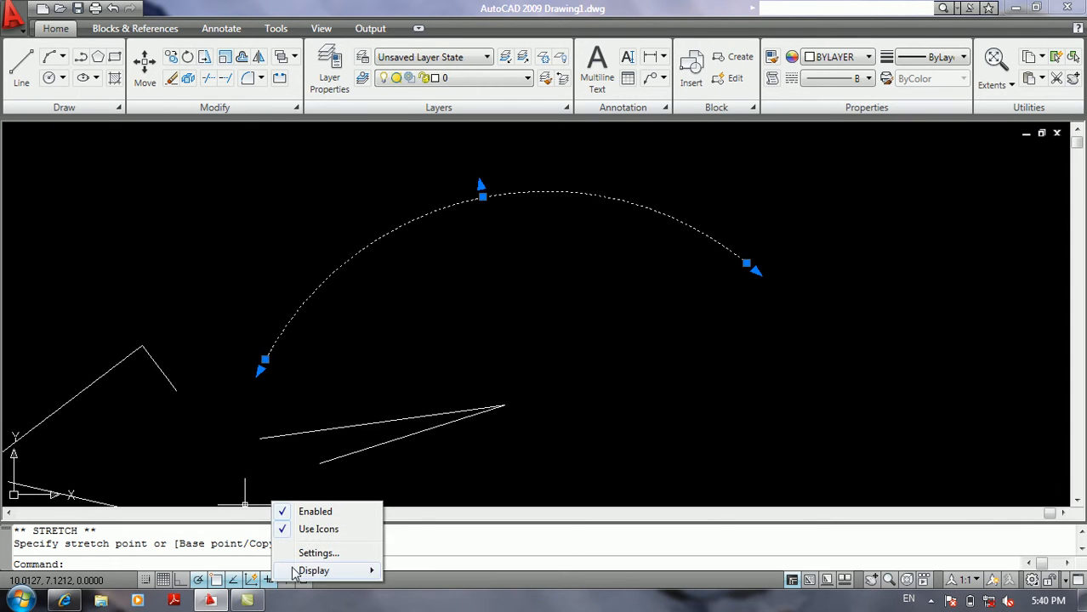
{"action": "left_click", "coordinate": [306, 555]}
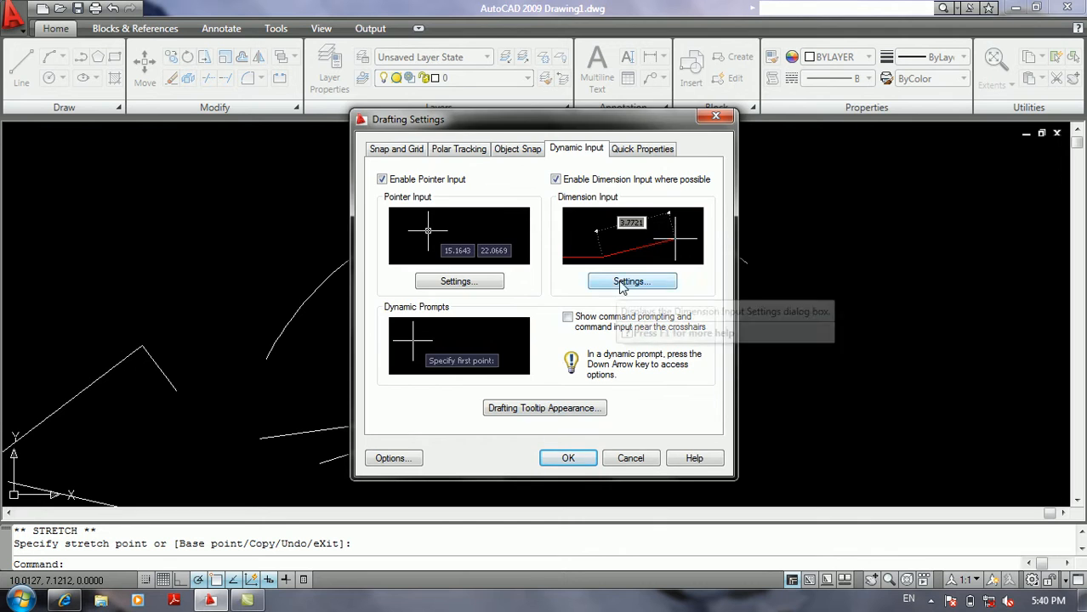
{"action": "left_click", "coordinate": [622, 282]}
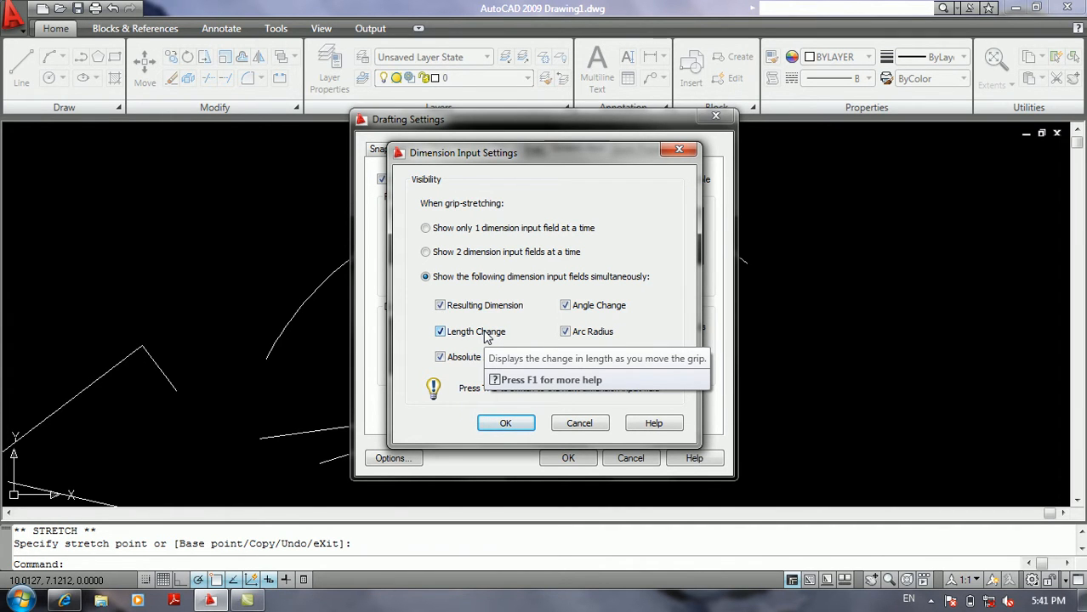
{"action": "left_click", "coordinate": [439, 255]}
{"action": "left_click", "coordinate": [495, 420]}
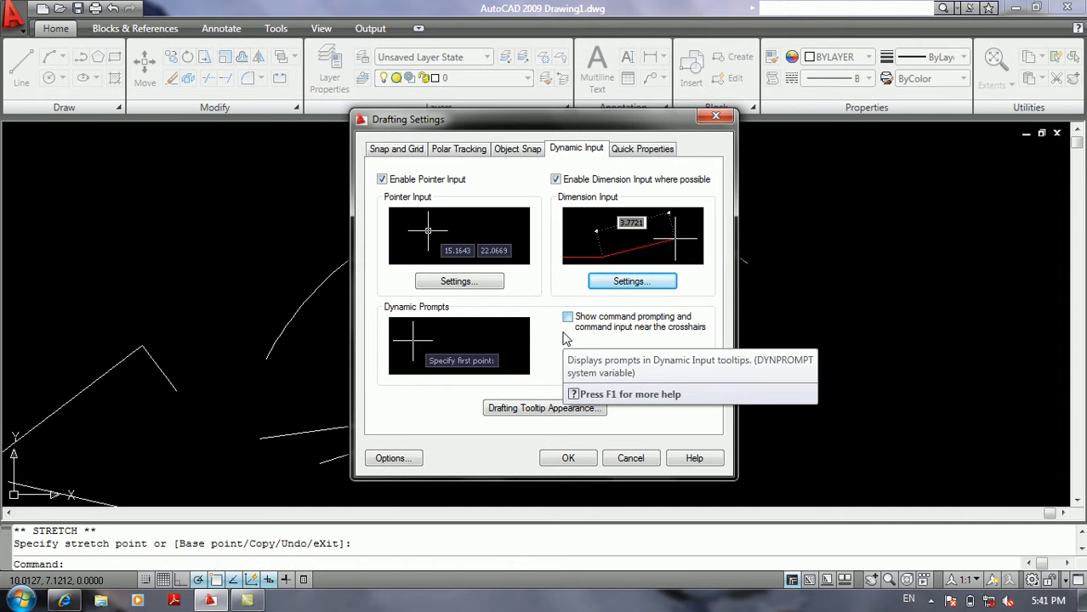
{"action": "left_click", "coordinate": [553, 459]}
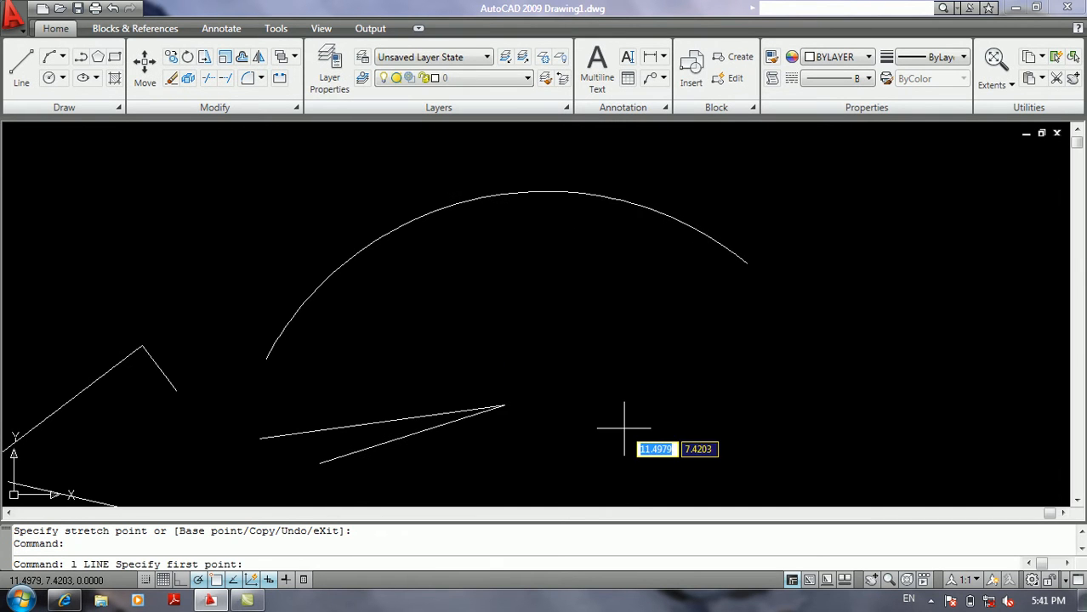
Check the pointer and dimension tooltips with a test line below the arc, ending without drawing it.
{"action": "type", "text": "l"}
{"action": "key", "text": "Return"}
{"action": "left_click", "coordinate": [624, 430]}
{"action": "key", "text": "Return"}
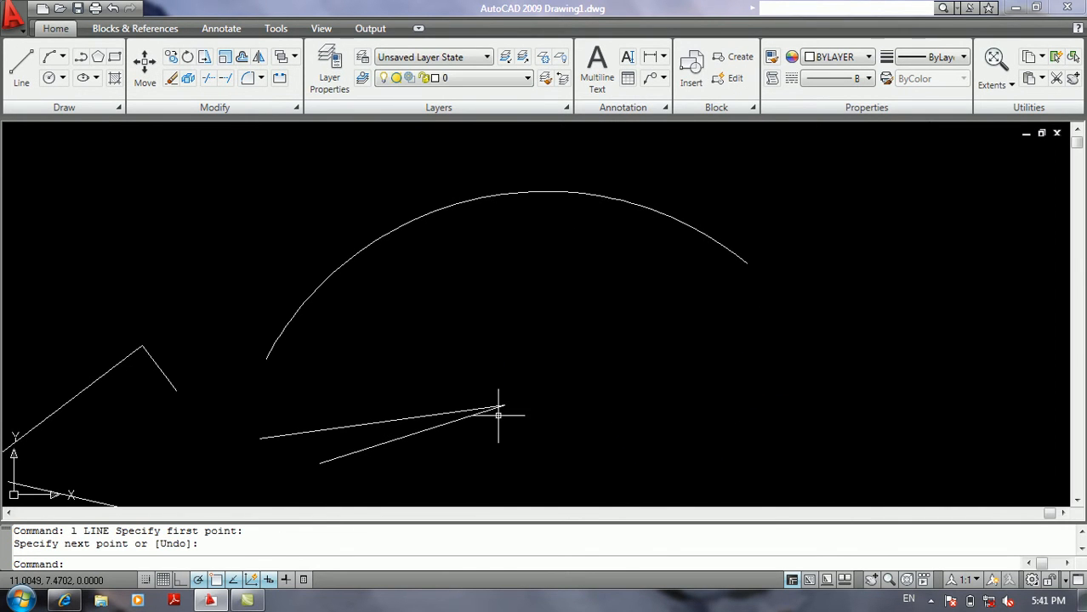
Confirm the Dynamic Input settings with command prompting off, and check the tooltips on another test line without drawing it.
{"action": "right_click", "coordinate": [267, 579]}
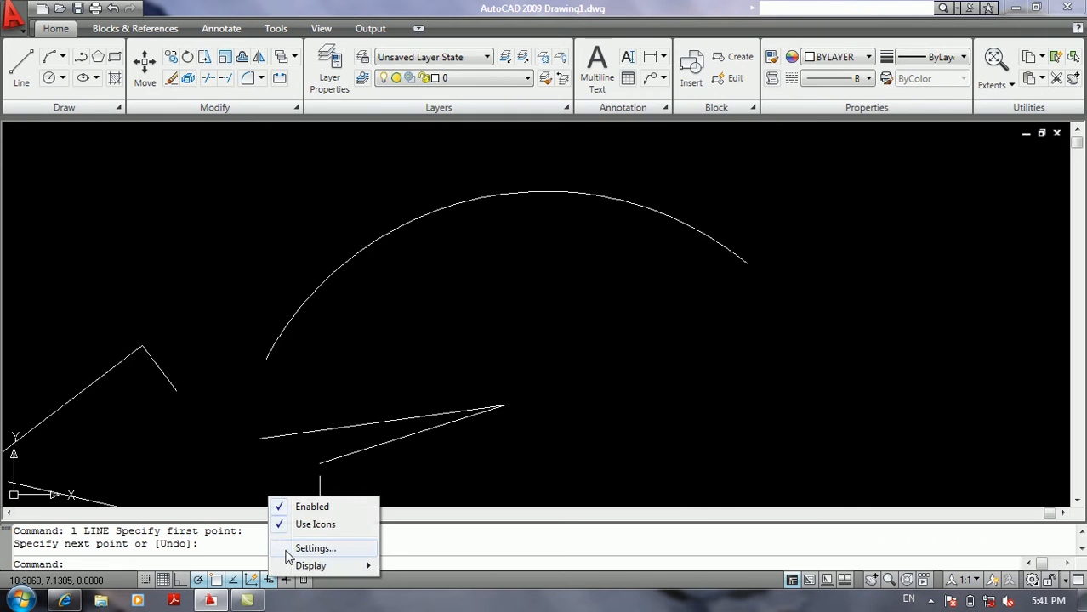
{"action": "left_click", "coordinate": [310, 546]}
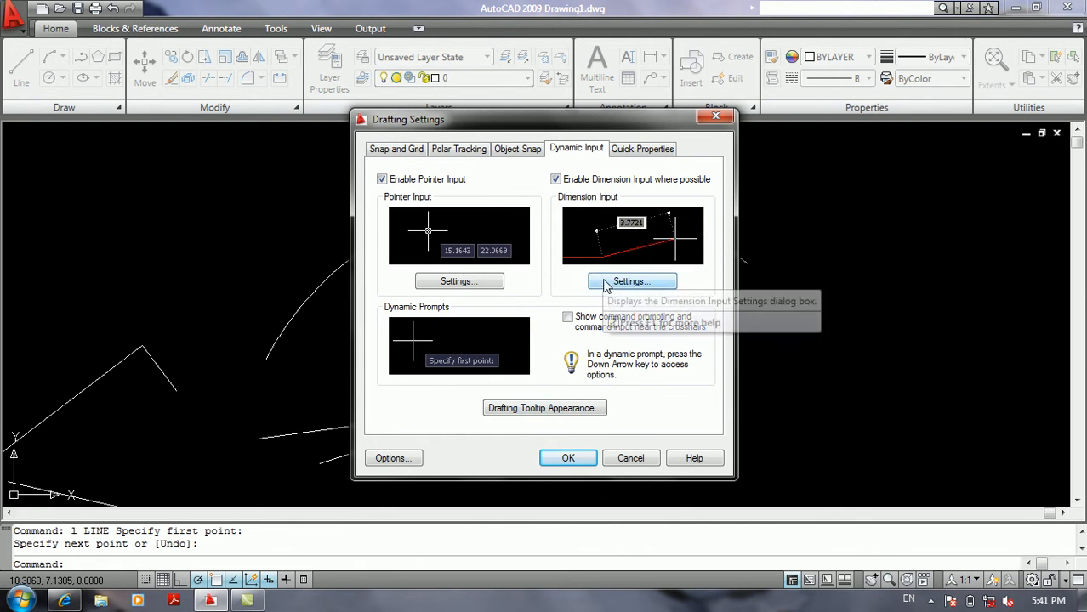
{"action": "left_click", "coordinate": [568, 458]}
{"action": "type", "text": "l"}
{"action": "key", "text": "Return"}
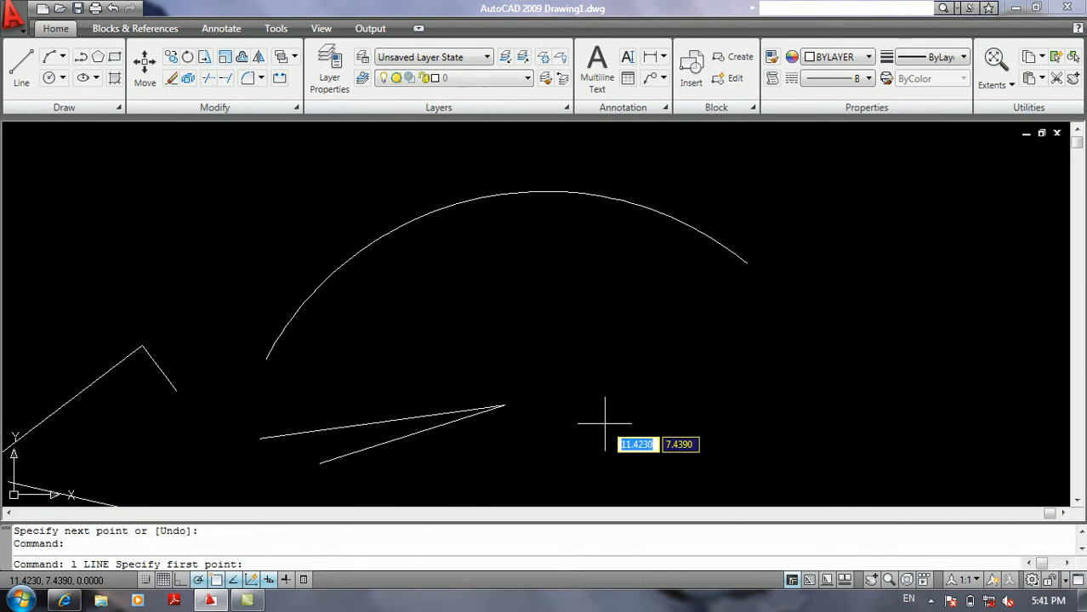
{"action": "left_click", "coordinate": [605, 421]}
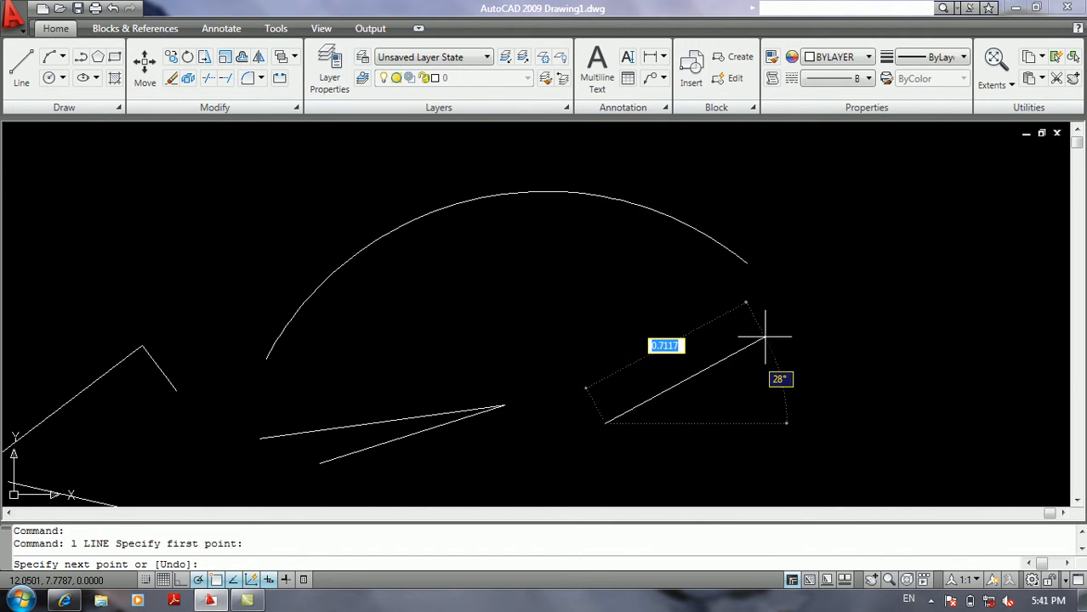
{"action": "key", "text": "Return"}
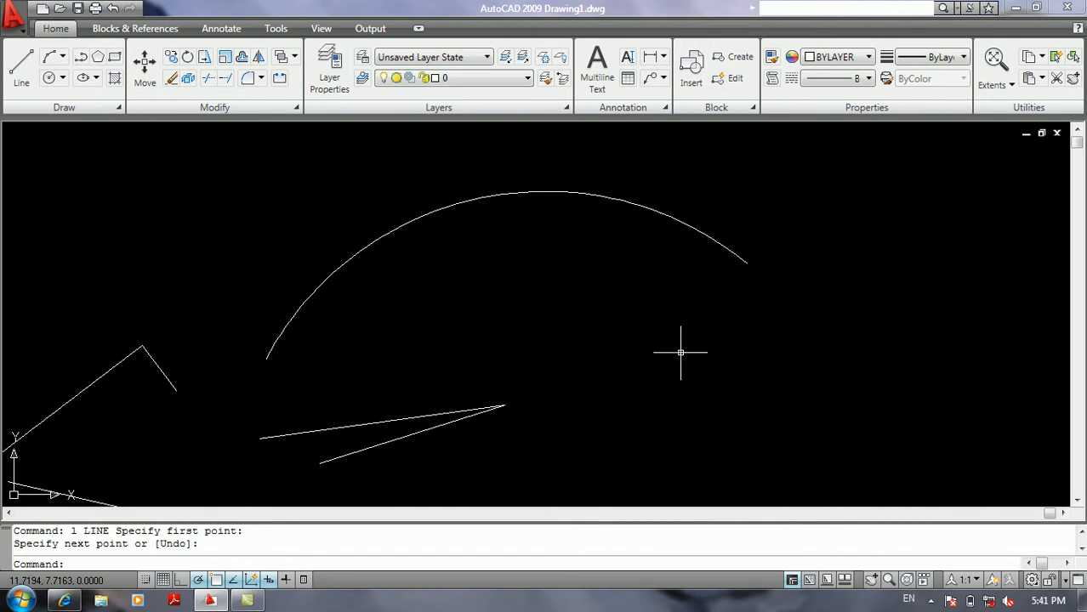
Enable "Show command prompting and command input near the crosshairs" for Dynamic Input and apply the settings.
{"action": "right_click", "coordinate": [261, 579]}
{"action": "left_click", "coordinate": [311, 546]}
{"action": "left_click", "coordinate": [604, 321]}
{"action": "left_click", "coordinate": [567, 458]}
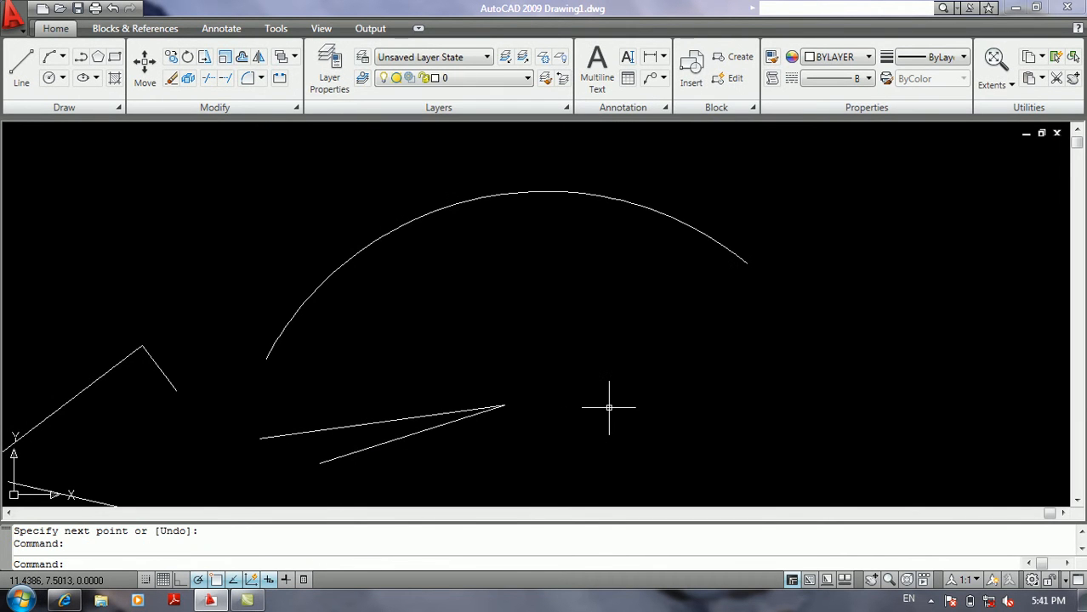
Draw a single line below the arc's right end, starting near 11.44, 7.50 and rising at about 34°, following the dynamic prompts.
{"action": "type", "text": "l"}
{"action": "key", "text": "Return"}
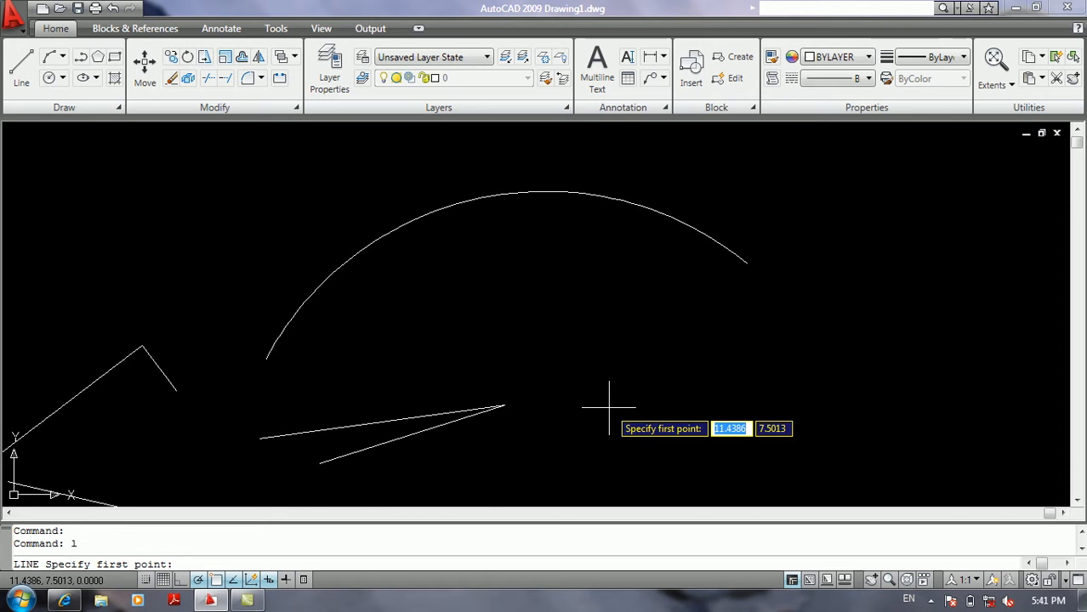
{"action": "left_click", "coordinate": [608, 407]}
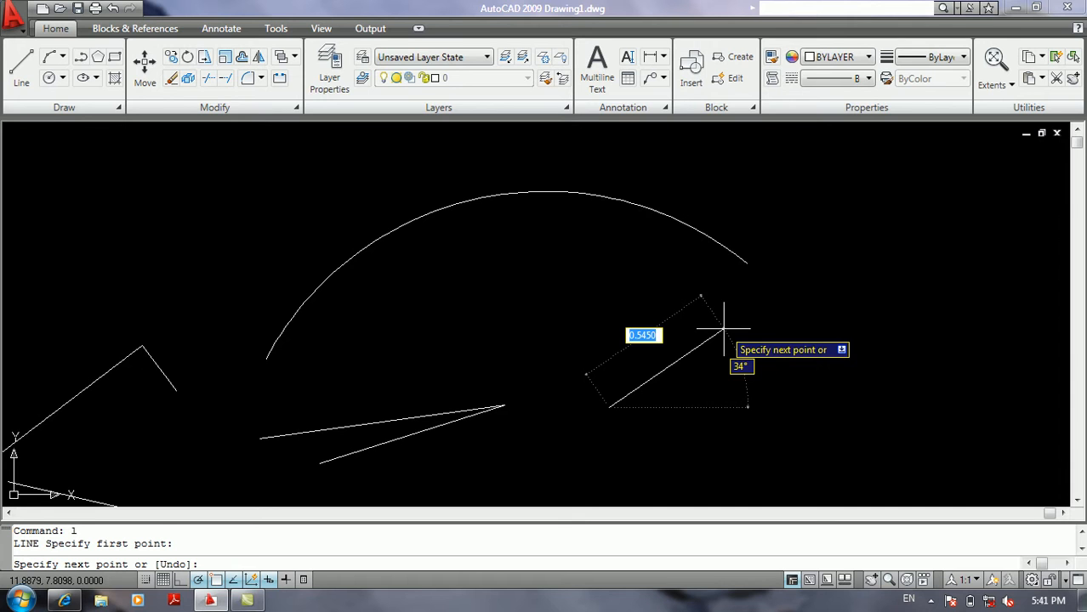
{"action": "left_click", "coordinate": [757, 311]}
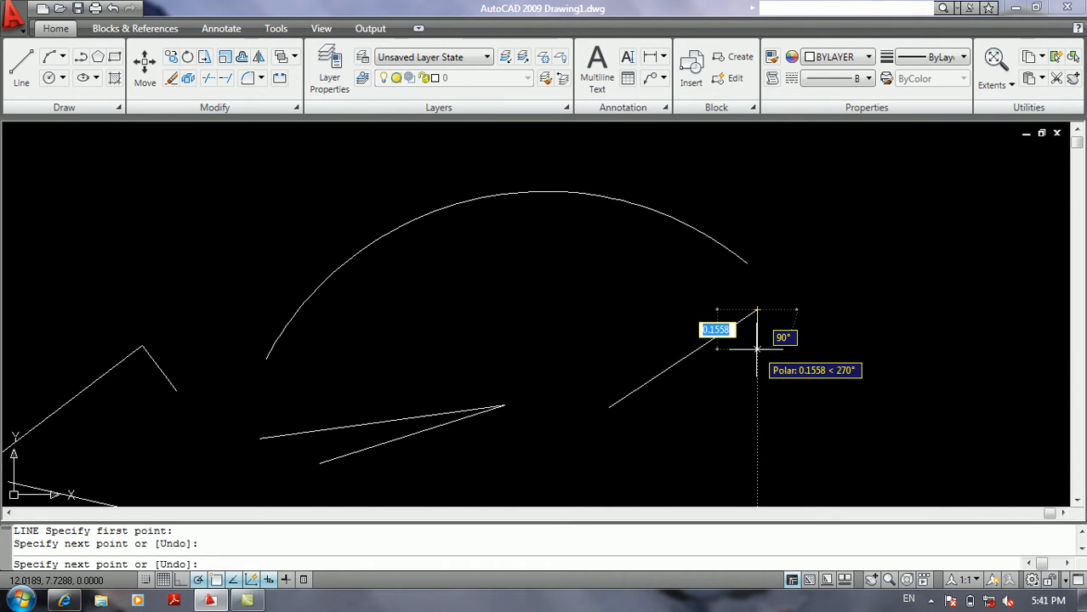
{"action": "key", "text": "Return"}
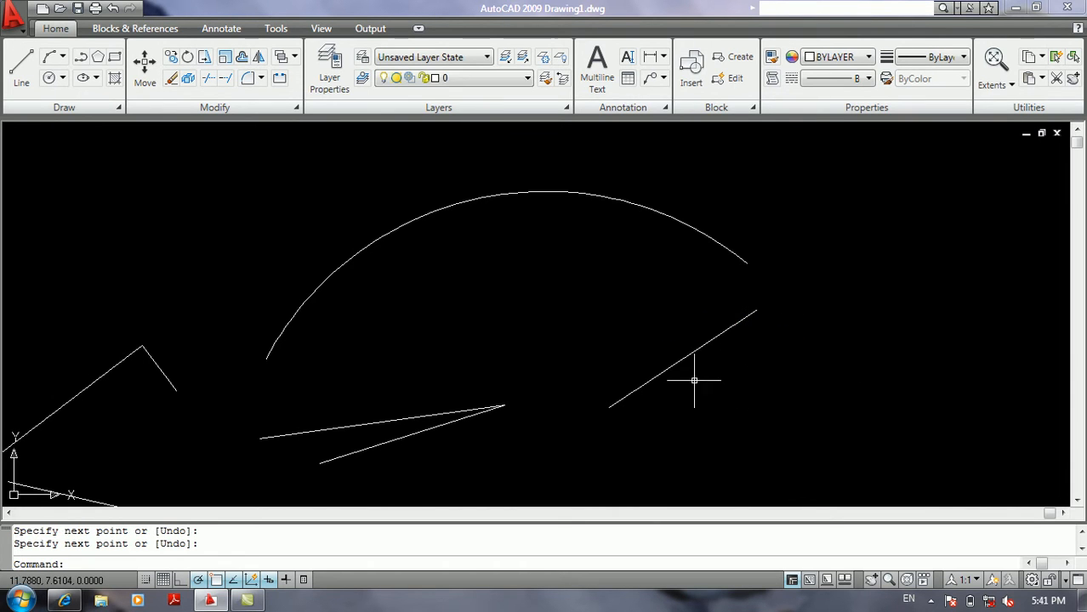
Open the drafting tooltip appearance settings from Dynamic Input and reposition the dialog lower.
{"action": "right_click", "coordinate": [268, 580]}
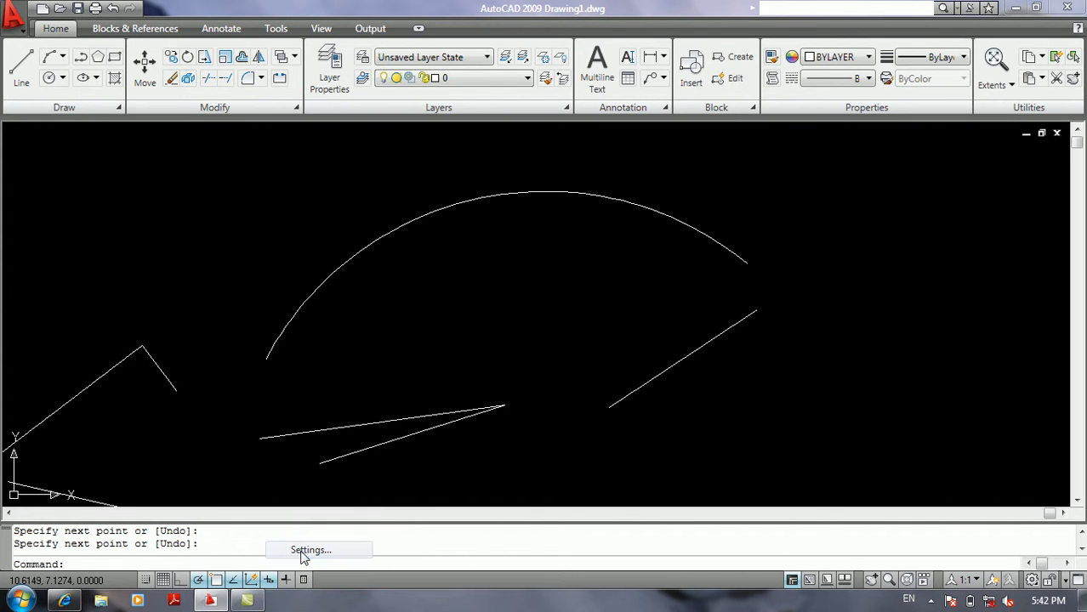
{"action": "left_click", "coordinate": [302, 550]}
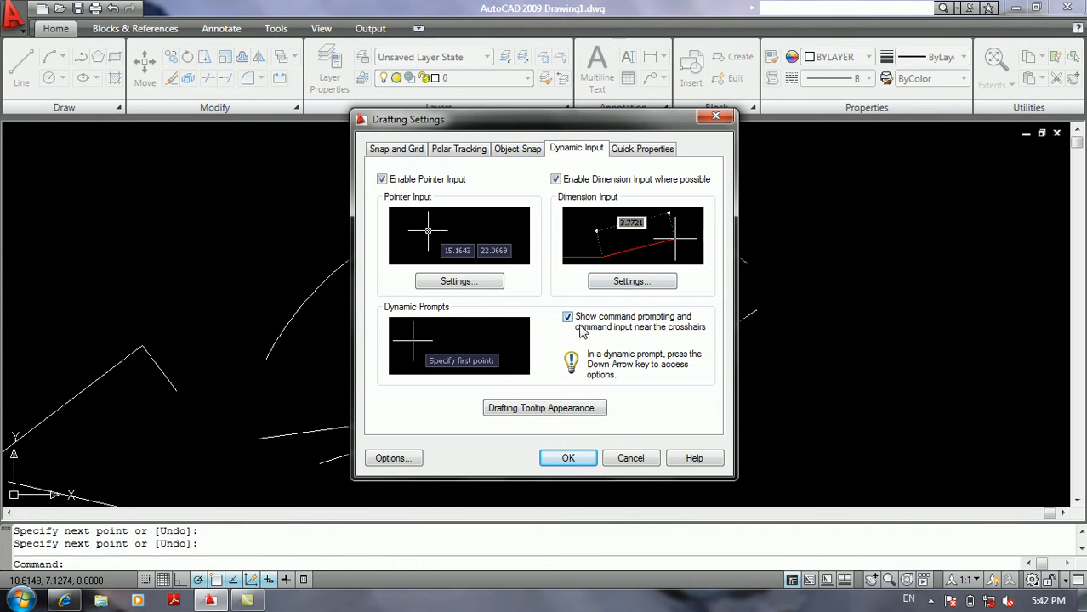
{"action": "left_click", "coordinate": [548, 408]}
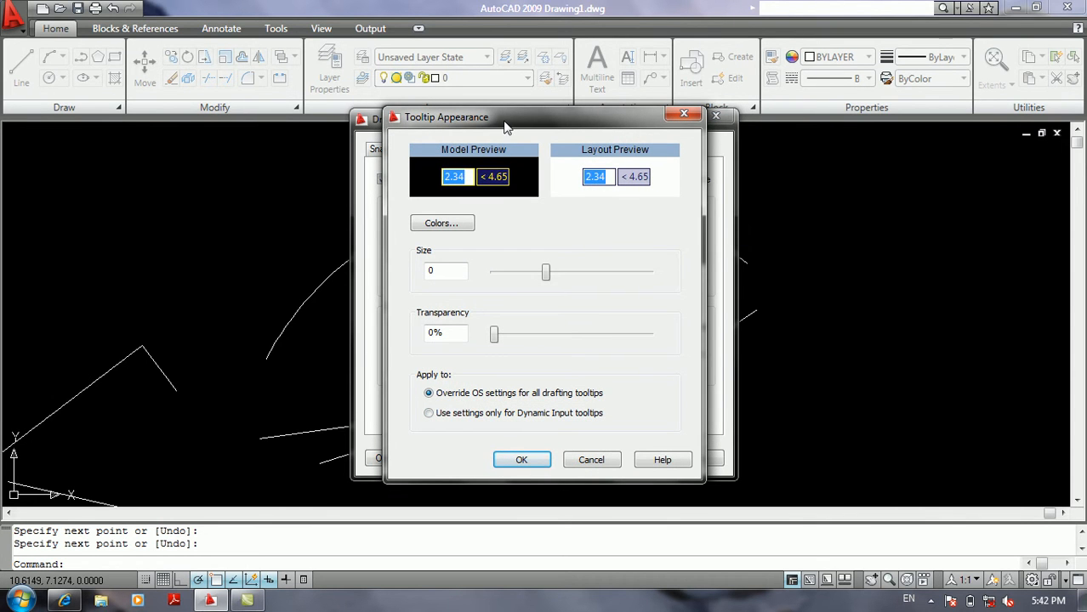
{"action": "left_click_drag", "start_coordinate": [506, 126], "coordinate": [503, 182]}
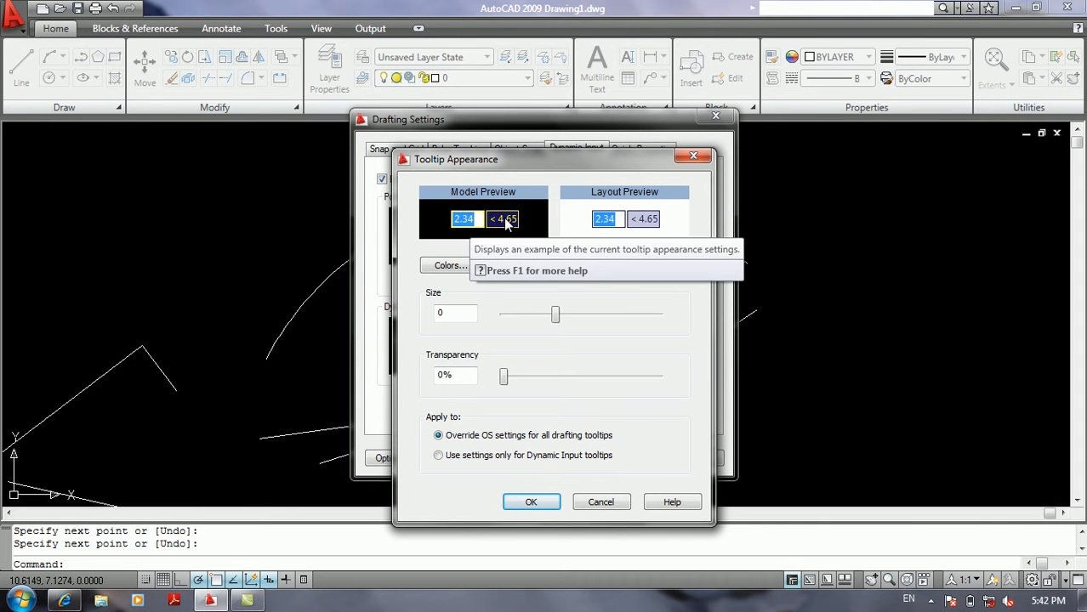
Try magenta as the drafting tool tip color in 2D model space, then cancel the color change.
{"action": "left_click", "coordinate": [451, 265]}
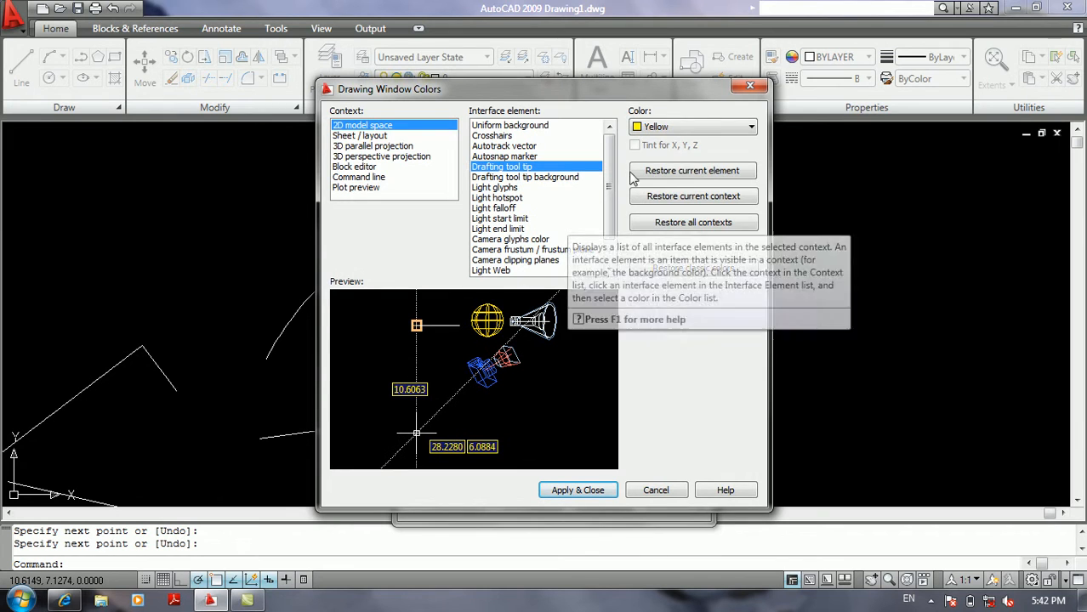
{"action": "left_click", "coordinate": [703, 128]}
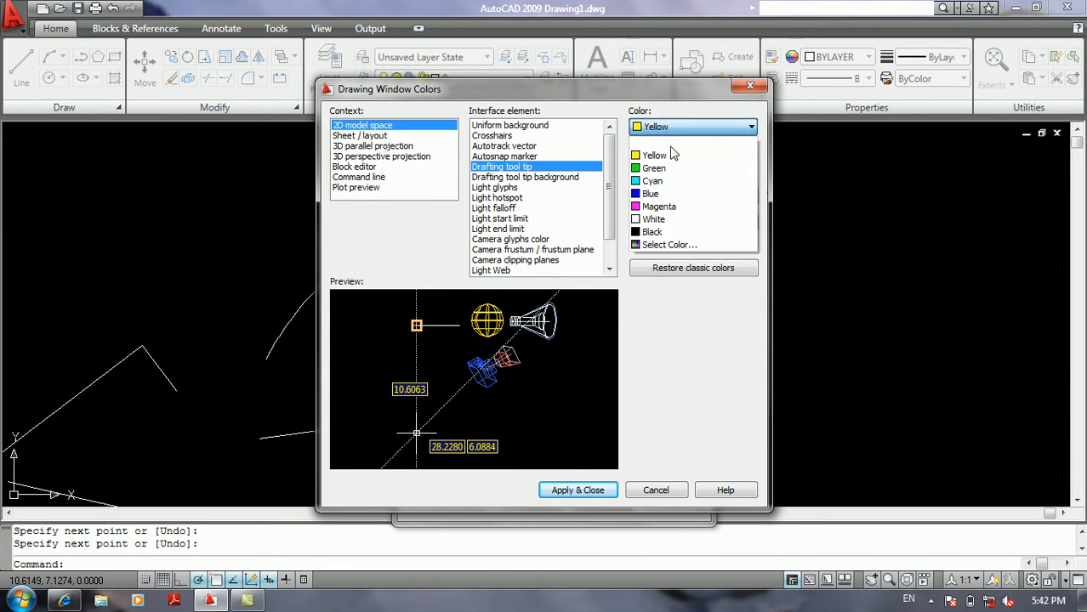
{"action": "left_click", "coordinate": [667, 207]}
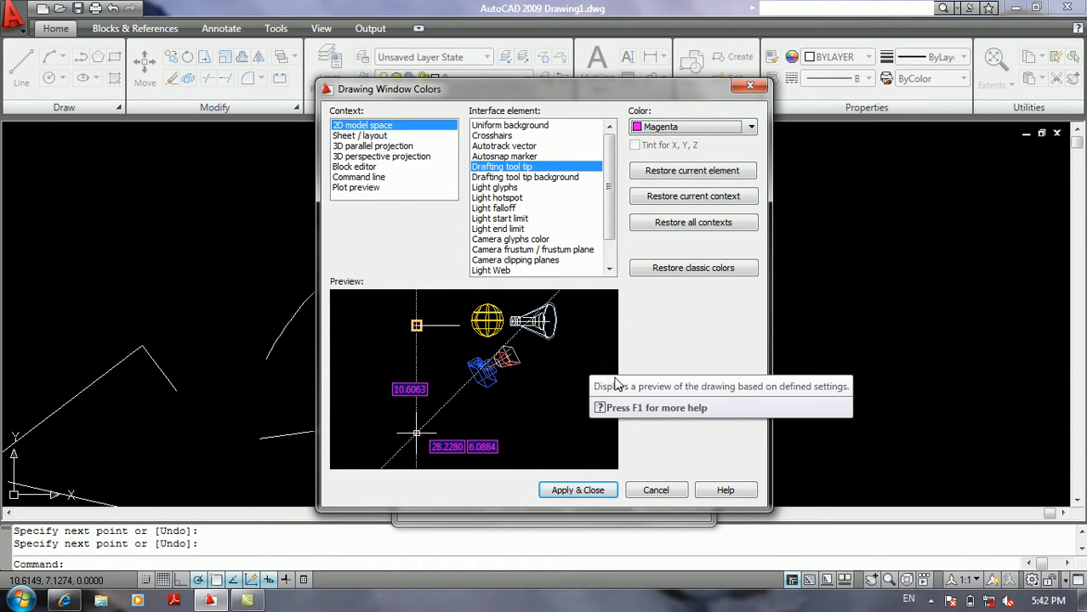
{"action": "left_click", "coordinate": [648, 491]}
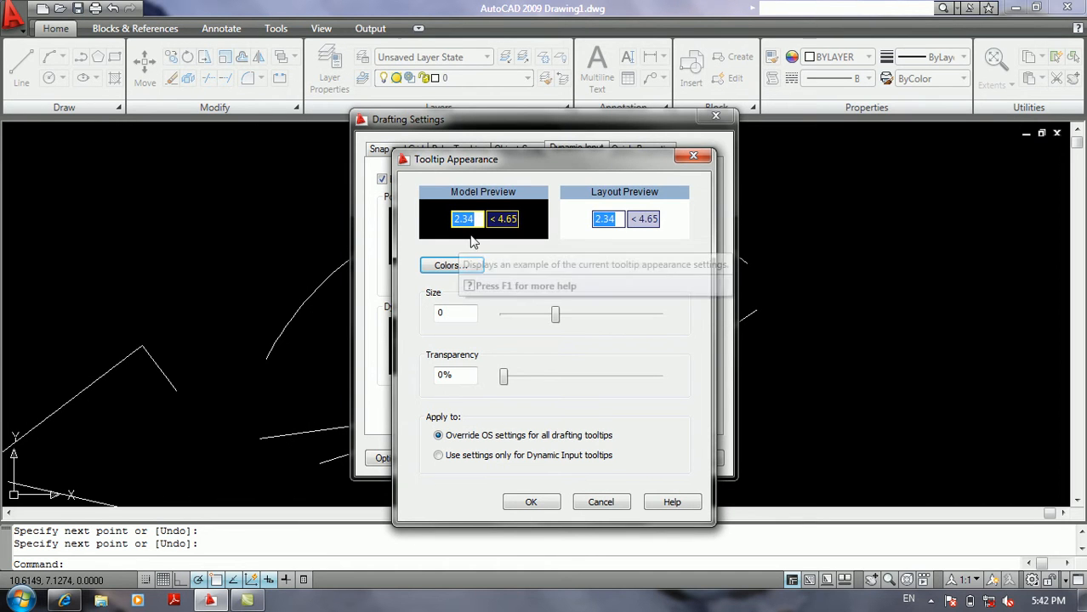
Try a drafting tooltip transparency of 35%, then 15%, together with a tooltip size of 6.
{"action": "double_click", "coordinate": [455, 312]}
{"action": "mouse_move", "coordinate": [554, 314]}
{"action": "left_mouse_down"}
{"action": "mouse_move", "coordinate": [657, 315]}
{"action": "mouse_move", "coordinate": [444, 312]}
{"action": "mouse_move", "coordinate": [624, 315]}
{"action": "mouse_move", "coordinate": [503, 313]}
{"action": "mouse_move", "coordinate": [623, 303]}
{"action": "mouse_move", "coordinate": [555, 314]}
{"action": "left_mouse_up"}
{"action": "left_click_drag", "start_coordinate": [505, 377], "coordinate": [559, 386]}
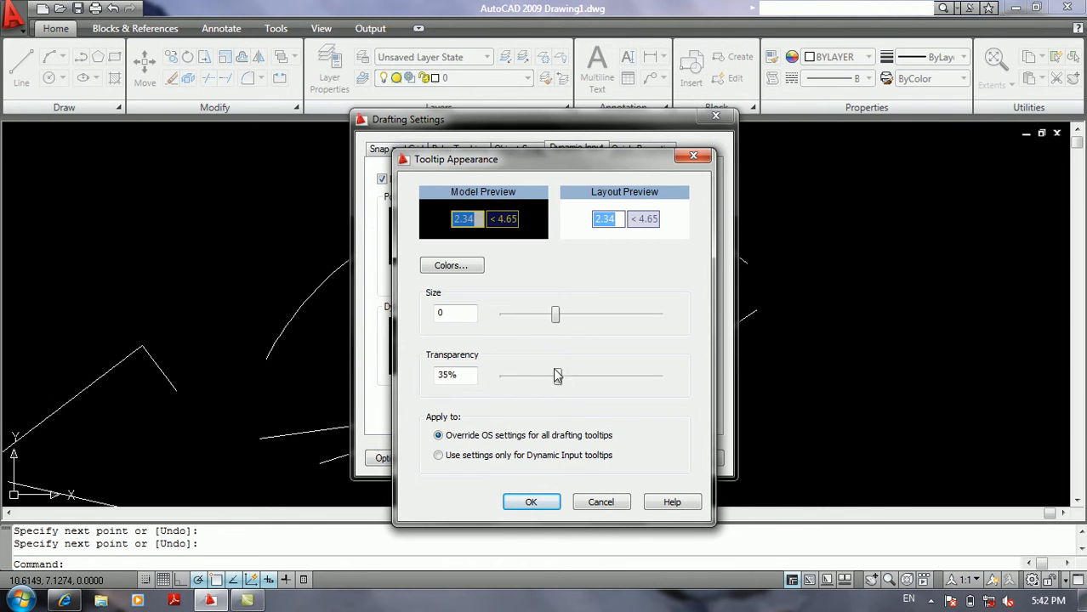
{"action": "left_click_drag", "start_coordinate": [558, 376], "coordinate": [526, 376]}
{"action": "left_click_drag", "start_coordinate": [555, 314], "coordinate": [690, 322]}
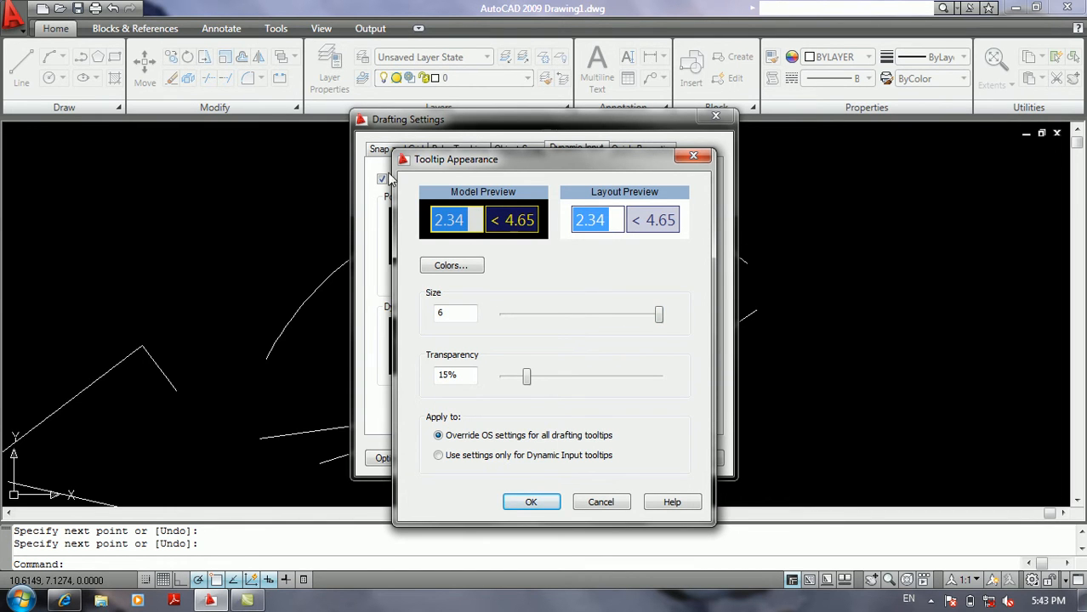
Try applying the tooltip settings only to Dynamic Input tooltips, switch back to overriding all drafting tooltips, and cancel both dialogs.
{"action": "left_click_drag", "start_coordinate": [468, 163], "coordinate": [463, 220]}
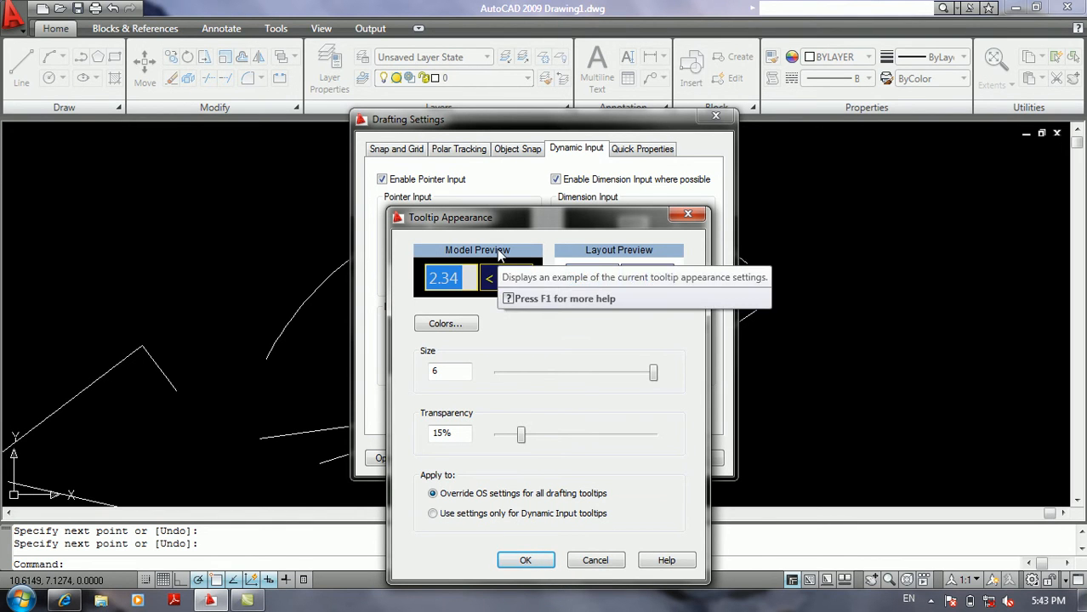
{"action": "left_click", "coordinate": [464, 514]}
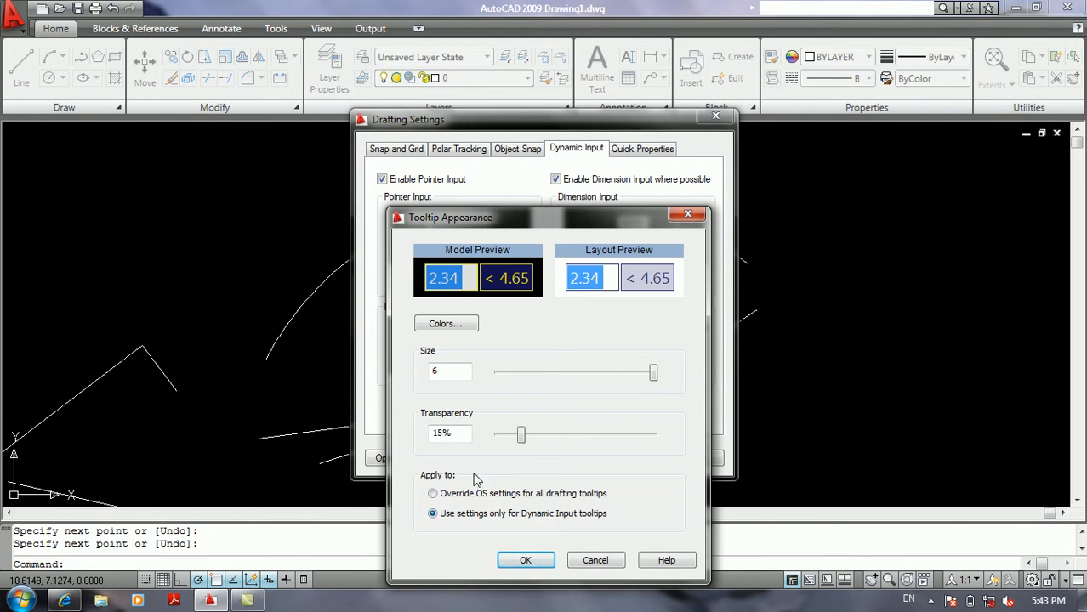
{"action": "left_click", "coordinate": [448, 496]}
{"action": "left_click", "coordinate": [595, 562]}
{"action": "left_click", "coordinate": [629, 458]}
{"action": "left_click", "coordinate": [776, 387]}
{"action": "left_click", "coordinate": [777, 389]}
{"action": "left_click", "coordinate": [791, 377]}
{"action": "left_click", "coordinate": [789, 389]}
{"action": "left_click", "coordinate": [819, 359]}
{"action": "left_click", "coordinate": [806, 387]}
{"action": "left_click", "coordinate": [821, 366]}
{"action": "left_click", "coordinate": [819, 388]}
{"action": "left_click", "coordinate": [818, 387]}
{"action": "left_click", "coordinate": [834, 378]}
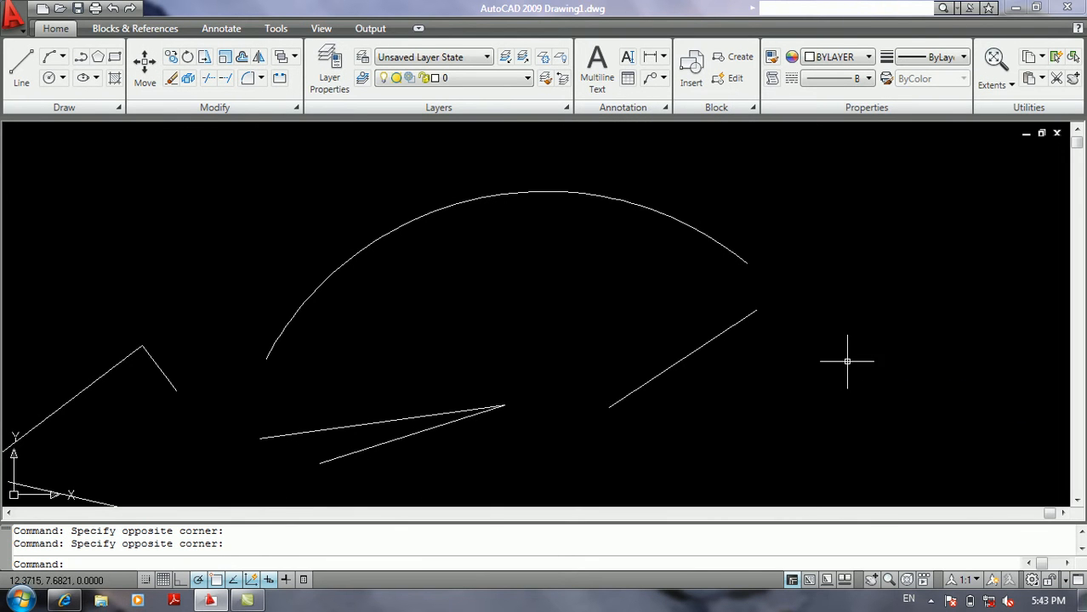
{"action": "left_click", "coordinate": [848, 357]}
{"action": "left_click", "coordinate": [853, 360]}
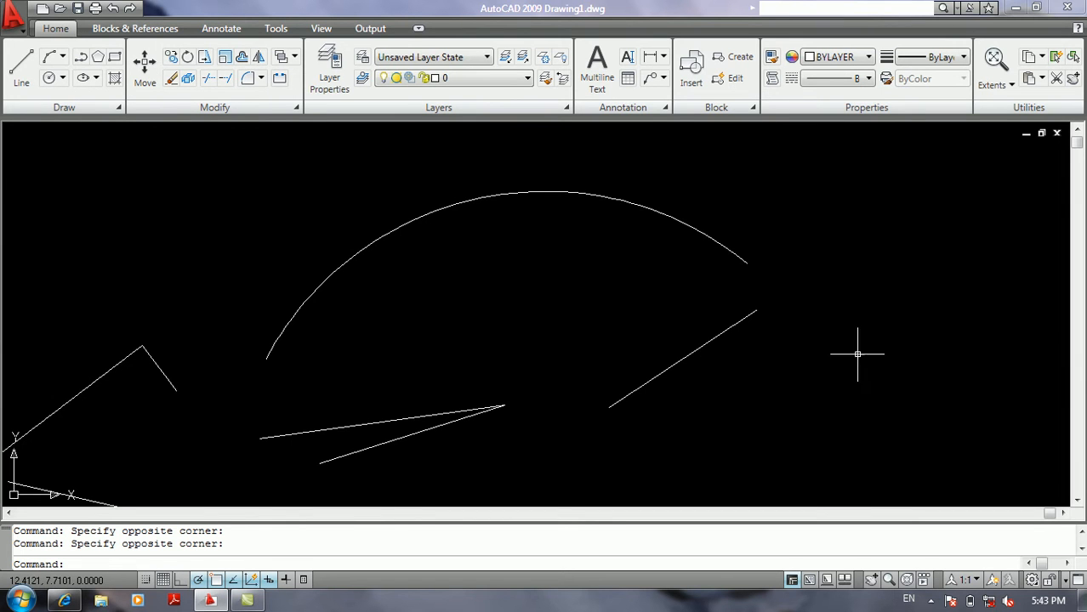
Examine the Pointer Input format and coordinate tooltip visibility options in the Dynamic Input settings, and close the dialogs.
{"action": "middle_click_drag", "start_coordinate": [636, 361], "coordinate": [683, 342]}
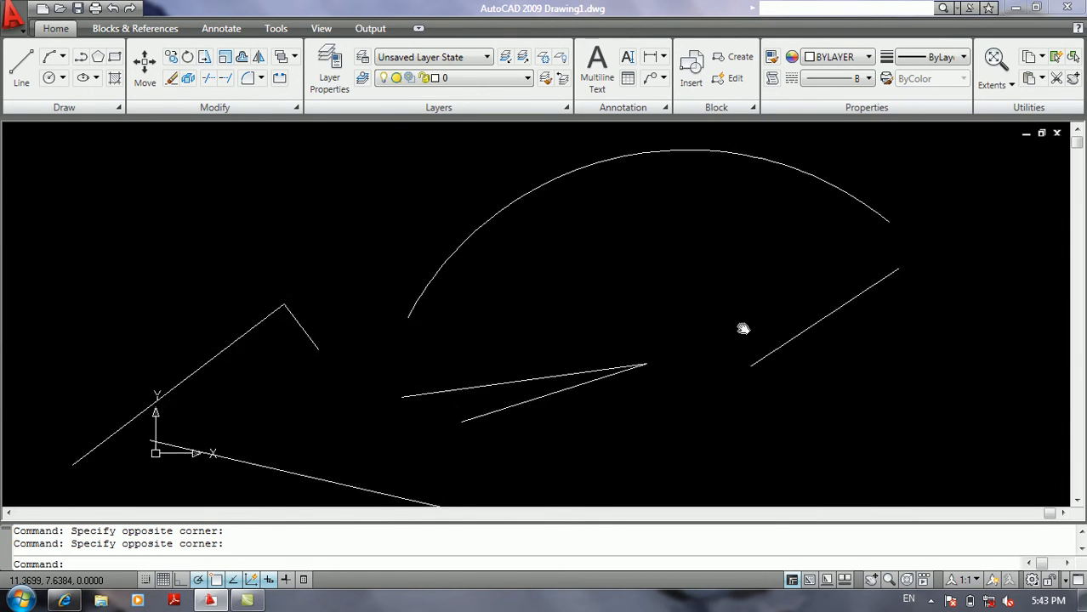
{"action": "scroll", "coordinate": [701, 335], "scroll_direction": "down", "scroll_amount": 3}
{"action": "middle_click_drag", "start_coordinate": [536, 352], "coordinate": [743, 308]}
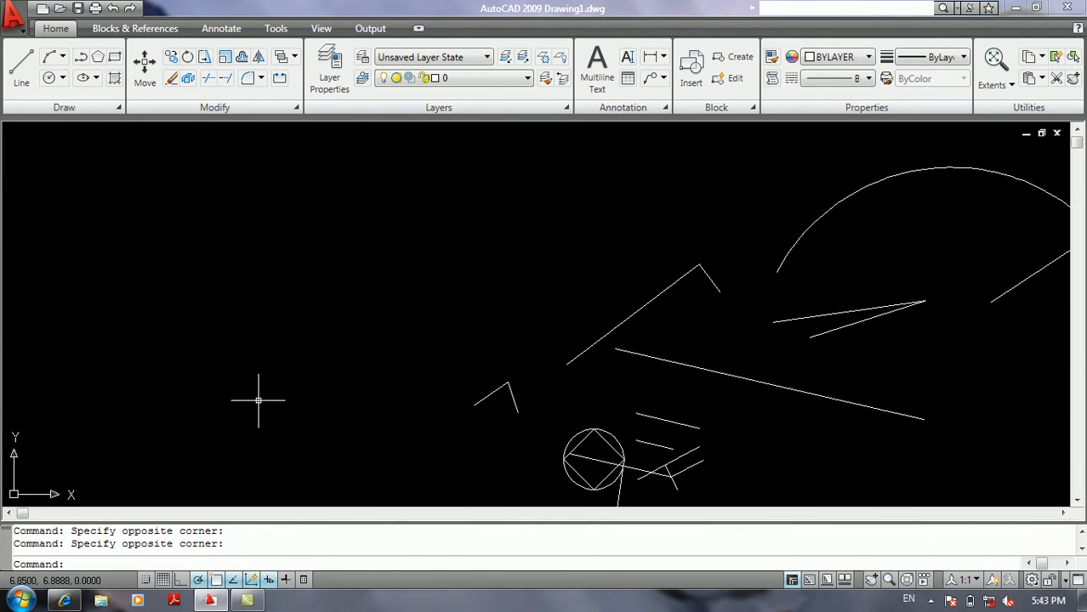
{"action": "middle_click_drag", "start_coordinate": [255, 401], "coordinate": [325, 367]}
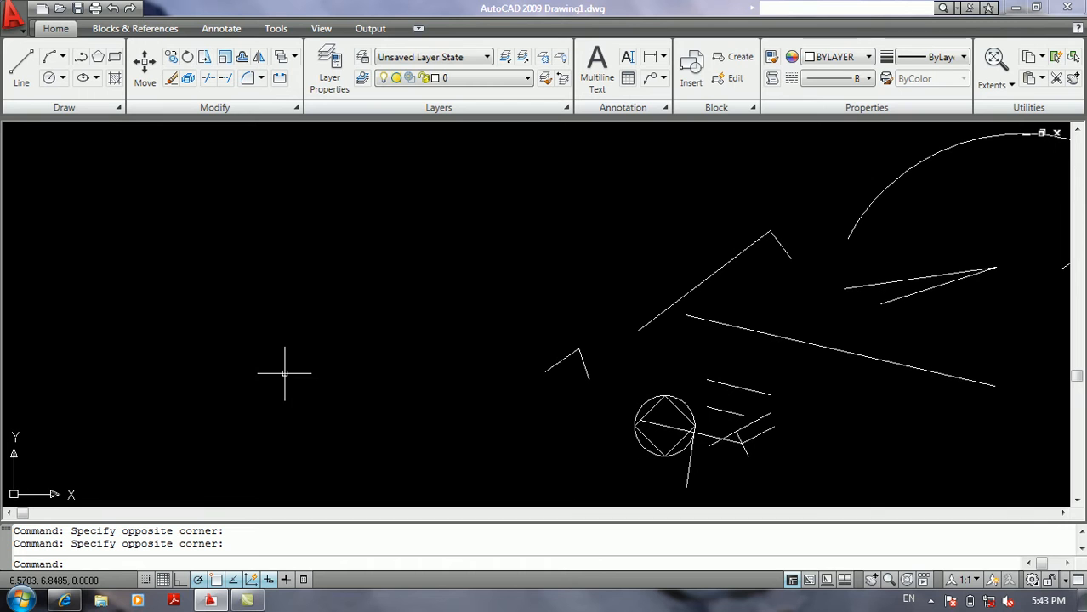
{"action": "right_click", "coordinate": [269, 581]}
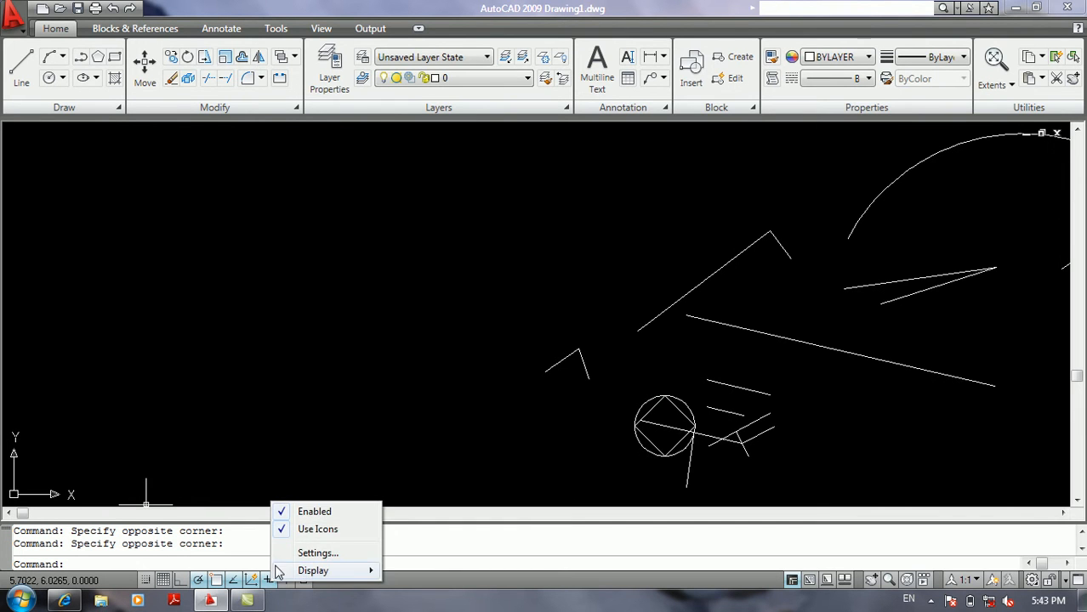
{"action": "left_click", "coordinate": [304, 549]}
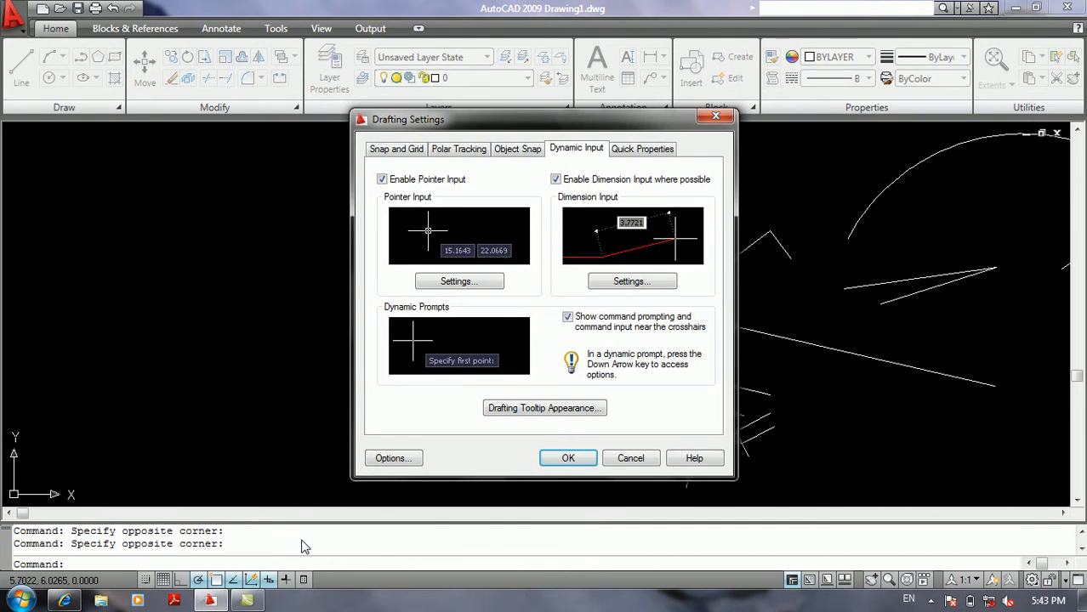
{"action": "left_click", "coordinate": [453, 287]}
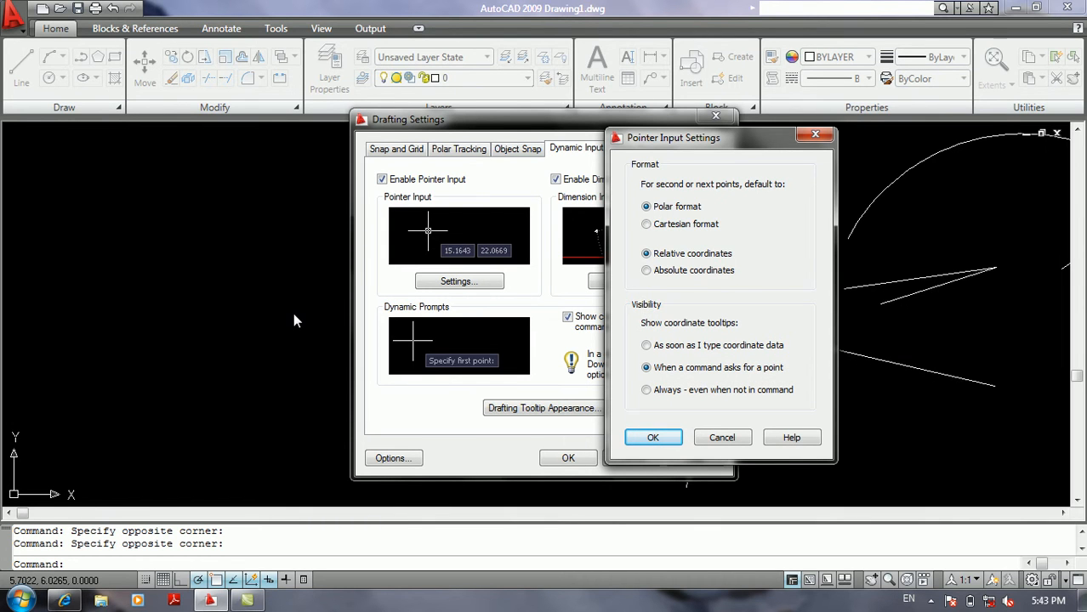
{"action": "left_click", "coordinate": [721, 437]}
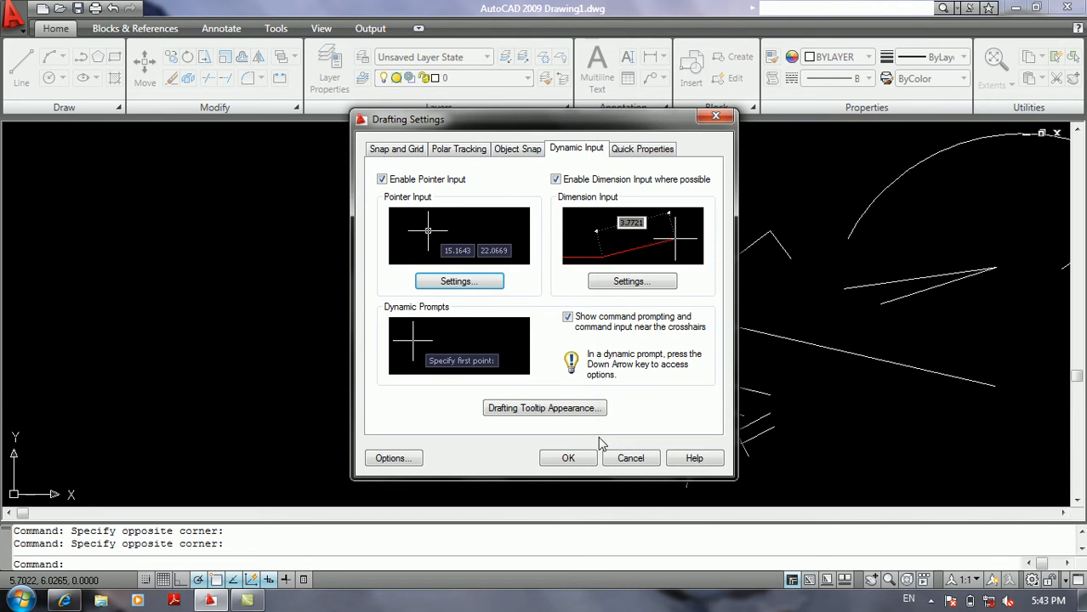
{"action": "left_click", "coordinate": [554, 461]}
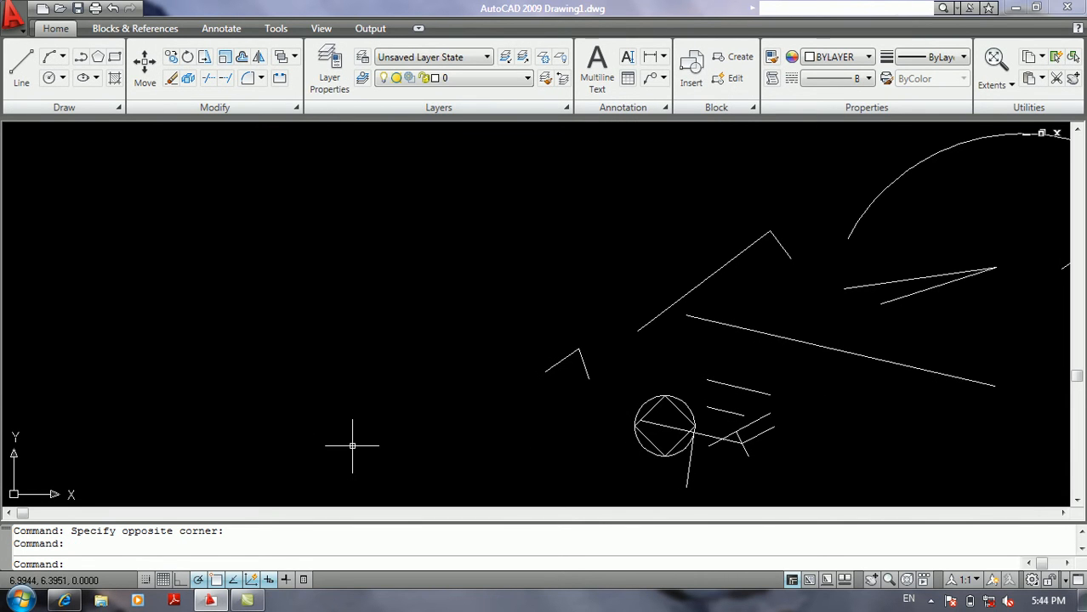
Start a line twice in the empty area beside the shapes to check the coordinate tooltips, ending each without a segment.
{"action": "type", "text": "l"}
{"action": "key", "text": "Return"}
{"action": "left_click", "coordinate": [162, 387]}
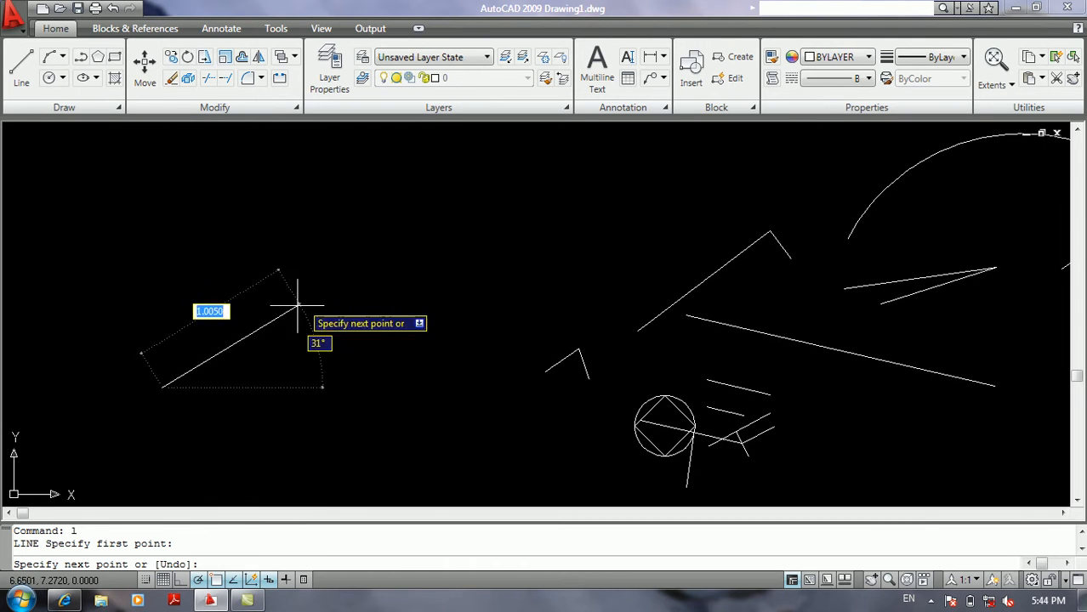
{"action": "key", "text": "Return"}
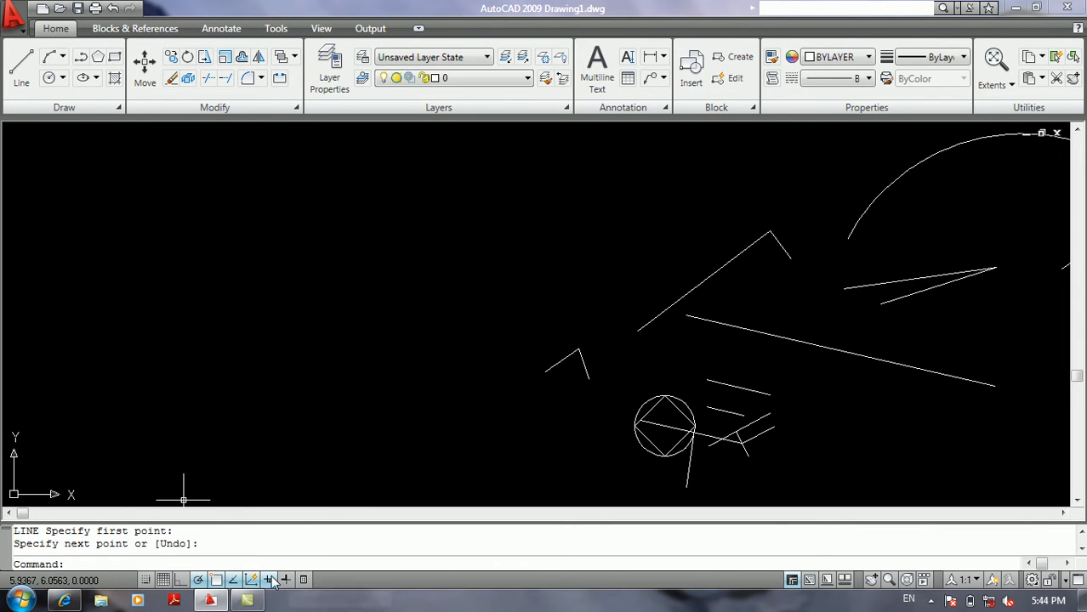
{"action": "left_click", "coordinate": [193, 400]}
{"action": "key", "text": "Return"}
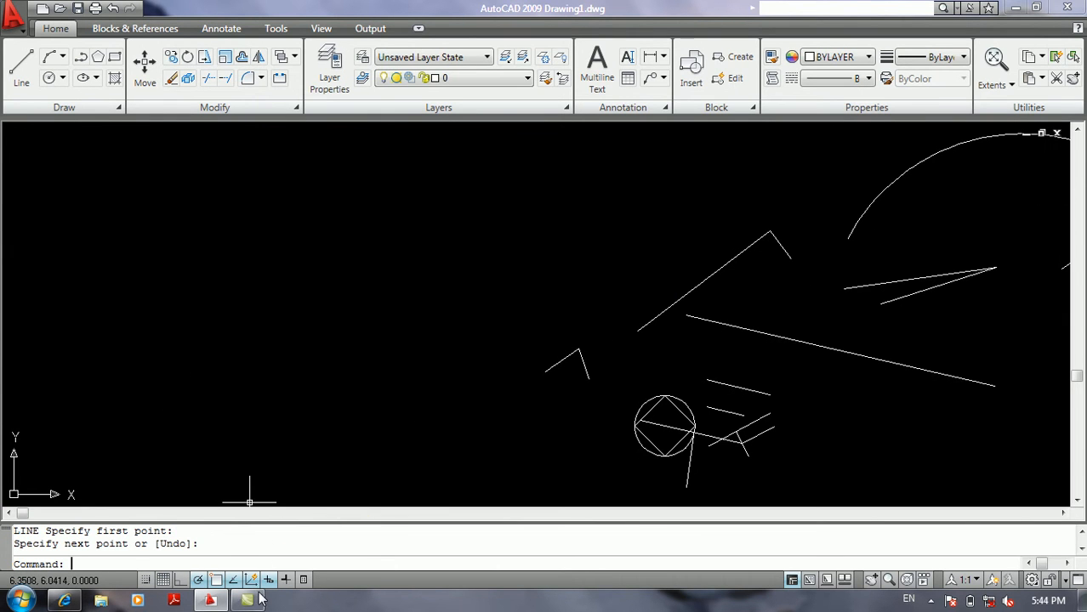
Set the Pointer Input coordinate tooltips to show "As soon as I type coordinate data" and apply the drafting settings.
{"action": "right_click", "coordinate": [269, 579]}
{"action": "left_click", "coordinate": [302, 551]}
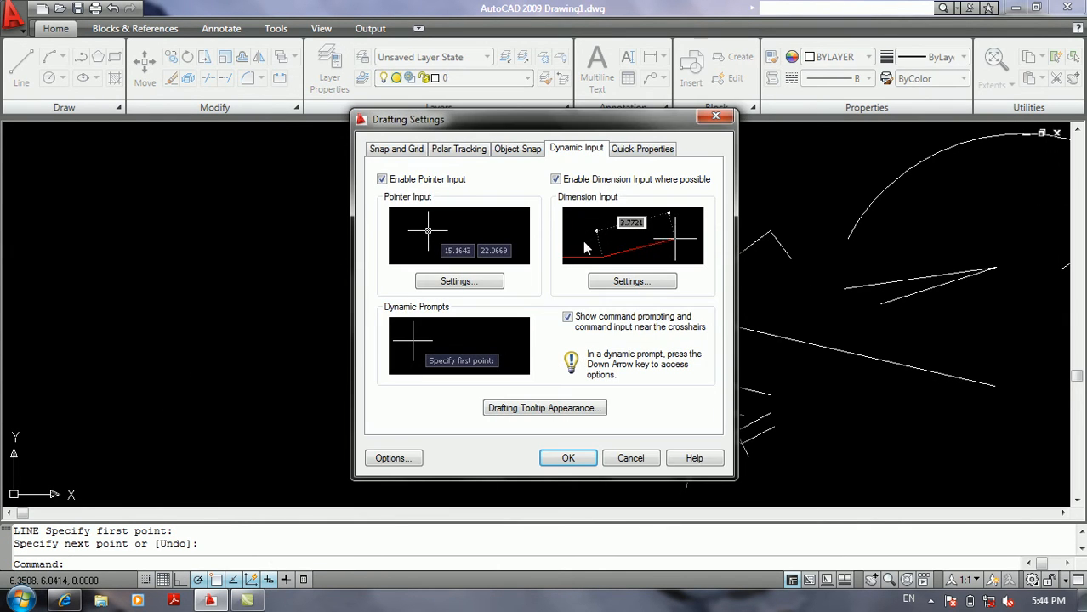
{"action": "left_click", "coordinate": [453, 282]}
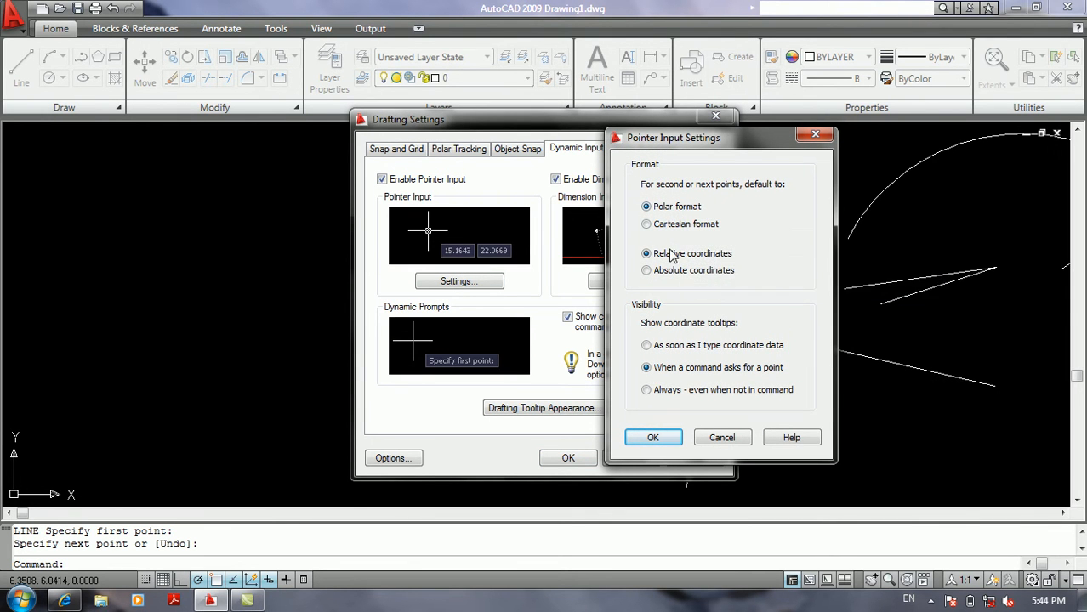
{"action": "left_click", "coordinate": [676, 346]}
{"action": "left_click", "coordinate": [655, 437]}
{"action": "left_click", "coordinate": [565, 459]}
Draw a two-segment line in the empty area beside the shapes, with a long rising segment followed by a nearly level one.
{"action": "type", "text": "l"}
{"action": "key", "text": "Return"}
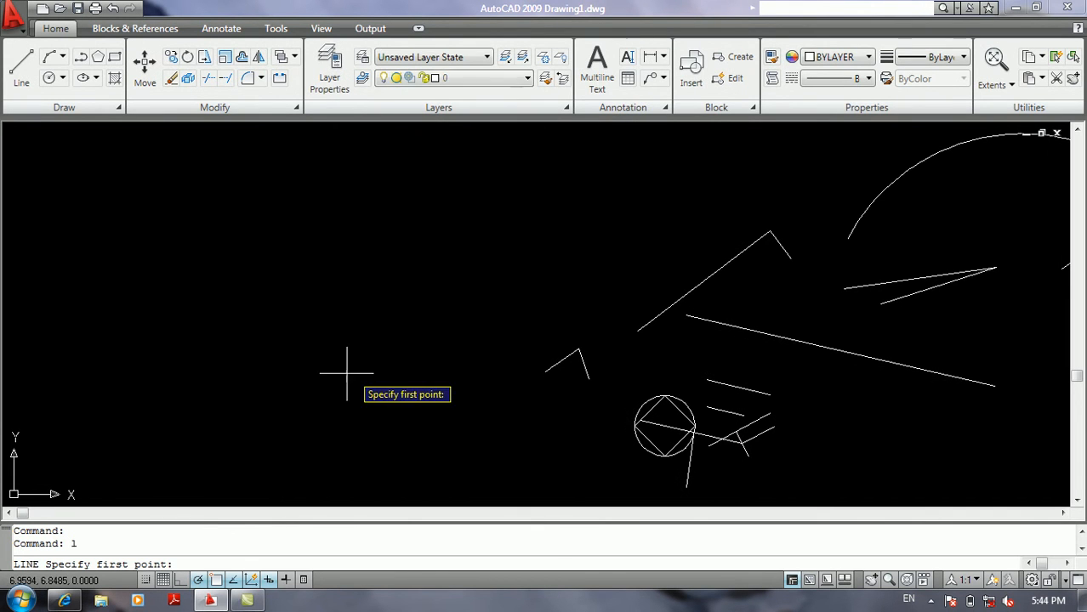
{"action": "left_click", "coordinate": [133, 407]}
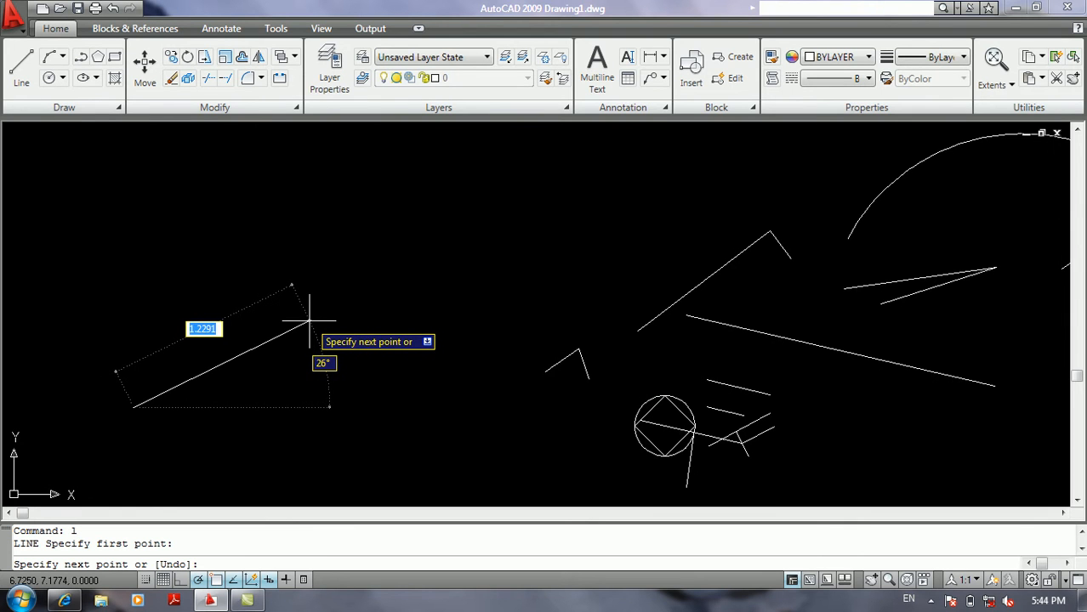
{"action": "left_click", "coordinate": [432, 265]}
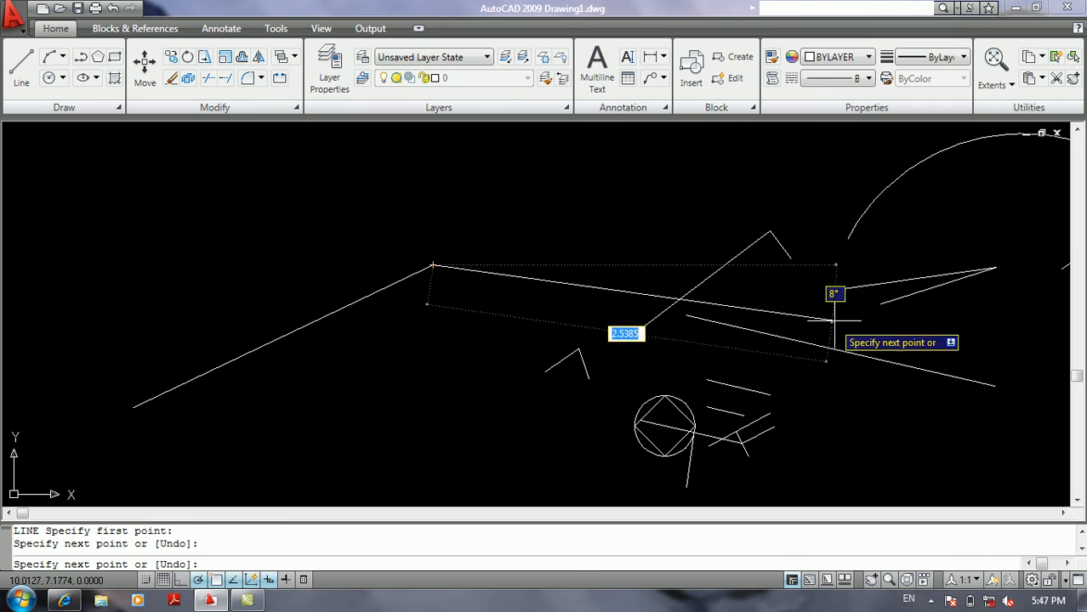
{"action": "left_click", "coordinate": [644, 254]}
{"action": "key", "text": "Return"}
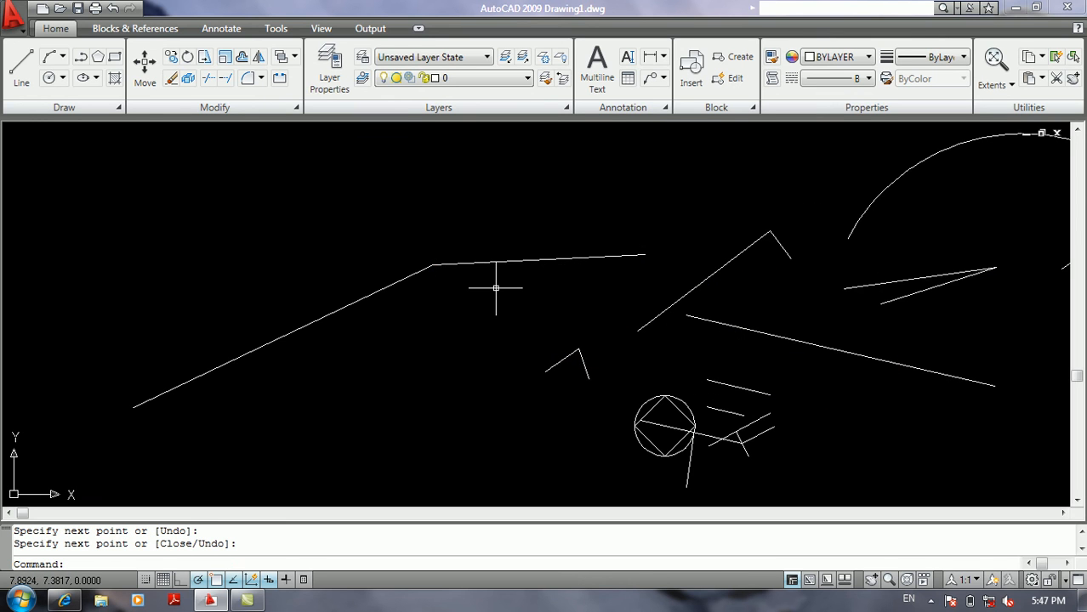